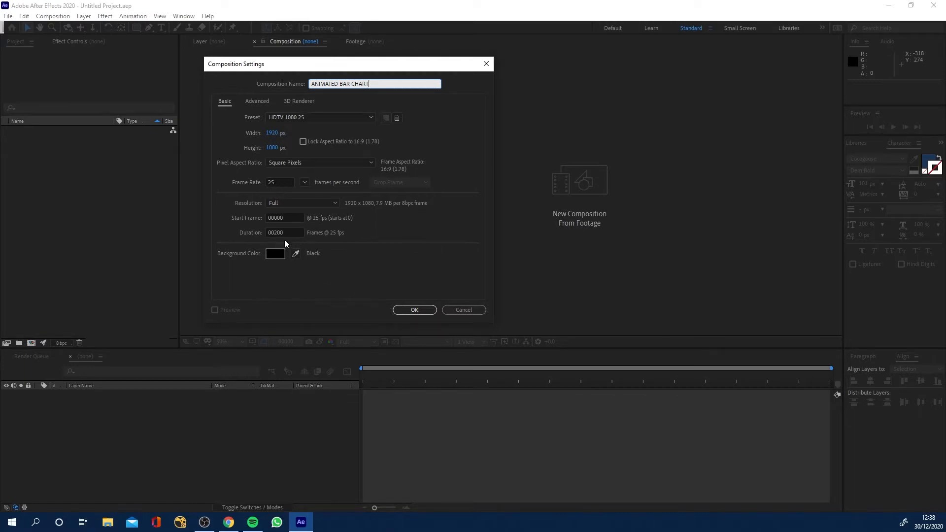
Create a composition named ANIMATED BAR CHART at 1920 x 1080, 25 fps, lasting 200 frames.
click(416, 310)
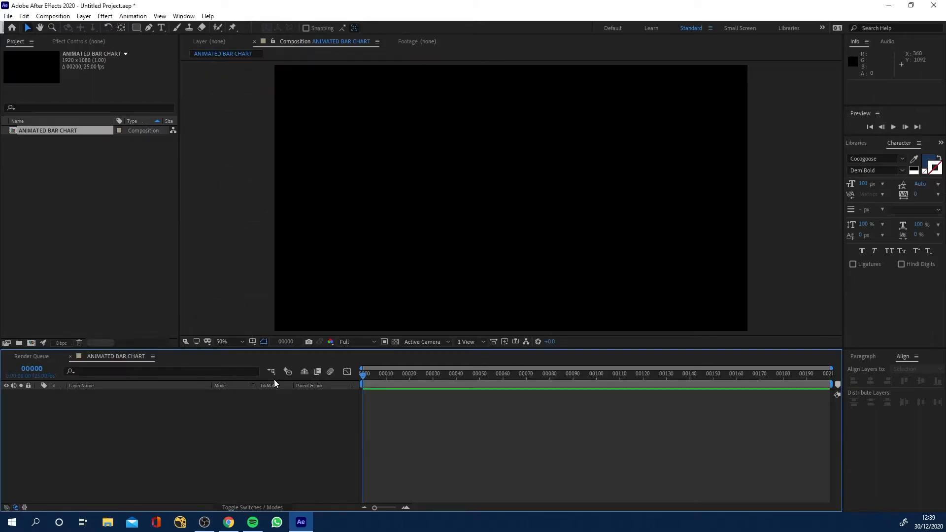
Switch to Chrome, copy the pale green F1FAEE hex code from the red-to-navy Coolors palette, and return to After Effects.
mouse_move(230, 520)
click(232, 475)
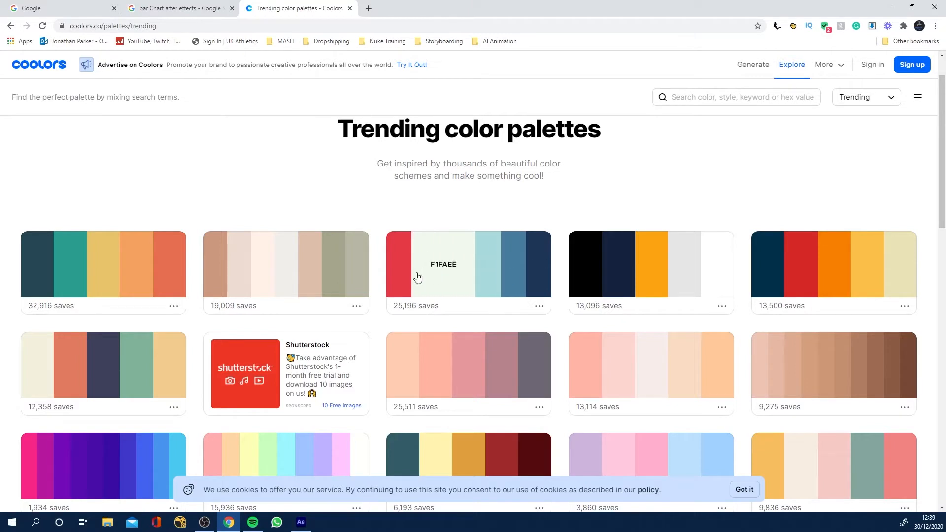
click(443, 270)
click(890, 7)
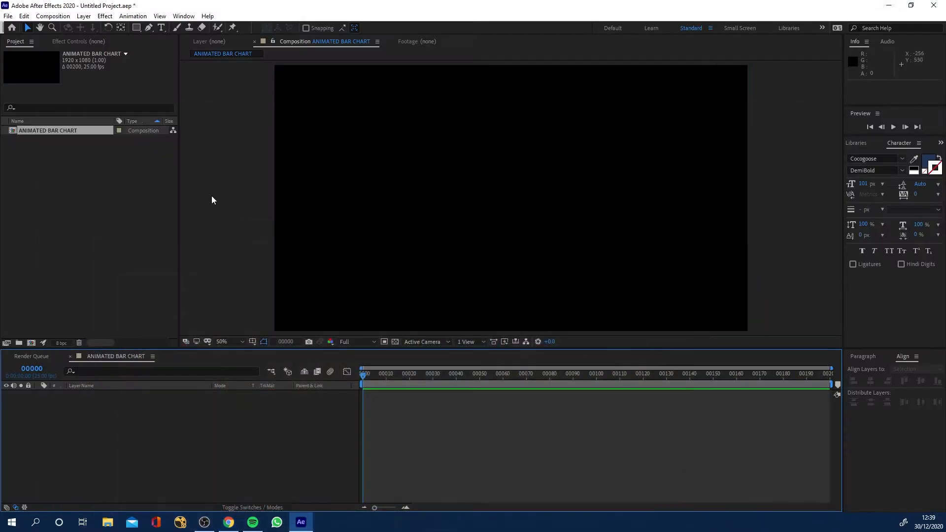
Create a full-size 1920 x 1080 solid layer in the copied pale green colour F1FAEE.
click(84, 16)
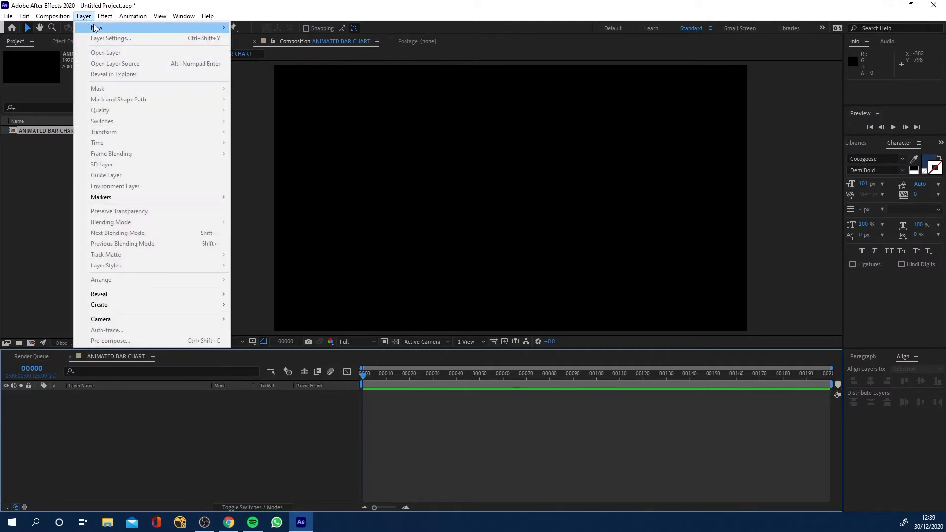
mouse_move(130, 29)
click(280, 35)
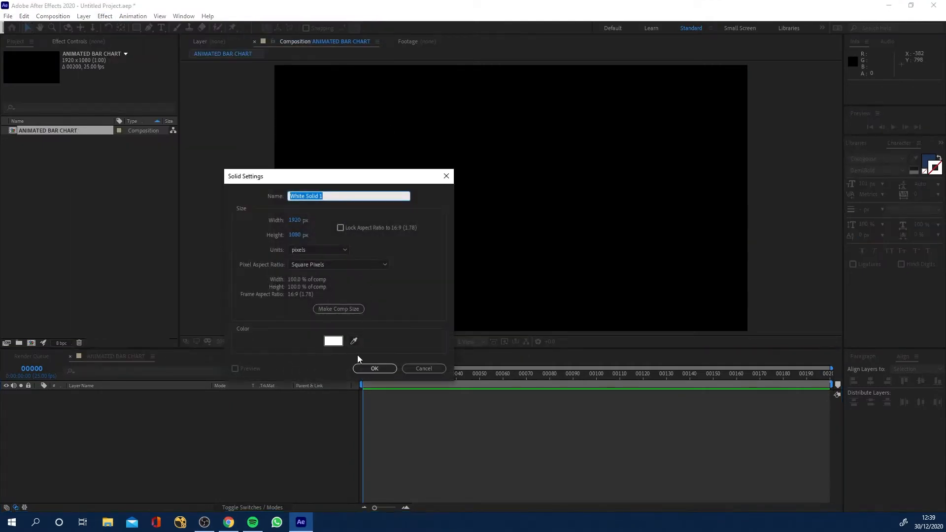
click(336, 342)
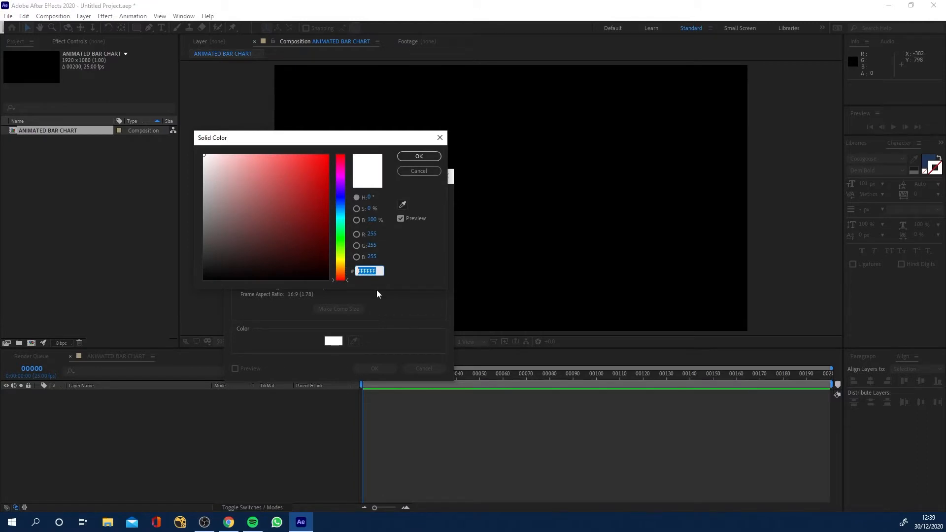
key(ctrl+v)
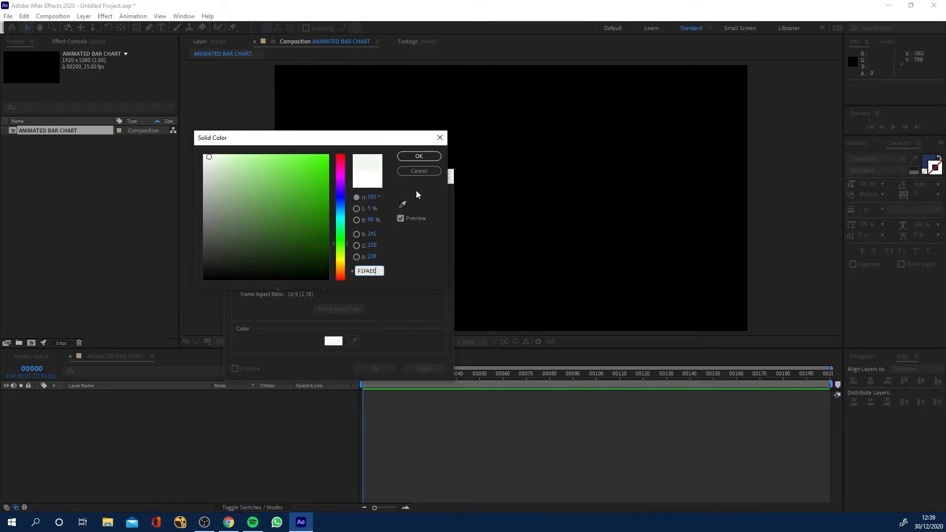
click(419, 156)
click(374, 368)
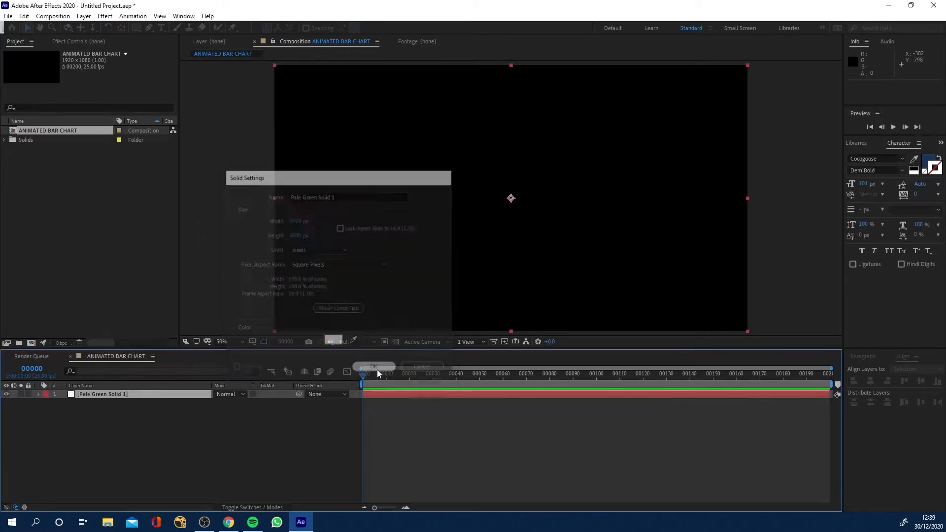
mouse_move(234, 528)
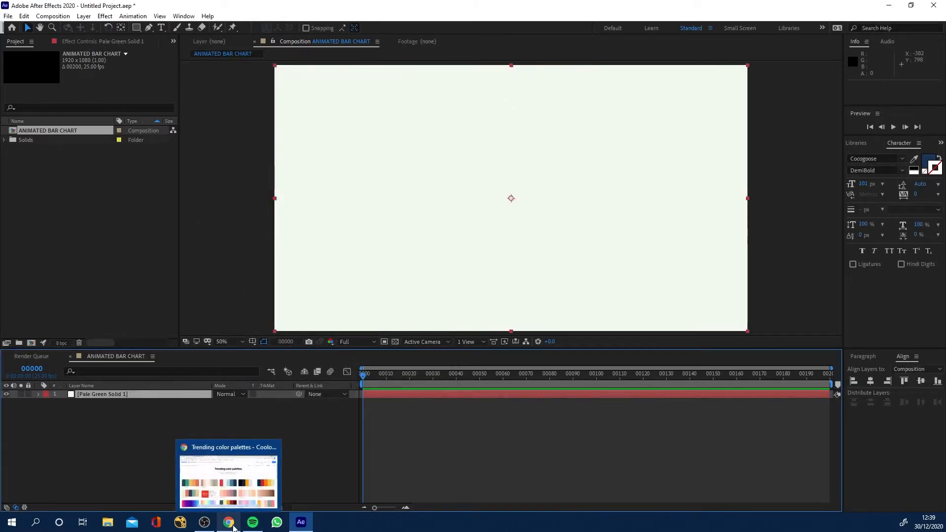
click(229, 480)
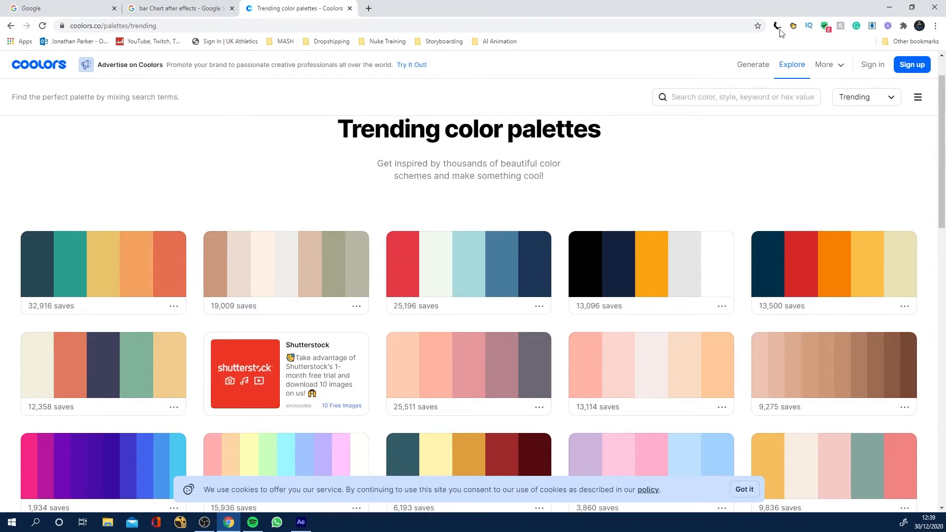
click(889, 8)
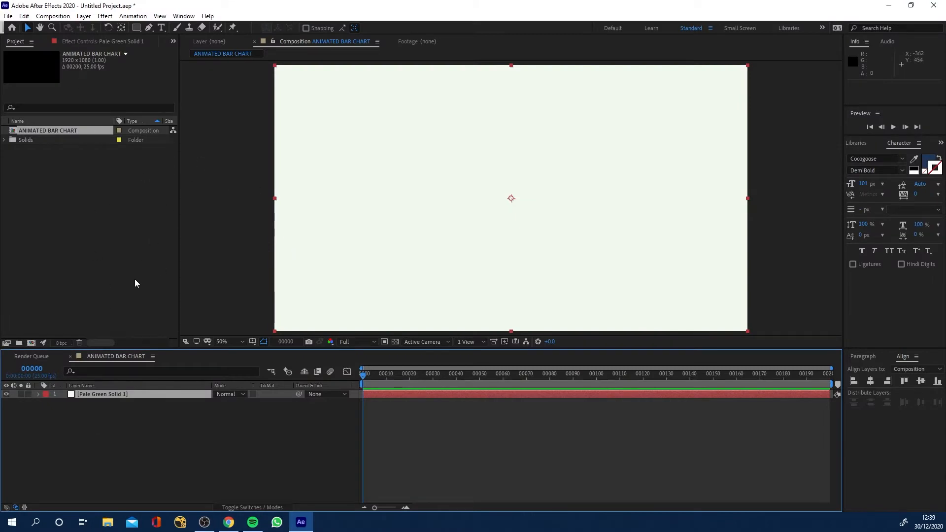
Duplicate the pale green solid layer and rename the lower copy BG.
click(97, 395)
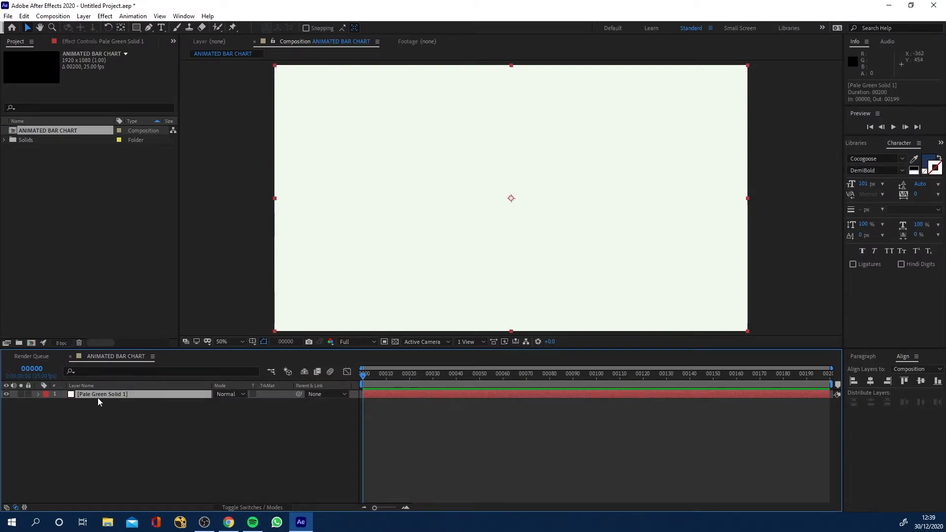
key(ctrl+d)
right_click(108, 405)
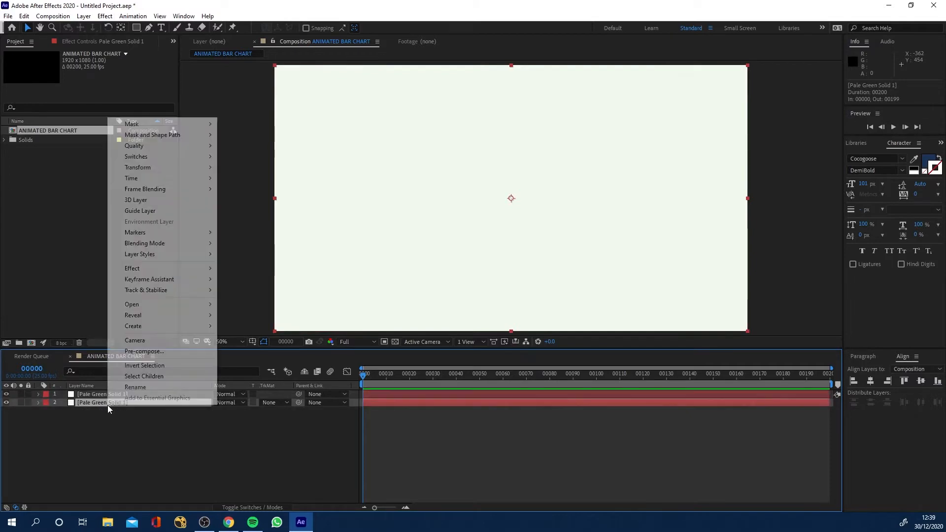
click(131, 386)
text(BG)
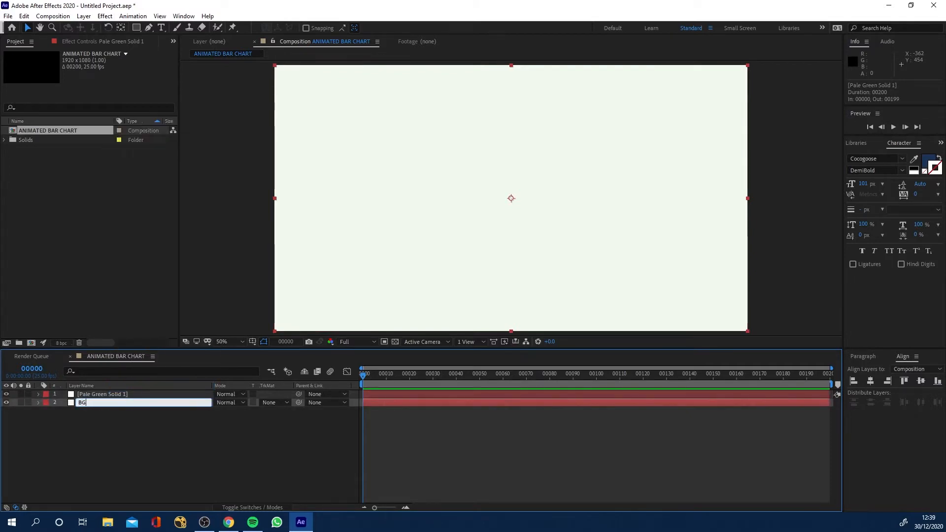
key(Return)
Rename the upper pale green solid layer Grid.
right_click(99, 395)
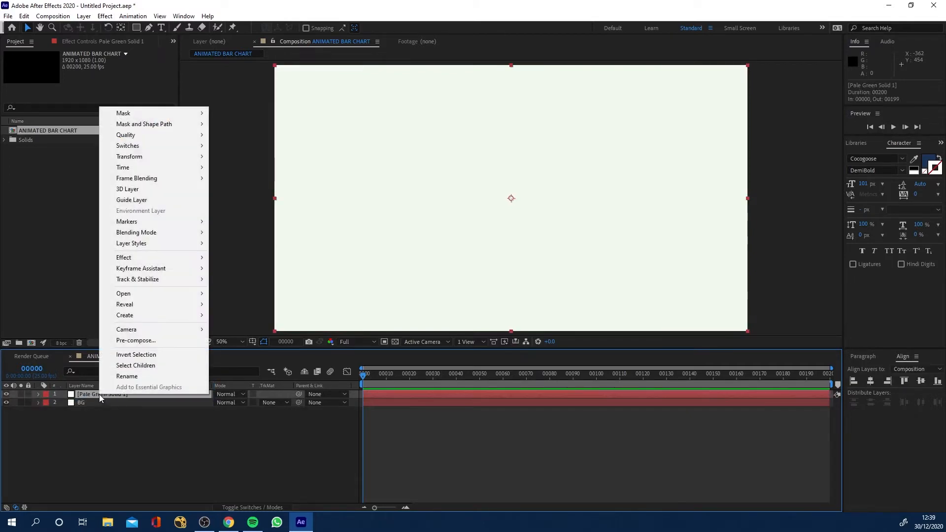
click(126, 375)
text(Grid)
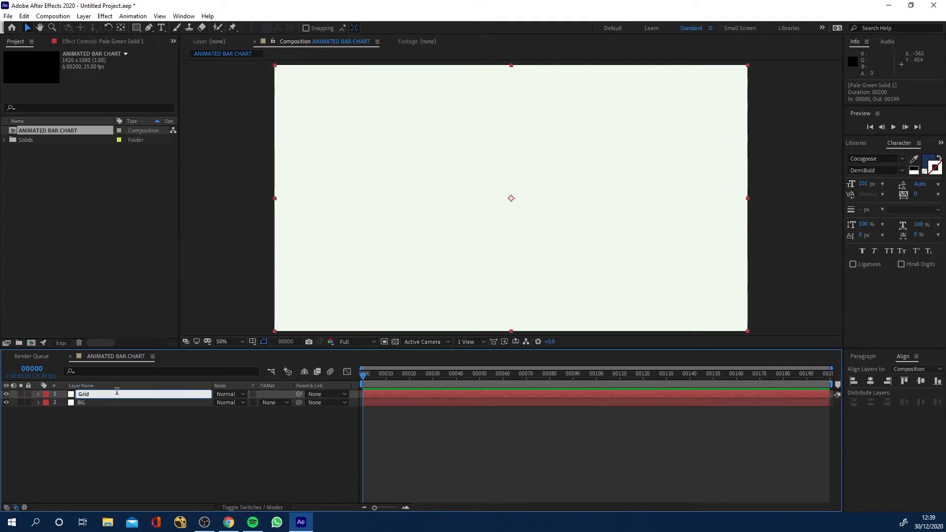
click(135, 424)
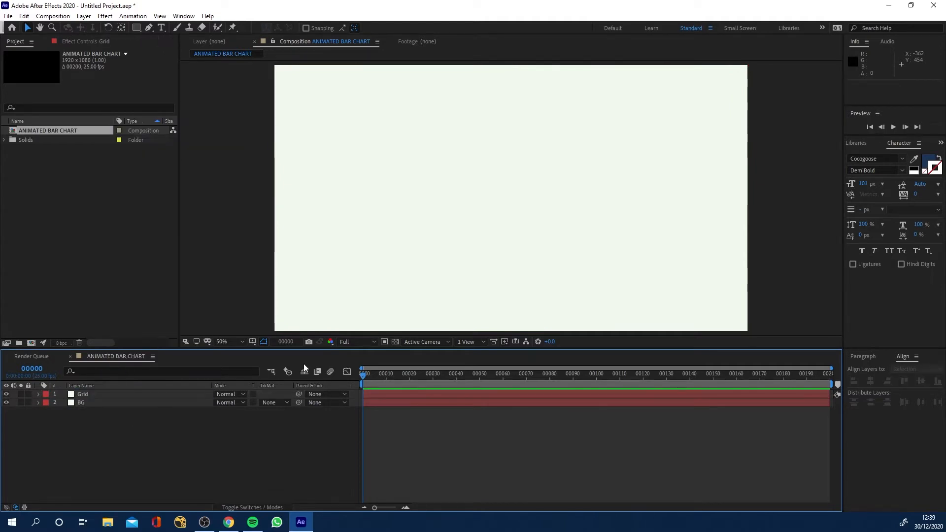
Find the Grid effect from the Generate category, apply it to the Grid layer, and hide the BG layer.
click(152, 396)
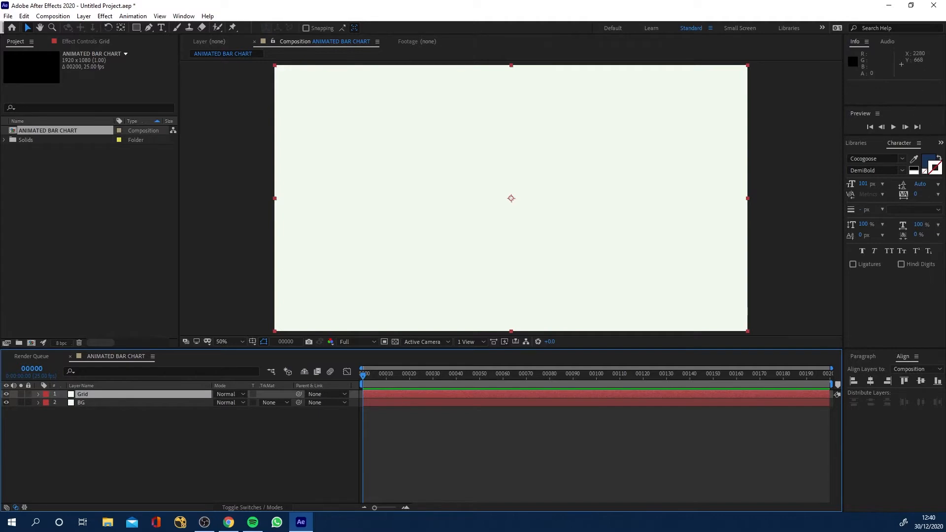
click(941, 143)
click(917, 155)
click(878, 158)
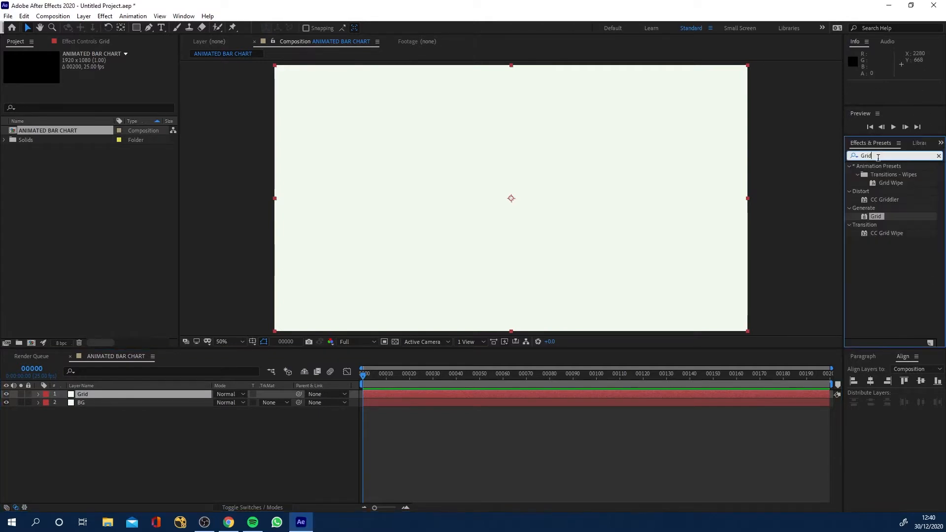
drag(875, 216, 557, 398)
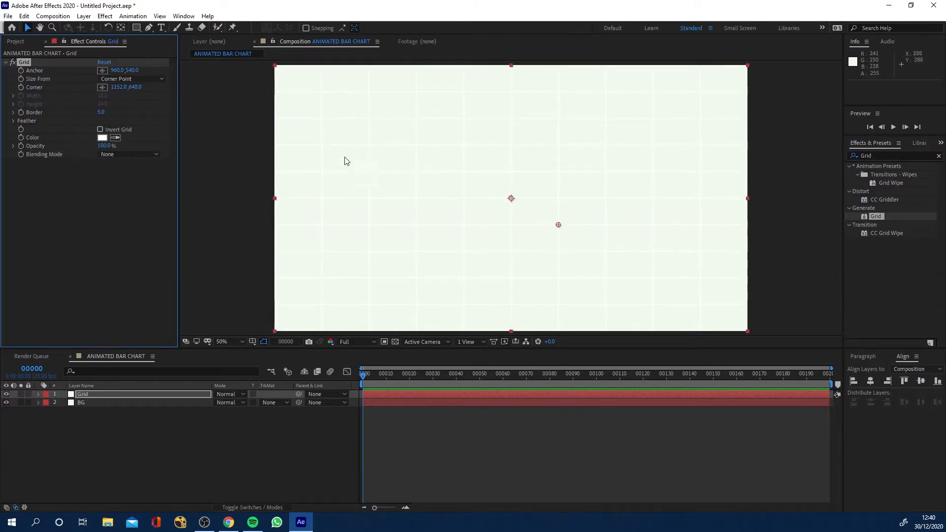
click(6, 403)
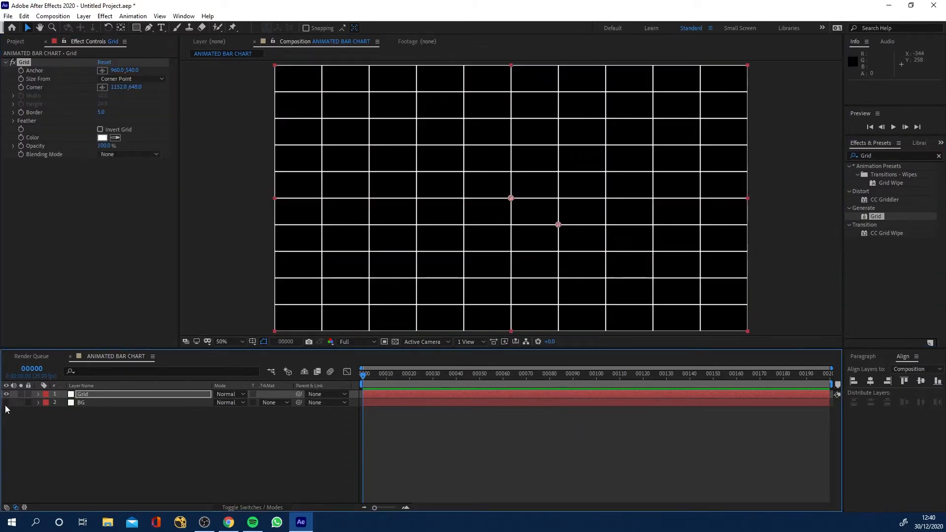
Set the Grid effect's colour to the red E63946 taken from the Coolors palette in Chrome.
click(228, 522)
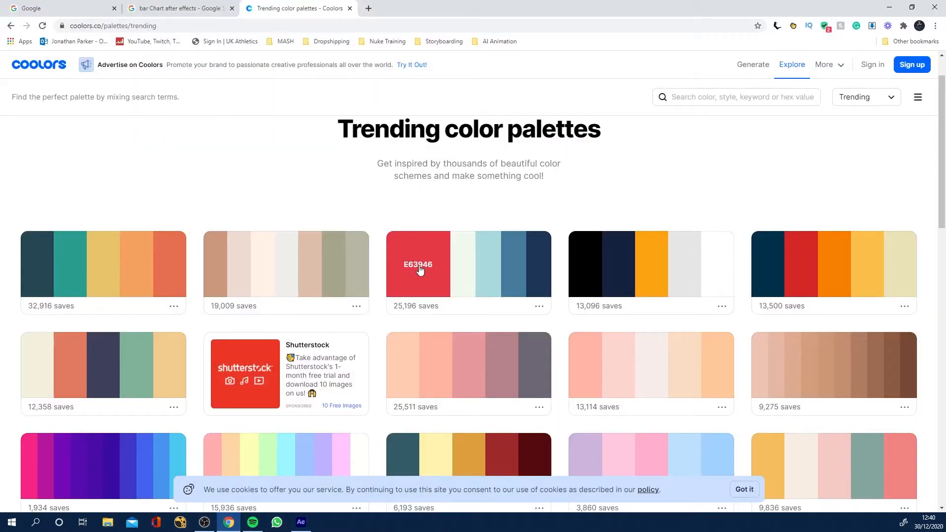
click(890, 8)
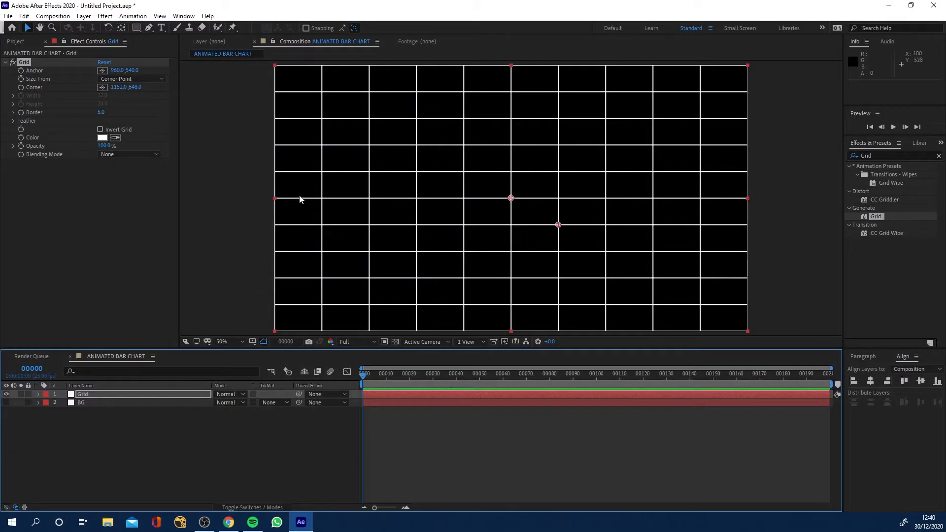
click(102, 138)
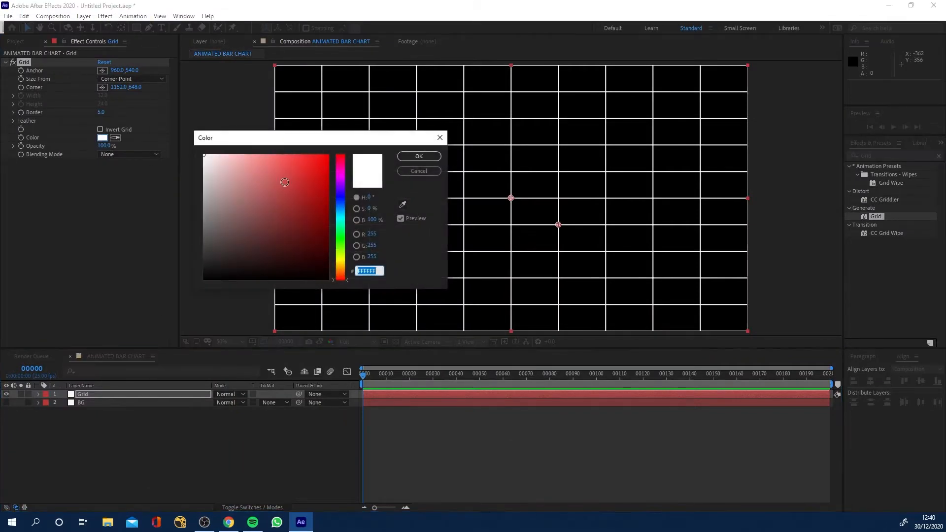
click(286, 162)
drag(376, 268, 356, 270)
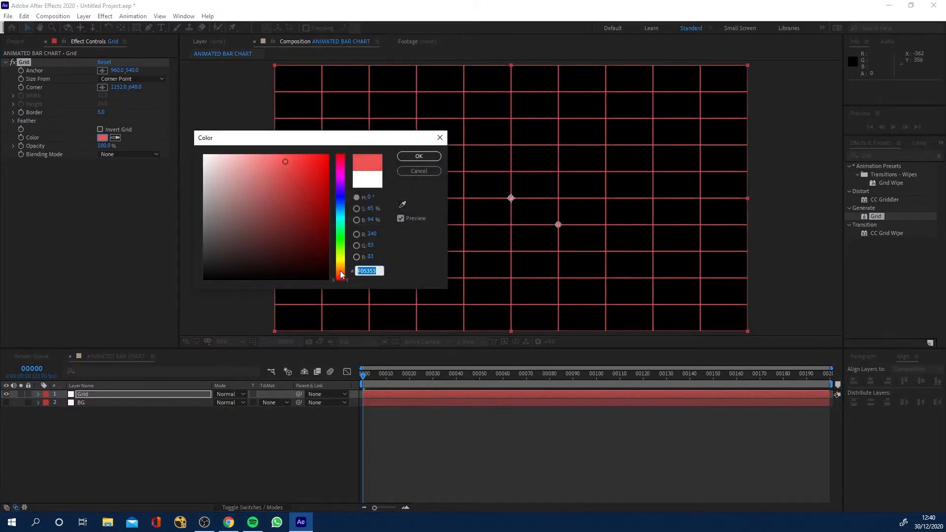
text(E63946)
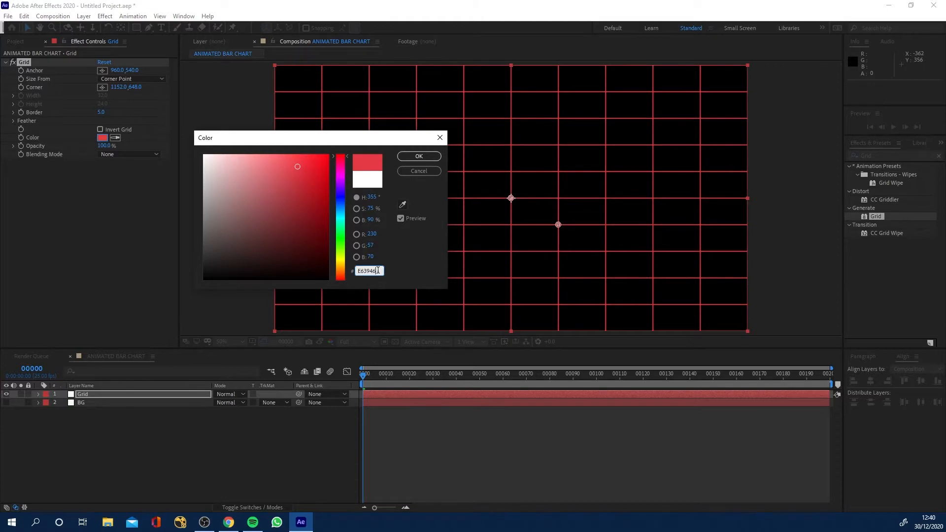
click(431, 158)
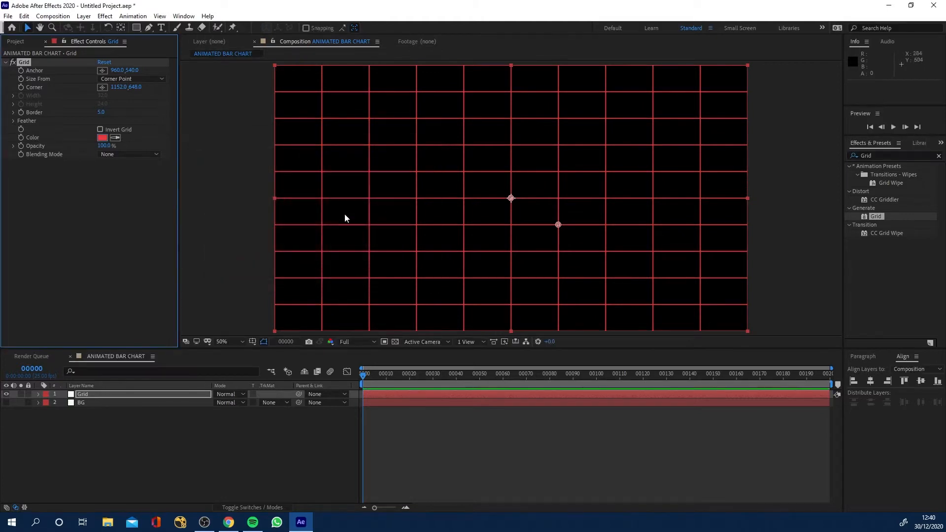
Size the Grid effect from Width & Height Sliders and set both its width and height to 64.
click(137, 79)
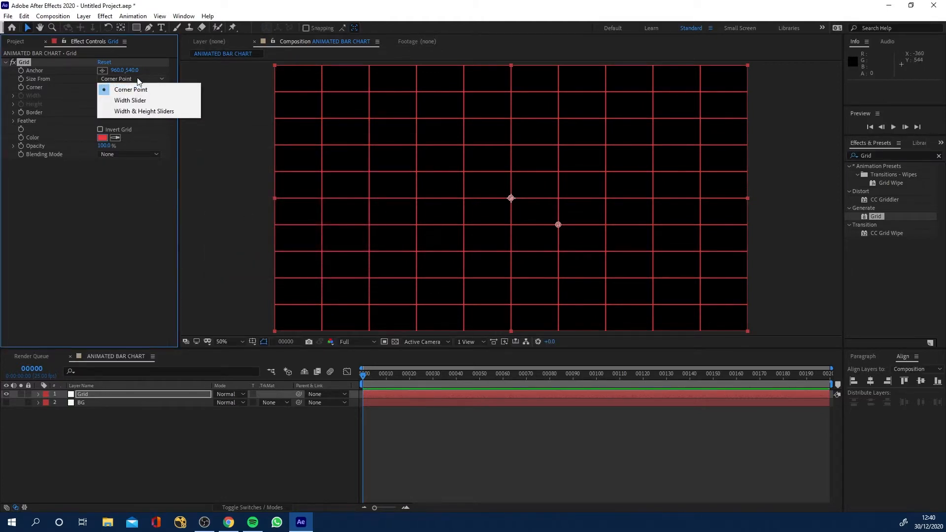
click(141, 112)
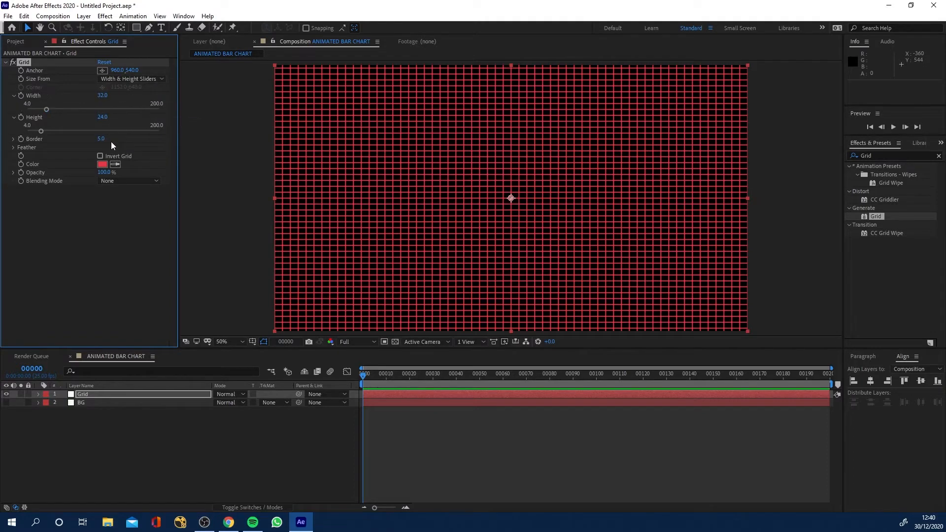
click(101, 95)
click(103, 119)
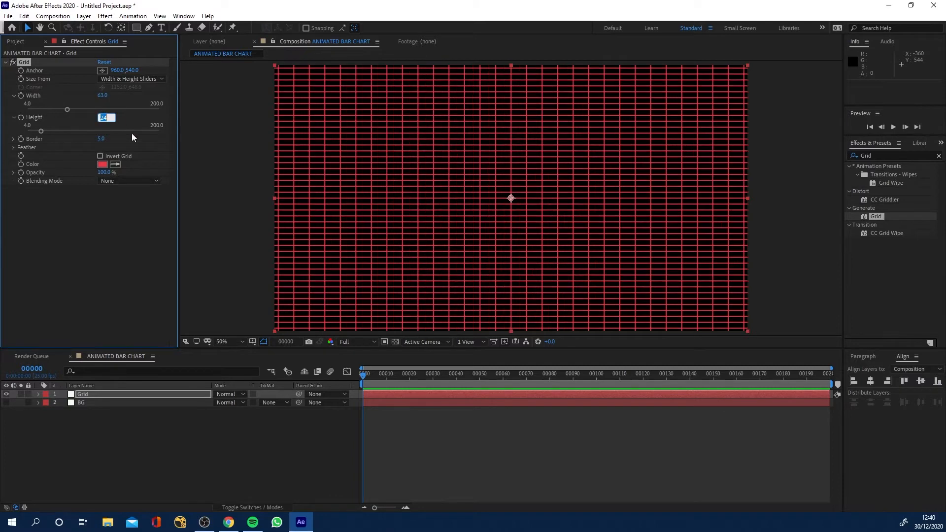
click(102, 96)
click(109, 118)
text(6)
key(Return)
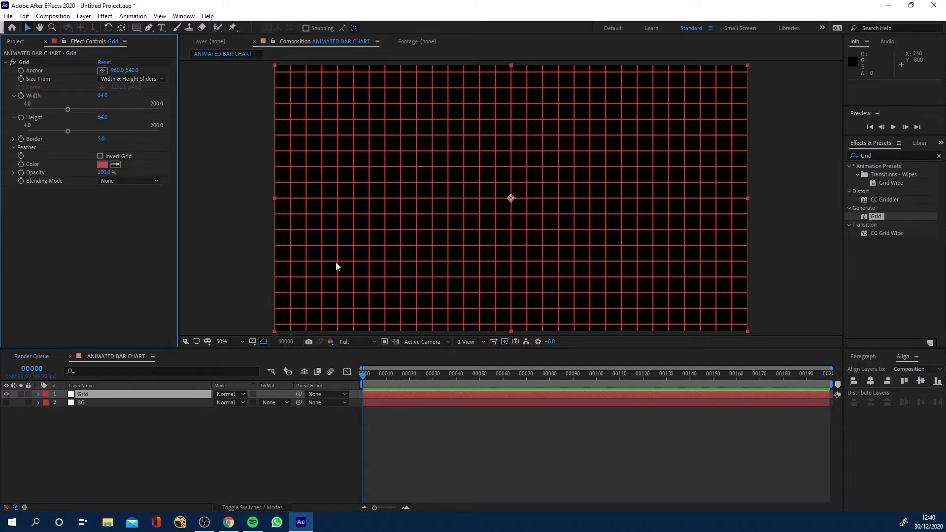
Deselect the Grid layer and lock both the Grid and BG layers.
click(38, 394)
click(38, 394)
click(89, 437)
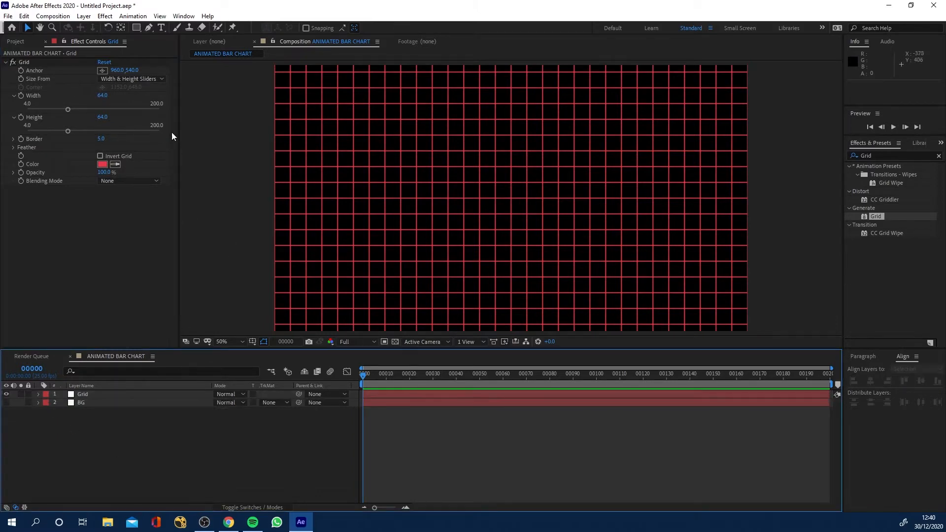
drag(28, 395, 28, 403)
Draw a horizontal Pen line four grid cells wide, with a middle point, along a grid line in the lower left of the composition.
click(149, 28)
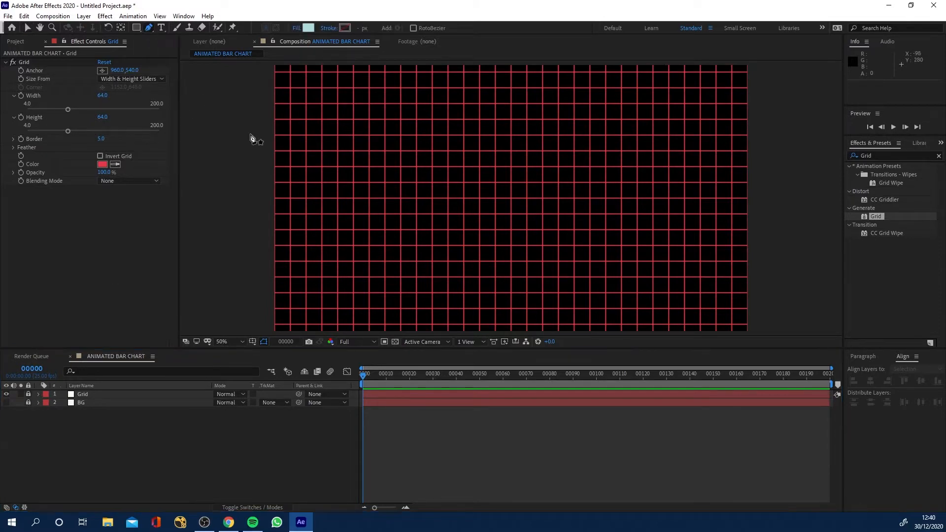
key(slash)
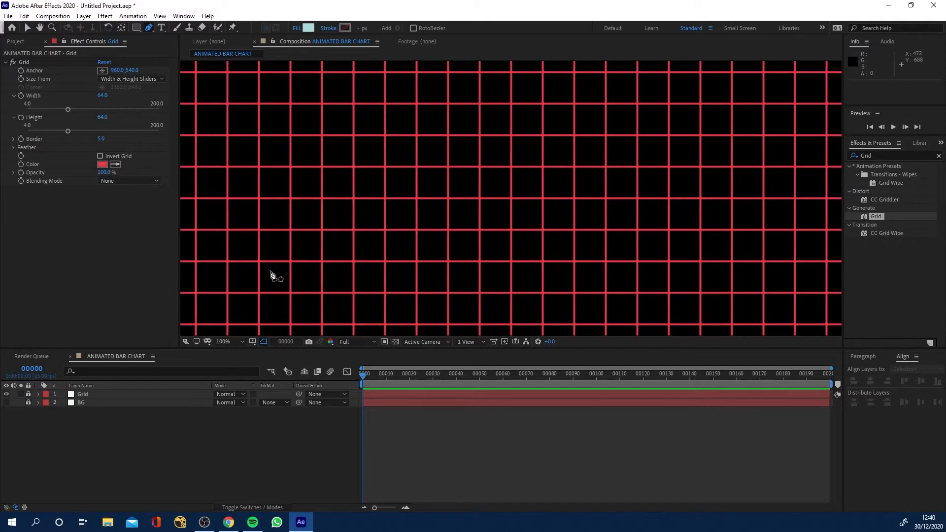
drag(271, 275, 390, 271)
drag(246, 271, 268, 252)
scroll(389, 264, down, 3)
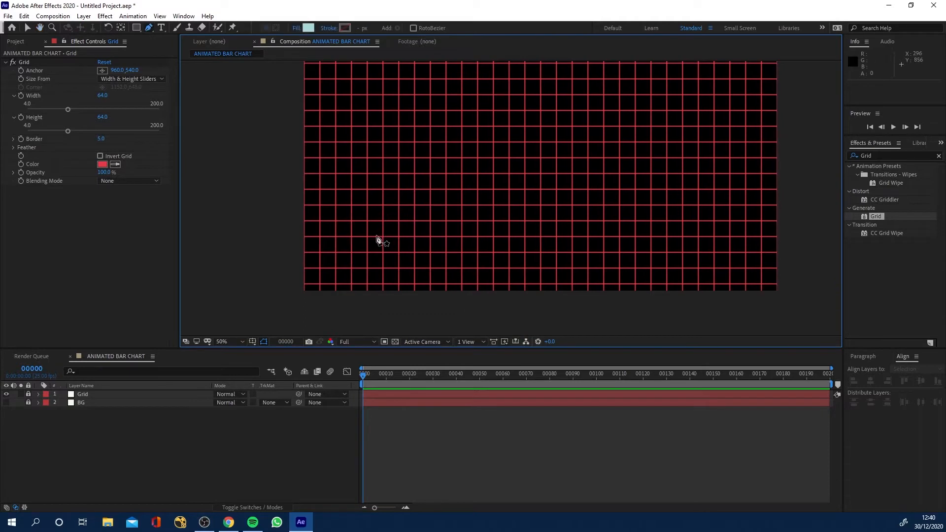
click(368, 239)
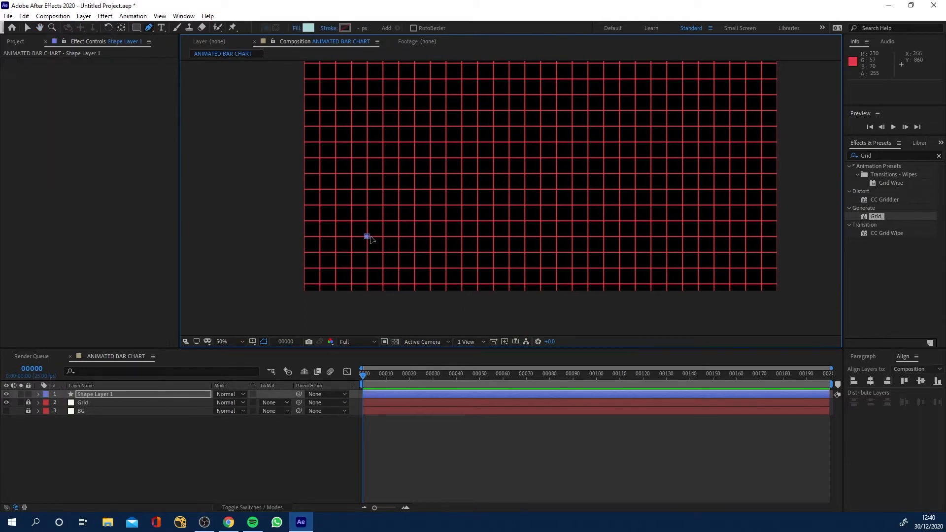
scroll(405, 244, up, 2)
drag(455, 234, 345, 252)
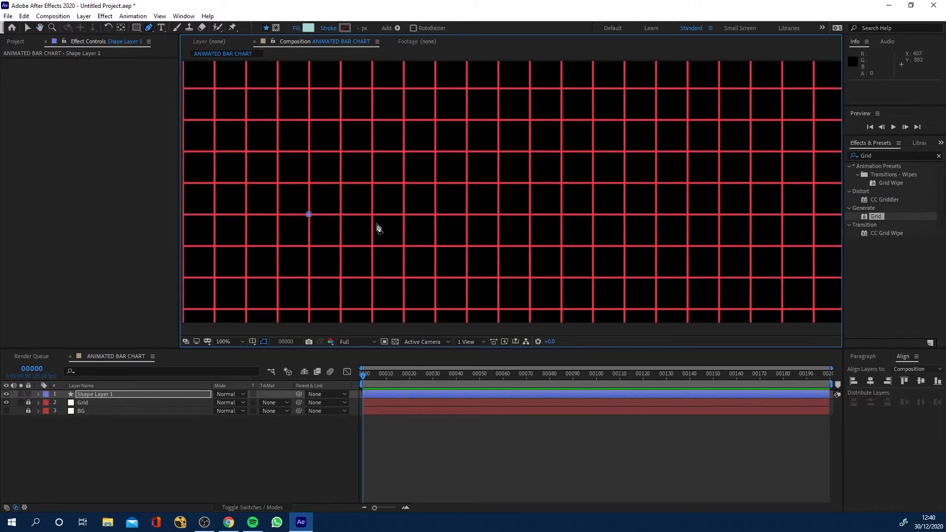
click(436, 215)
click(114, 458)
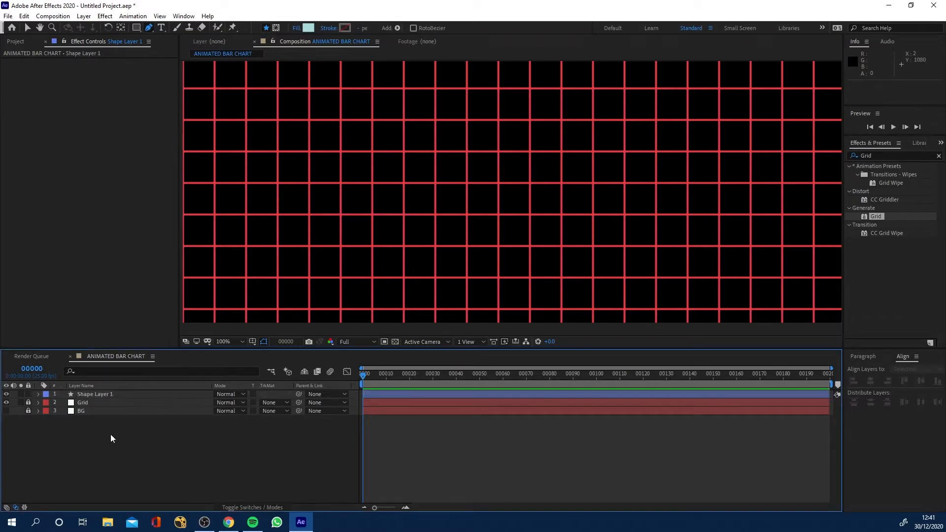
Make the stroke of the new line's shape visible and hide its fill.
click(97, 394)
click(39, 394)
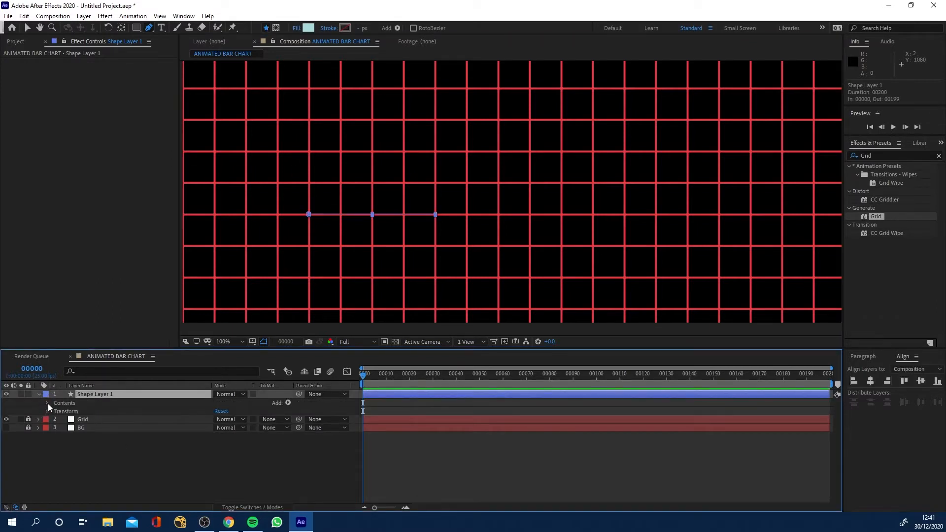
click(47, 403)
click(56, 411)
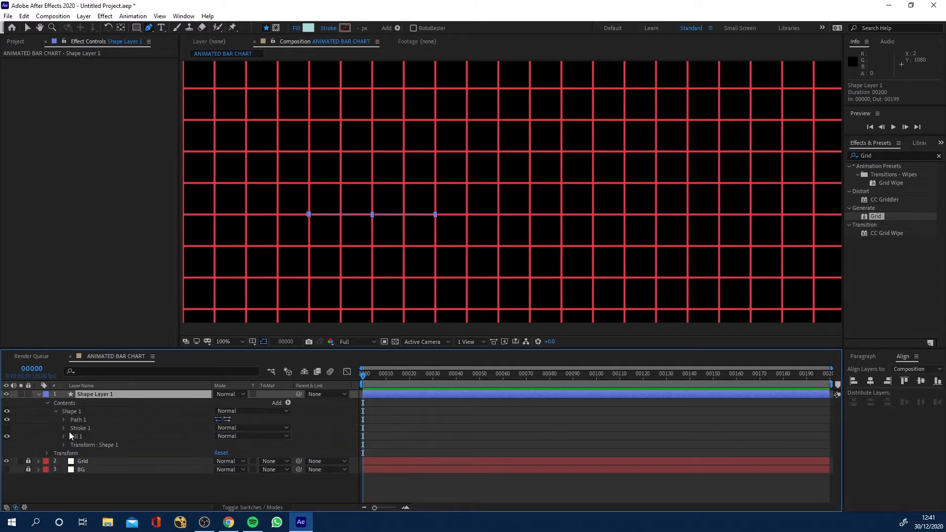
click(64, 428)
click(7, 415)
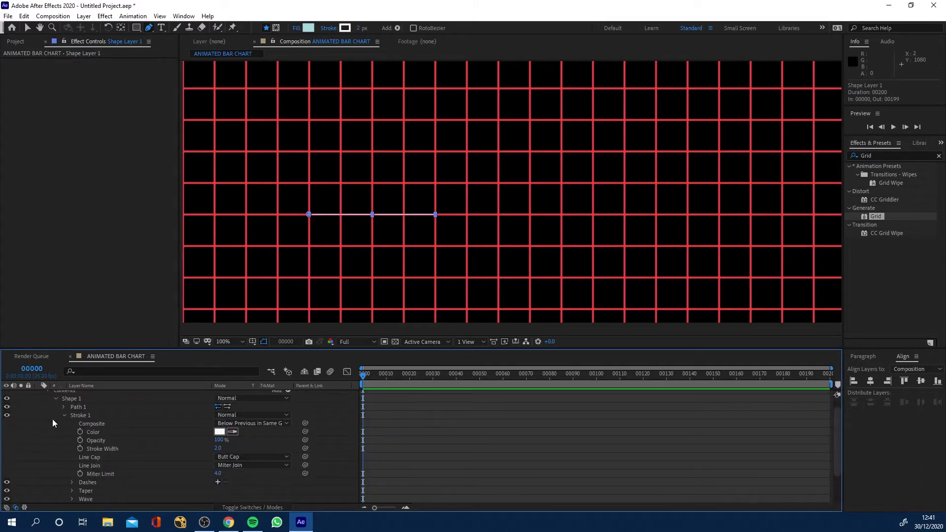
click(64, 417)
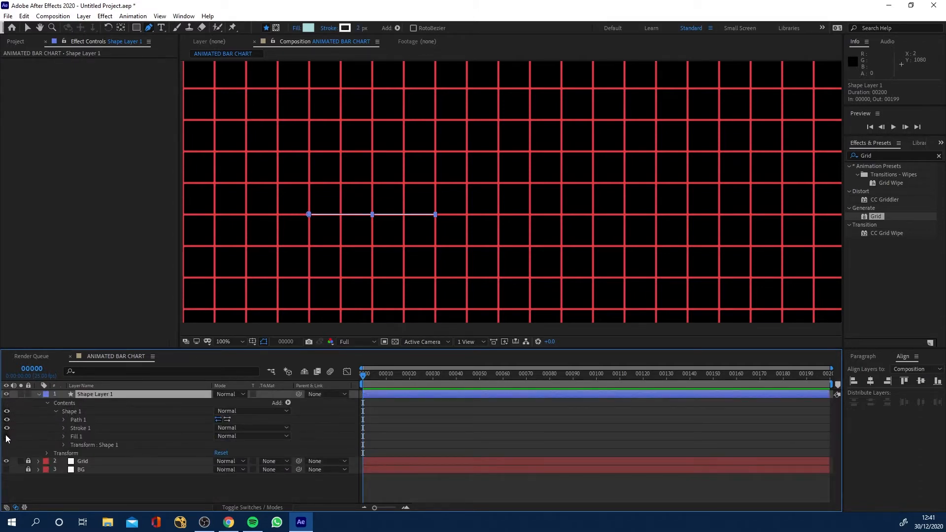
click(7, 436)
click(64, 429)
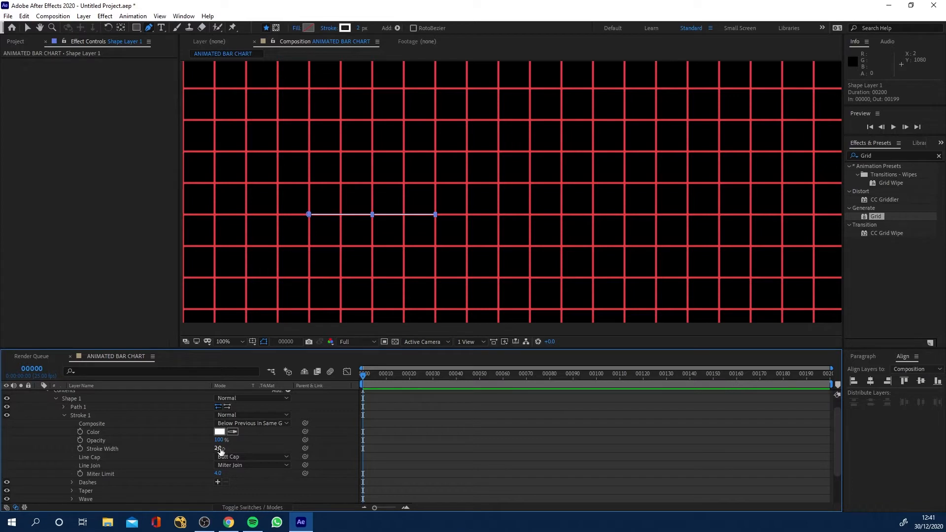
click(63, 415)
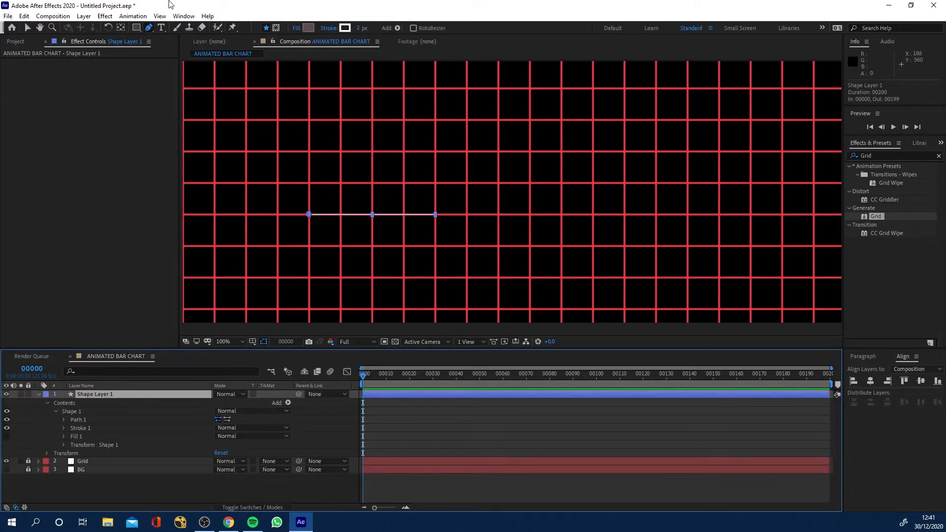
Move the shape layer's anchor point onto the centre of the line.
click(120, 28)
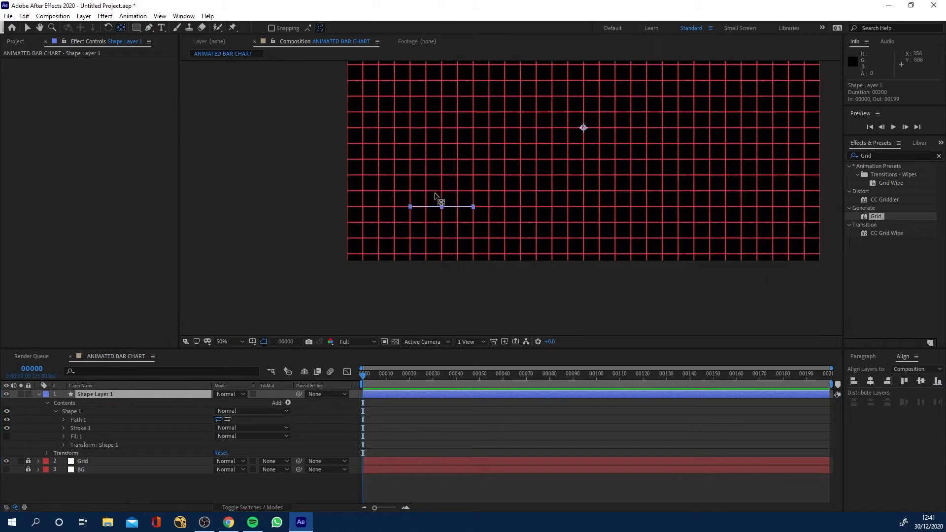
key(comma)
drag(583, 127, 415, 223)
key(period)
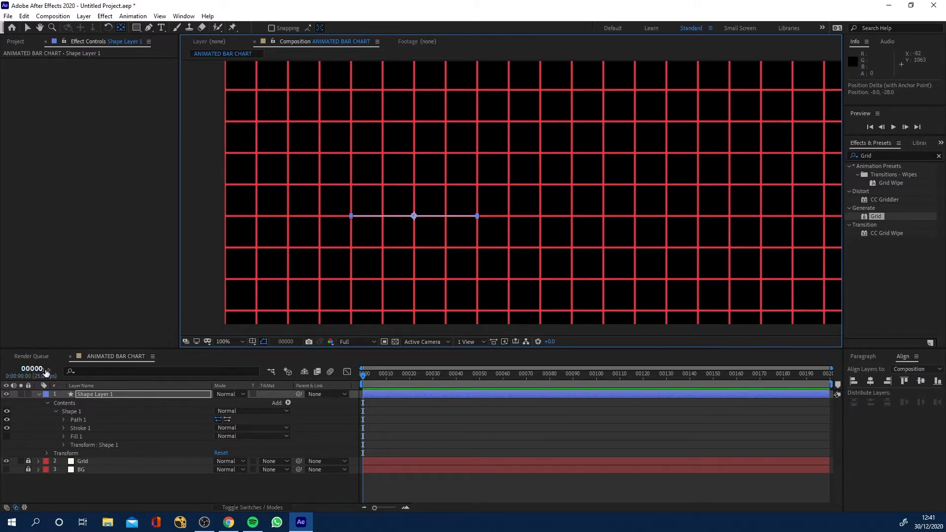
Add a Repeater to the shape layer and set its copies to 100.
click(288, 403)
click(322, 328)
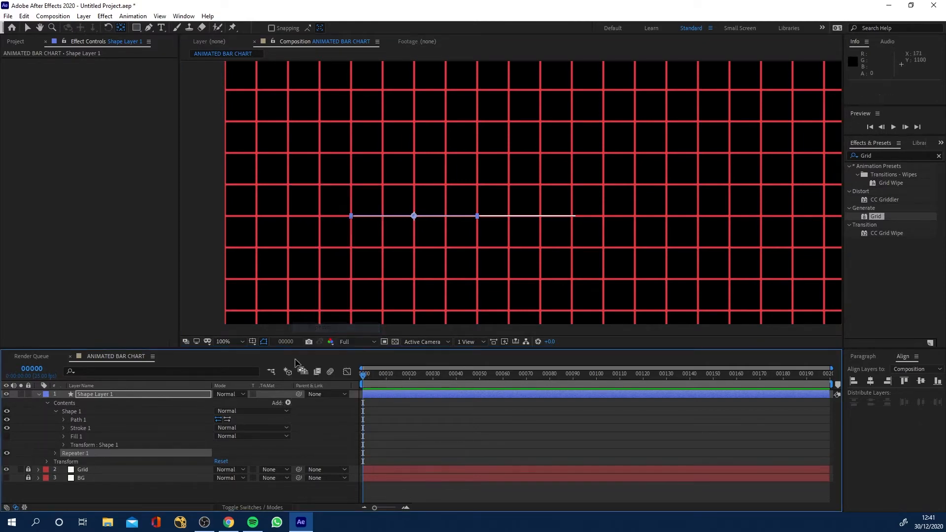
click(55, 453)
drag(218, 463, 225, 461)
click(219, 461)
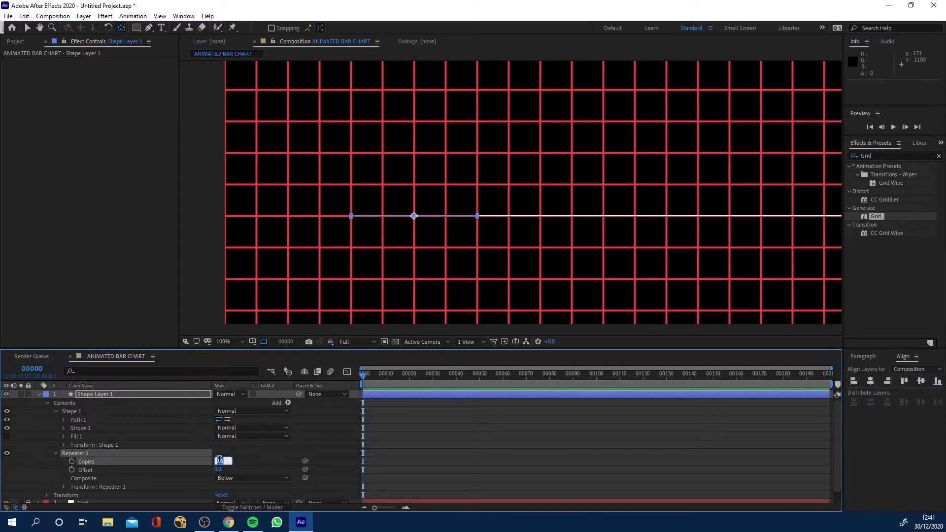
text(100)
key(Return)
Set the horizontal position in the Repeater's transform to 0.
click(64, 487)
click(219, 467)
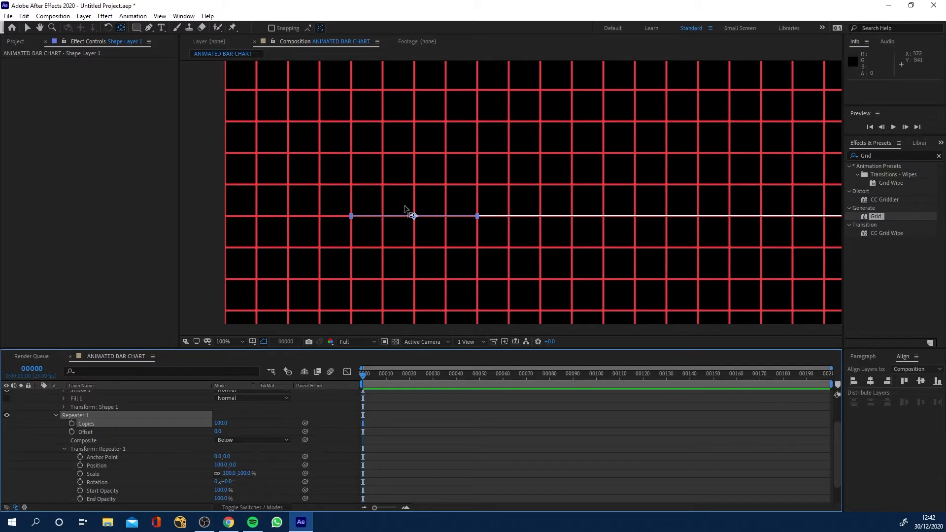
drag(221, 465, 234, 464)
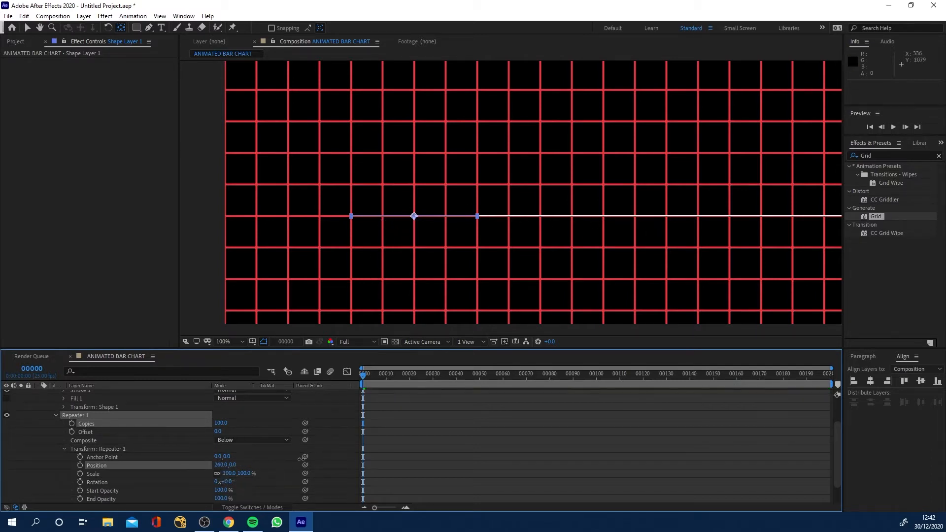
drag(301, 459, 300, 451)
click(219, 465)
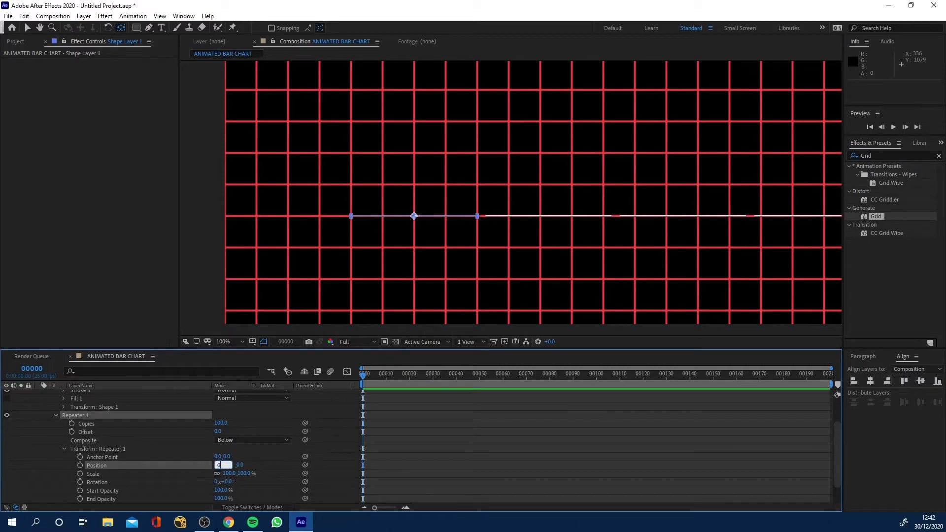
text(0)
key(Return)
Try vertical positions of -6 and -4 in the Repeater's transform, and settle on -2.
drag(229, 465, 226, 465)
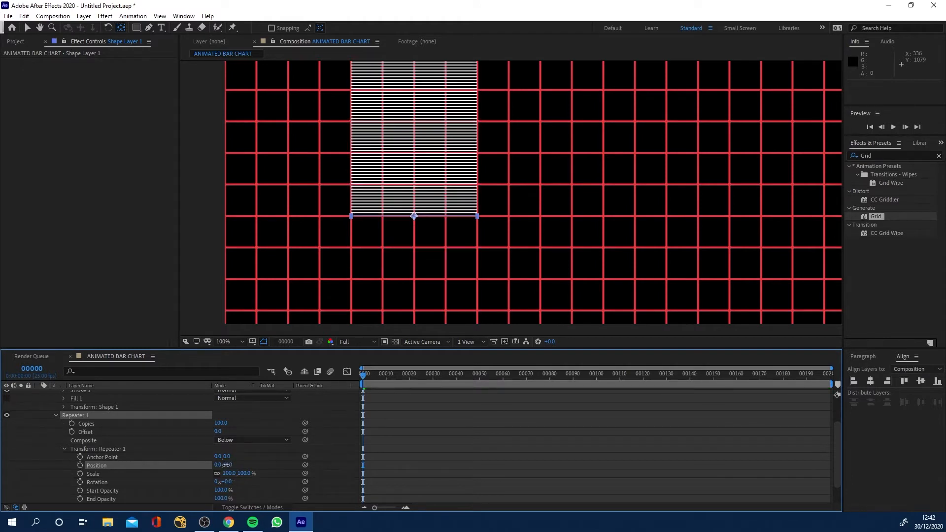
scroll(397, 244, down, 2)
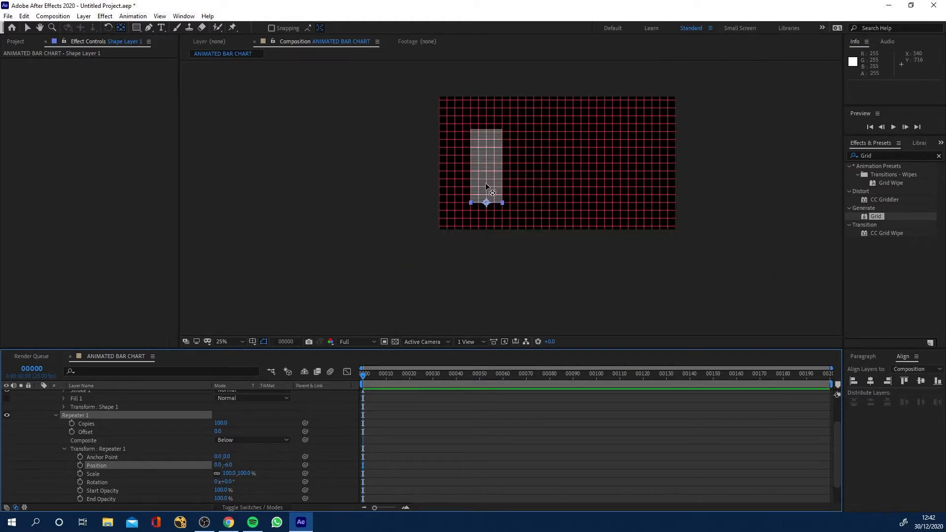
scroll(505, 156, up, 1)
drag(445, 154, 421, 205)
scroll(416, 208, up, 1)
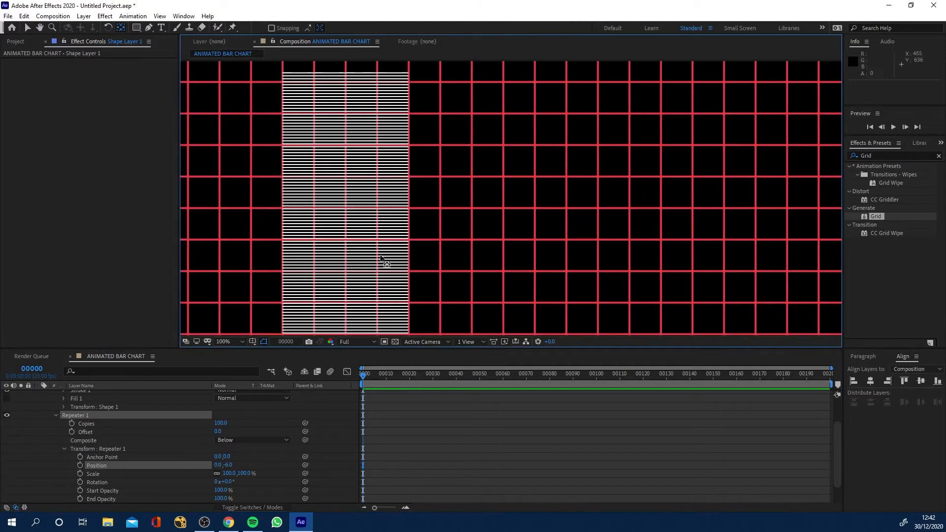
drag(385, 260, 436, 208)
click(229, 465)
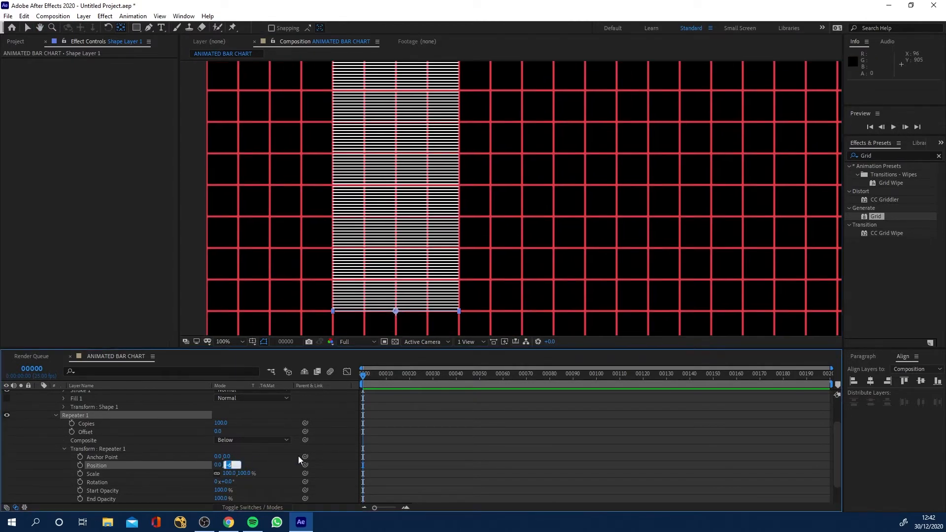
text(-4)
key(Return)
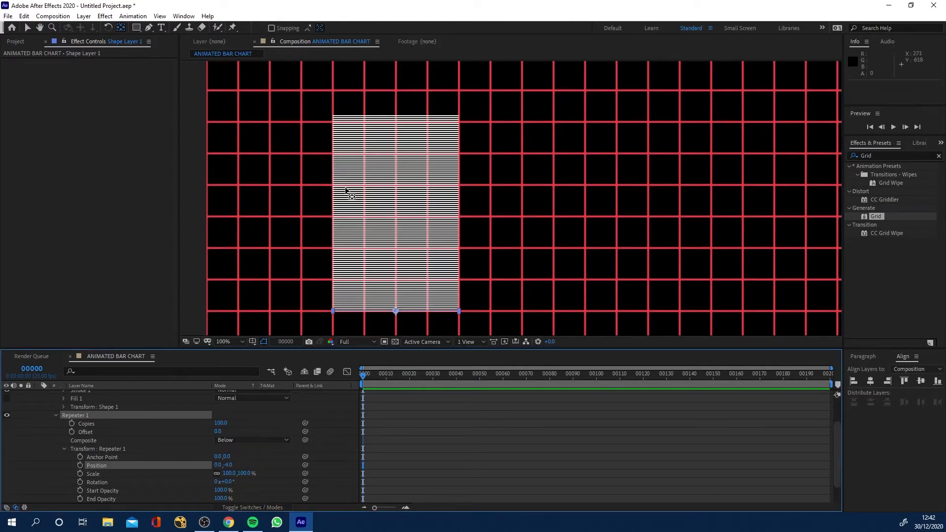
click(228, 465)
text(-2)
key(Return)
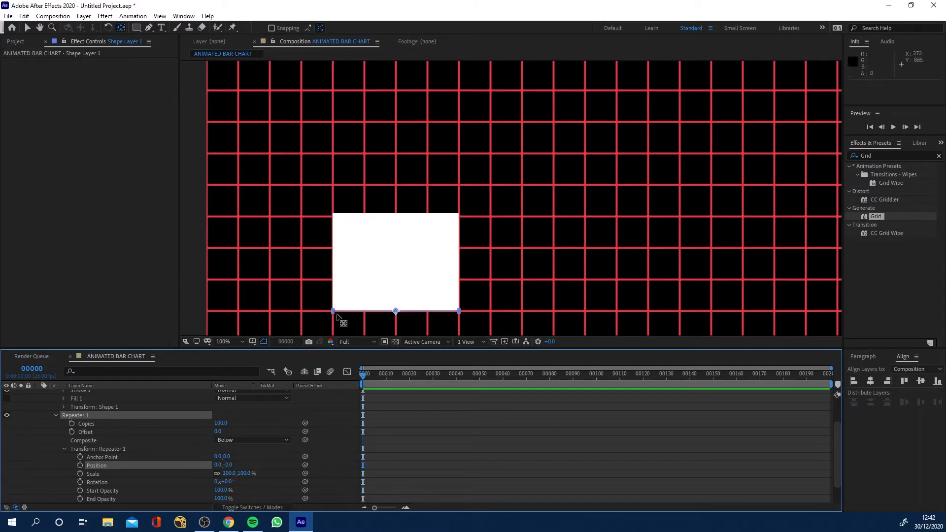
Raise the Repeater's copies to 249 to test how the bar's height responds.
click(56, 418)
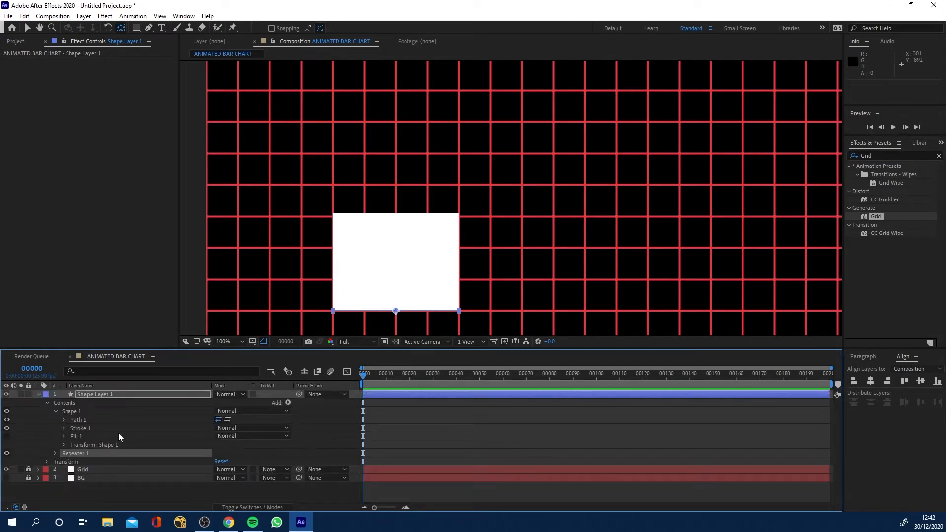
click(56, 454)
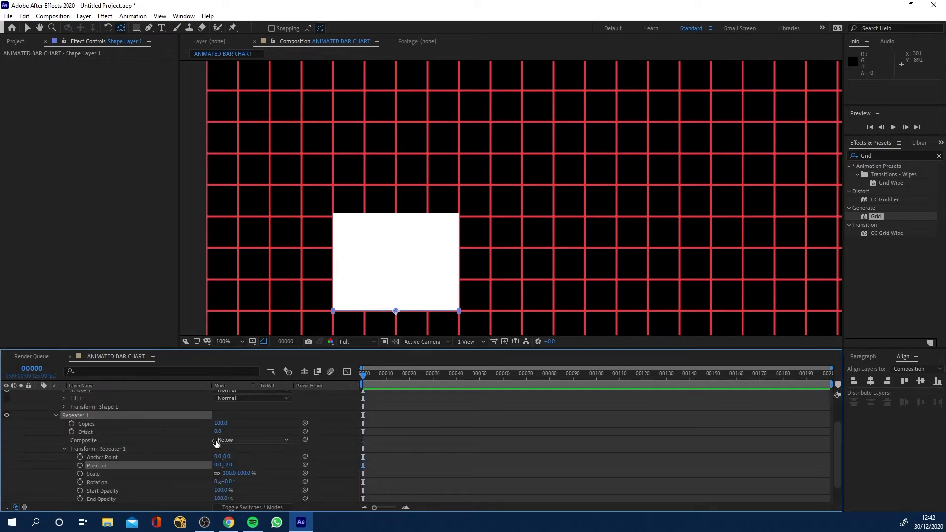
scroll(372, 253, down, 3)
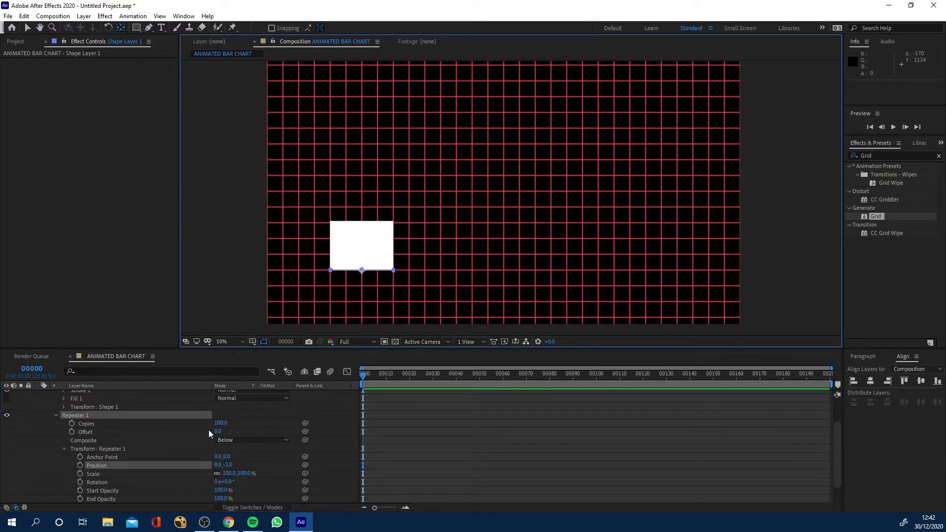
drag(224, 425, 292, 420)
scroll(395, 283, down, 2)
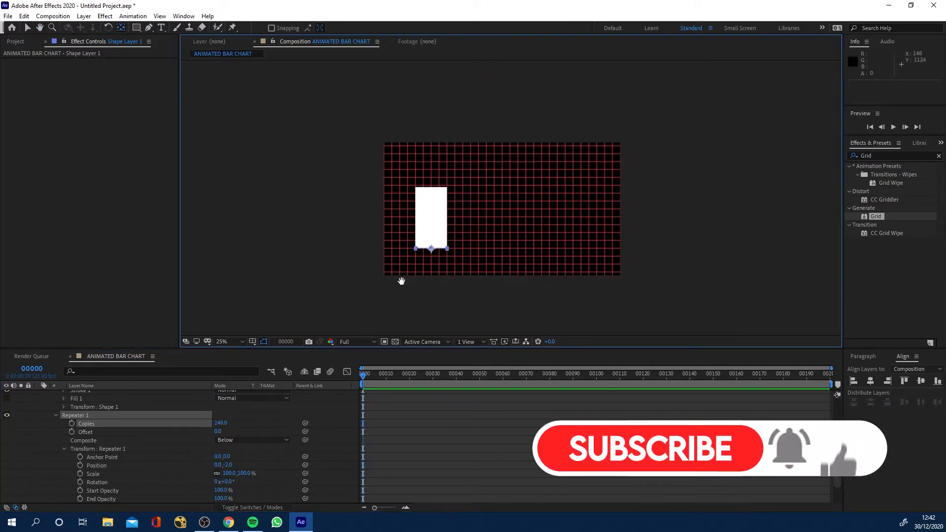
Set the number of Repeater copies to 150.
click(220, 423)
text(15)
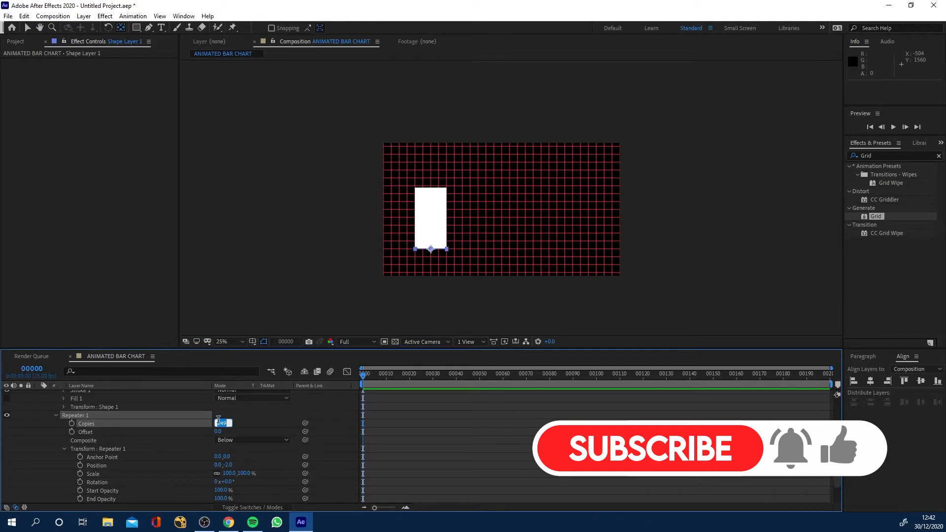
text(0)
key(Return)
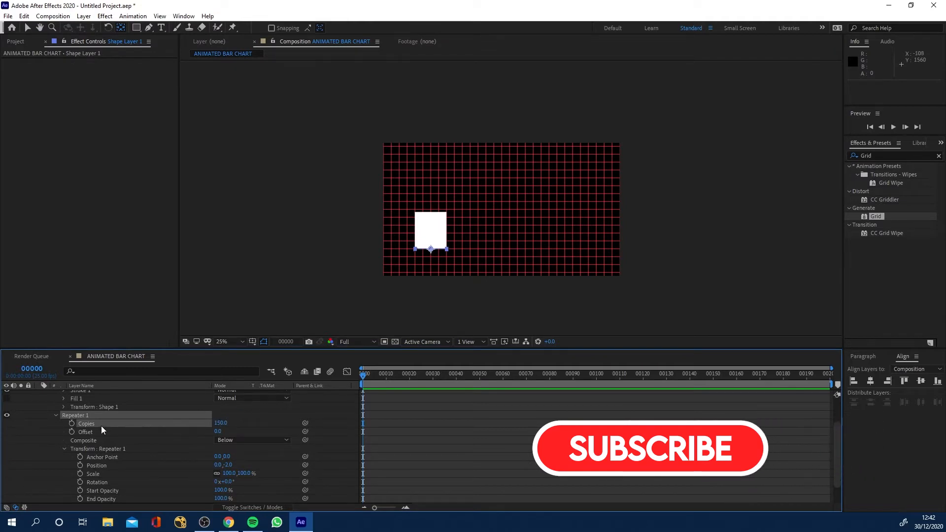
Add the expression wiggle(2,120) to the Repeater's Copies property and play back the bar's animation.
alt+click(73, 423)
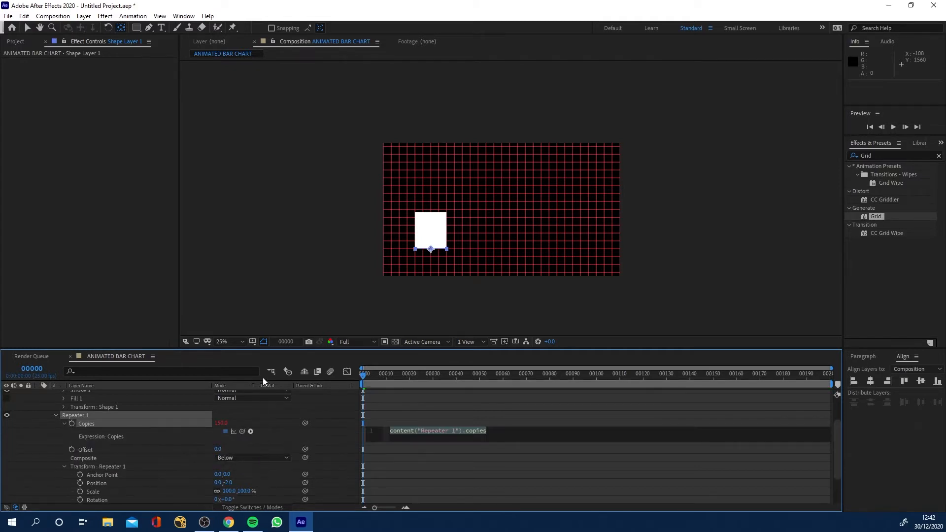
text(wiggle(2)
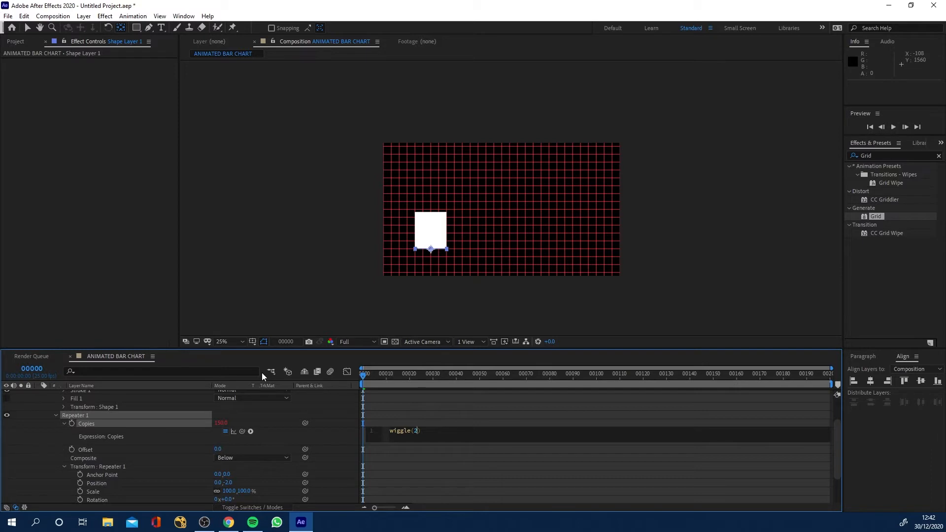
text(,120)
click(478, 484)
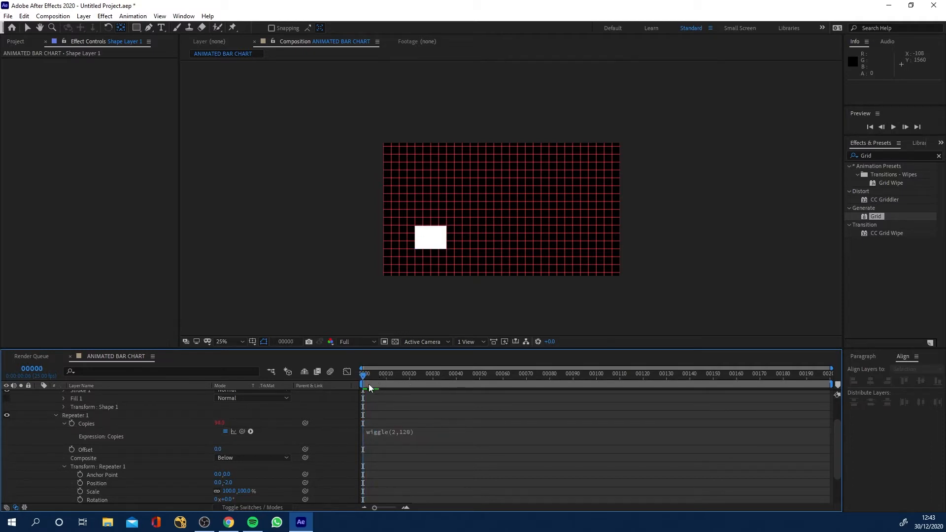
key(space)
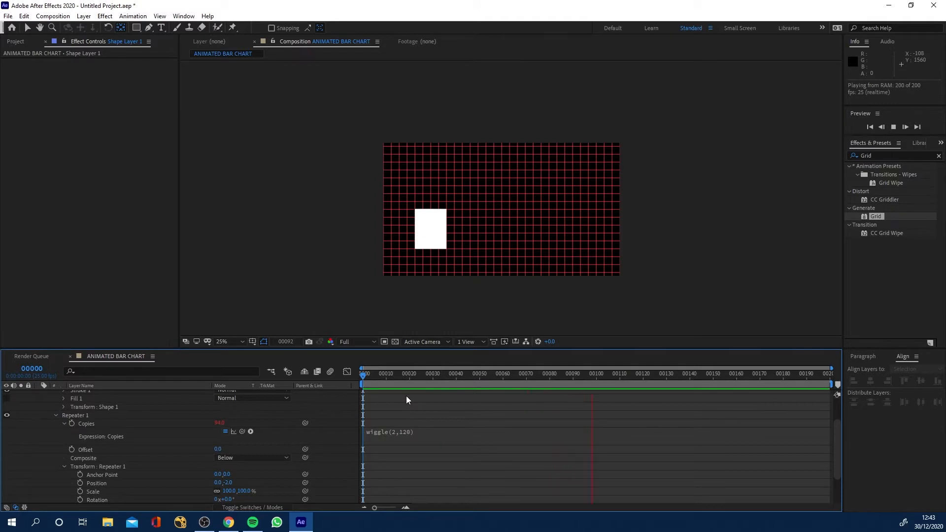
Change the Copies expression to wiggle(3,120) and play back the bar's animation.
click(394, 433)
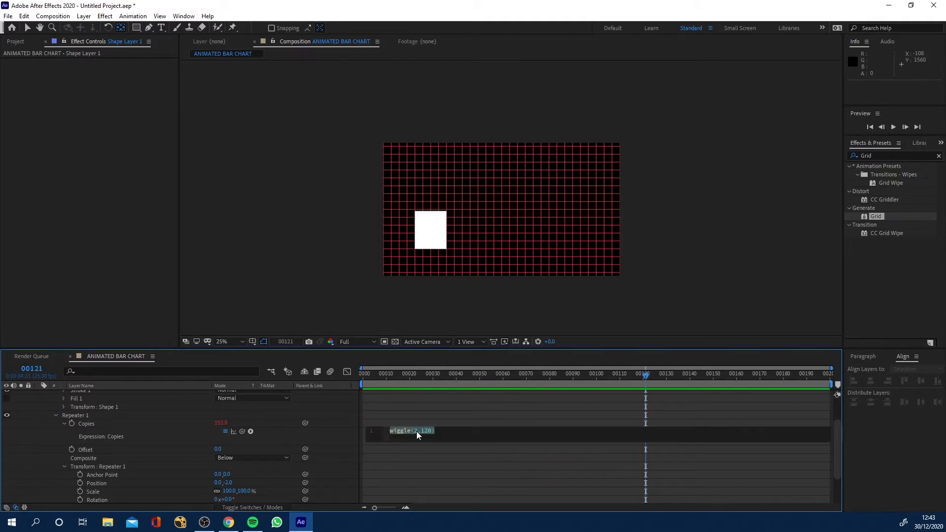
key(BackSpace)
text(3)
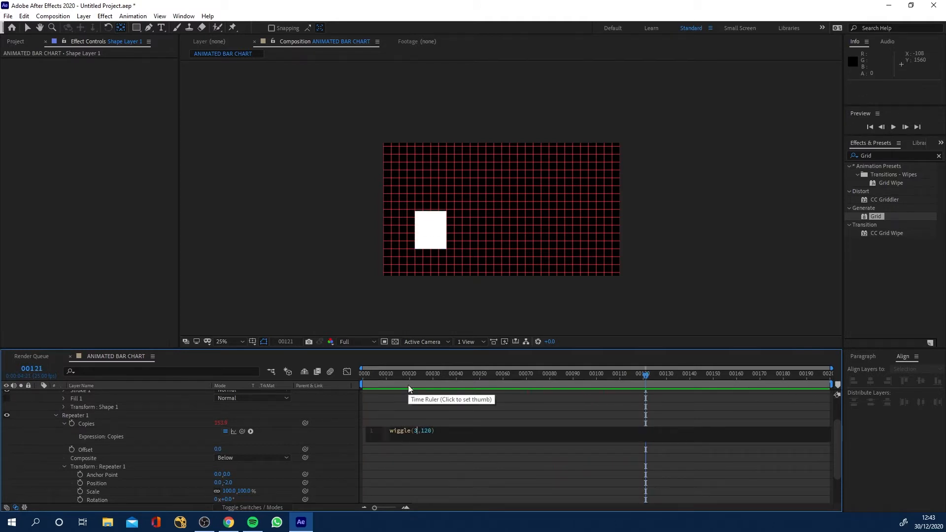
click(404, 454)
key(space)
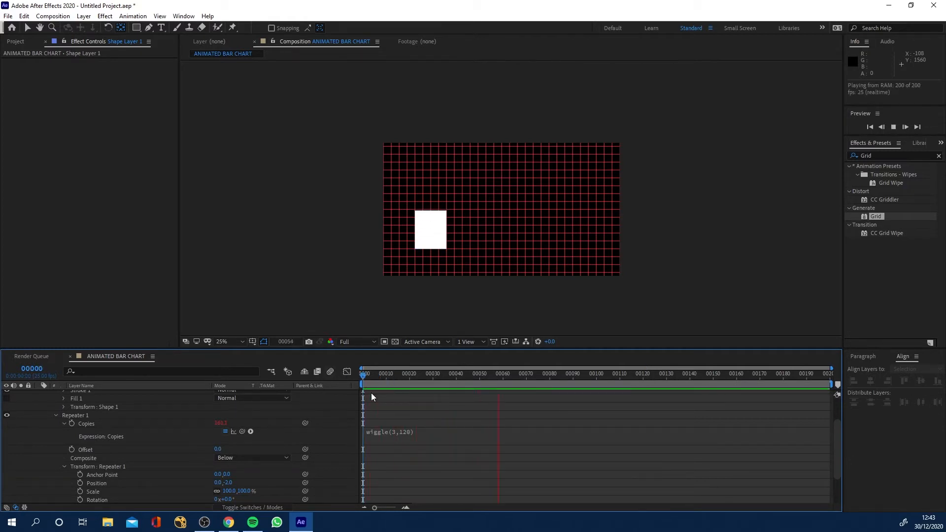
key(space)
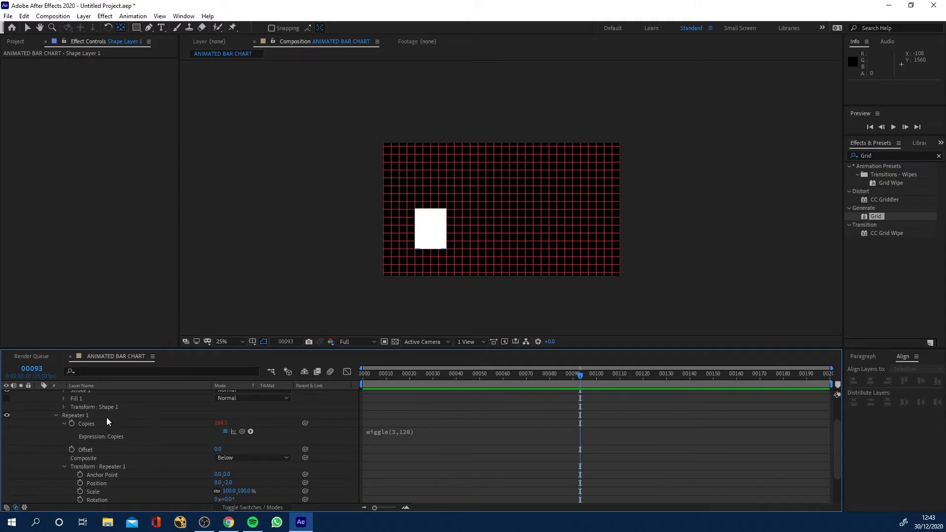
Collapse the properties of Shape Layer 1 and rename the layer Bar 1.
scroll(46, 398, up, 2)
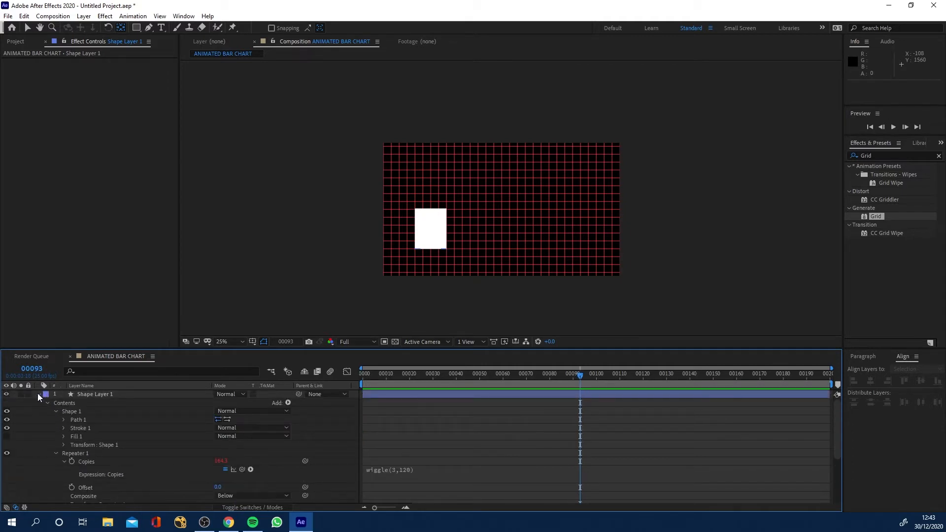
click(39, 394)
click(90, 395)
right_click(96, 394)
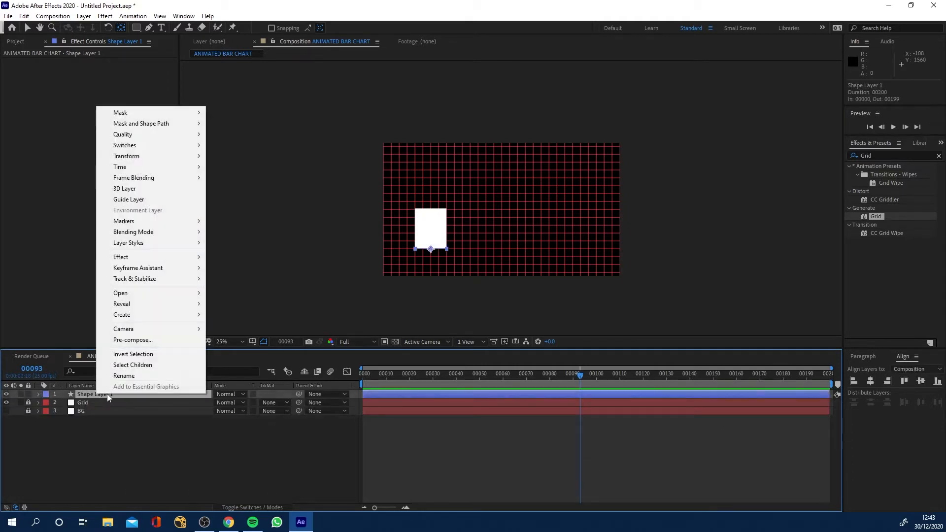
click(116, 379)
text(Bar)
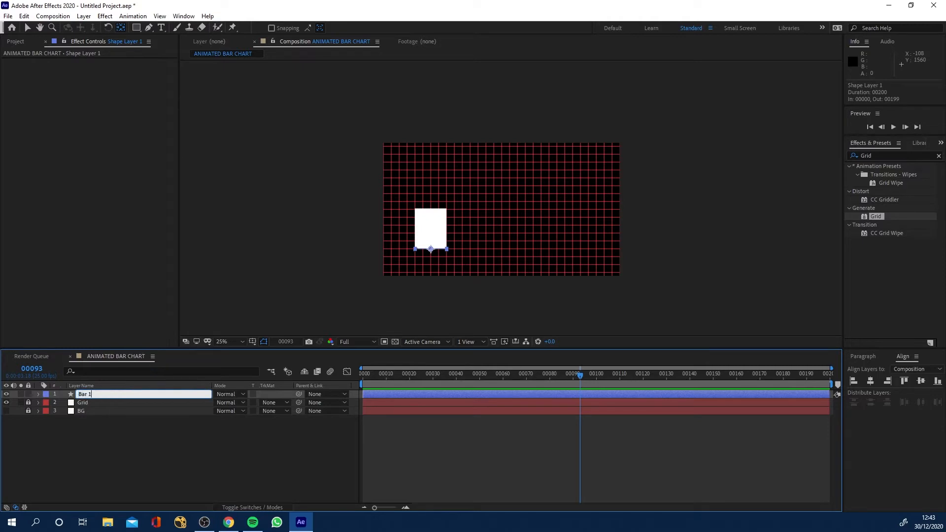
click(166, 425)
Duplicate the Bar 1 layer and lock the original.
click(76, 393)
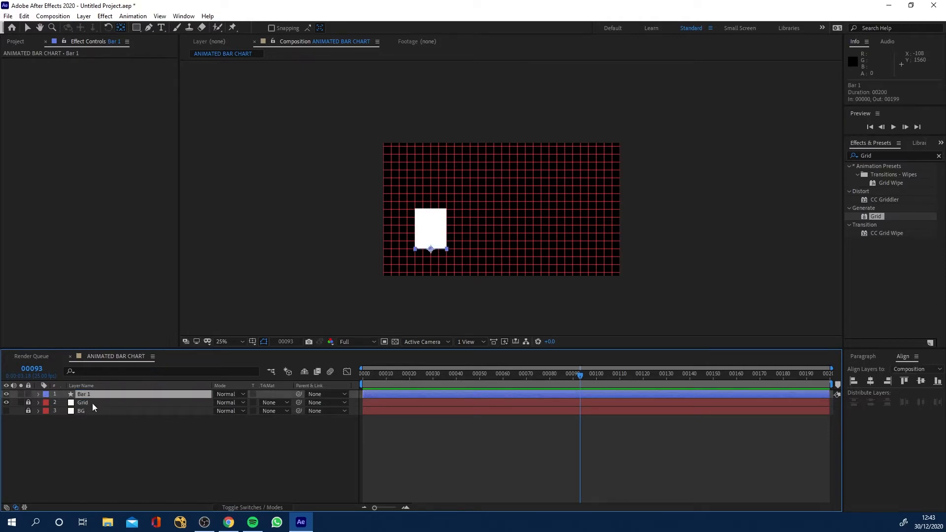
key(ctrl+d)
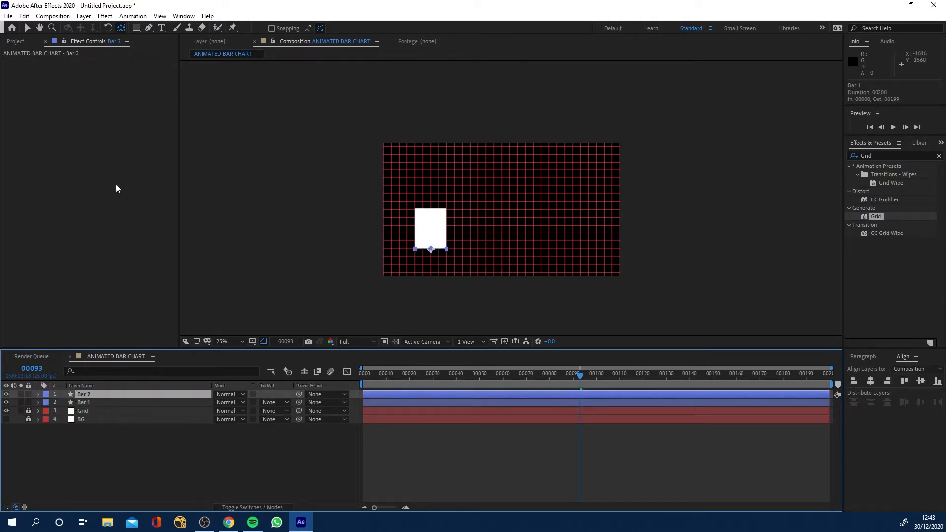
click(27, 27)
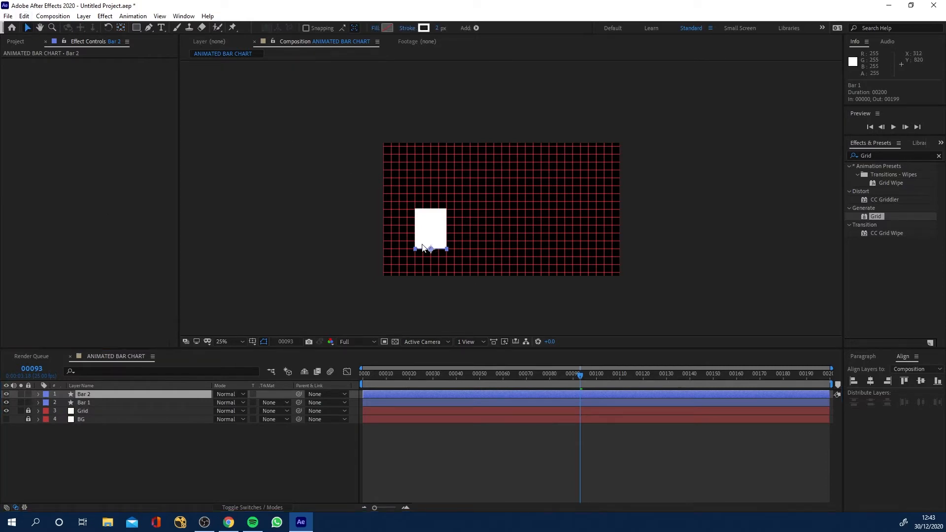
scroll(422, 244, up, 1)
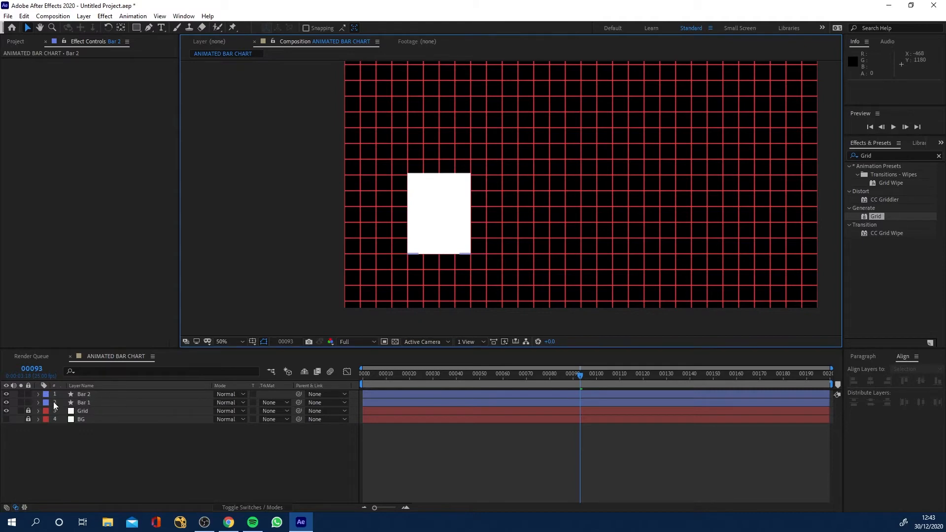
click(28, 403)
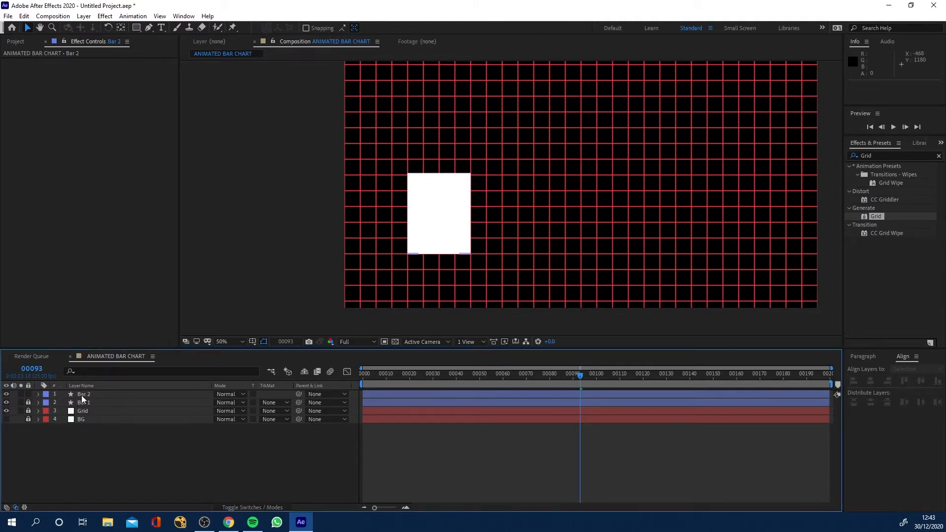
Move the Bar 2 layer 320 px horizontally along the baseline to position 704, 860, one grid square beyond the first bar.
click(81, 395)
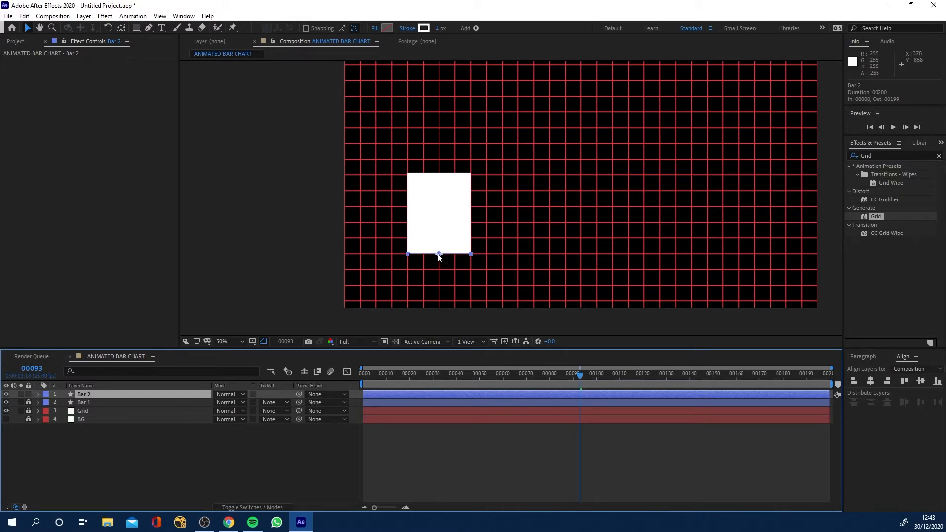
drag(438, 254, 517, 261)
key(Return)
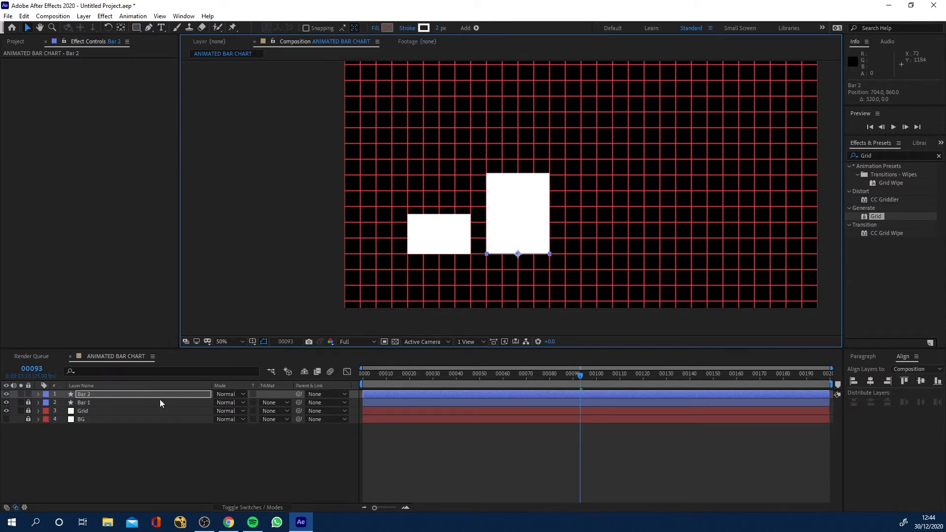
Duplicate Bar 2 and move the copy 320 px to the right along the baseline, to position 1024, 860.
key(ctrl+d)
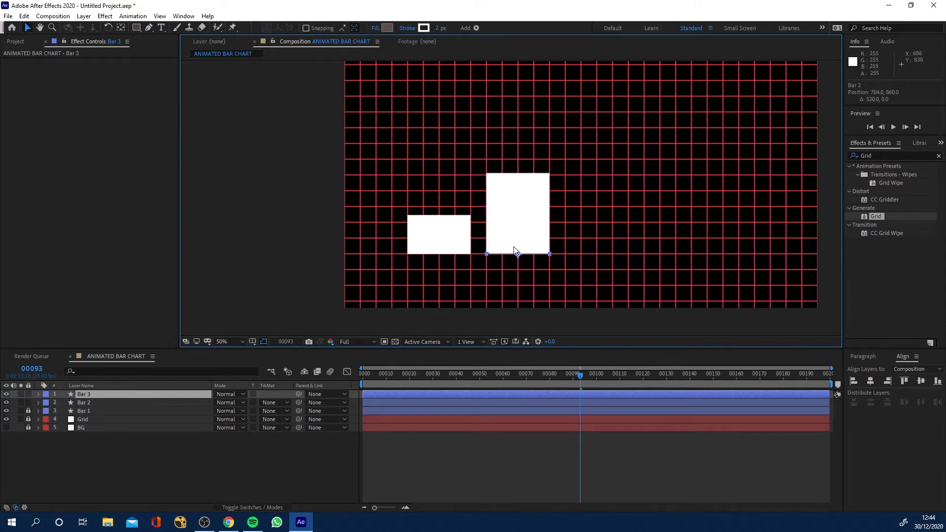
drag(519, 256, 597, 257)
key(Return)
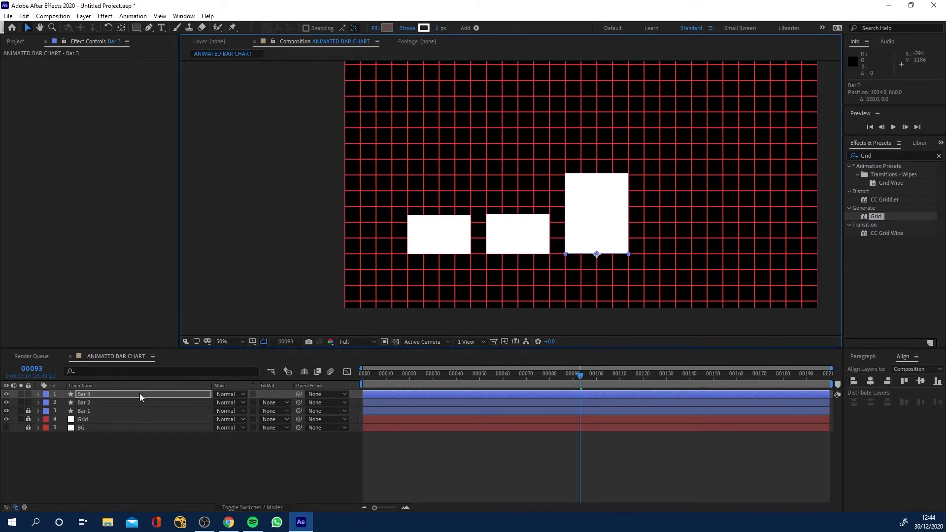
Duplicate Bar 3 and align the copy to the grid on the baseline at position 1344, 860.
click(92, 394)
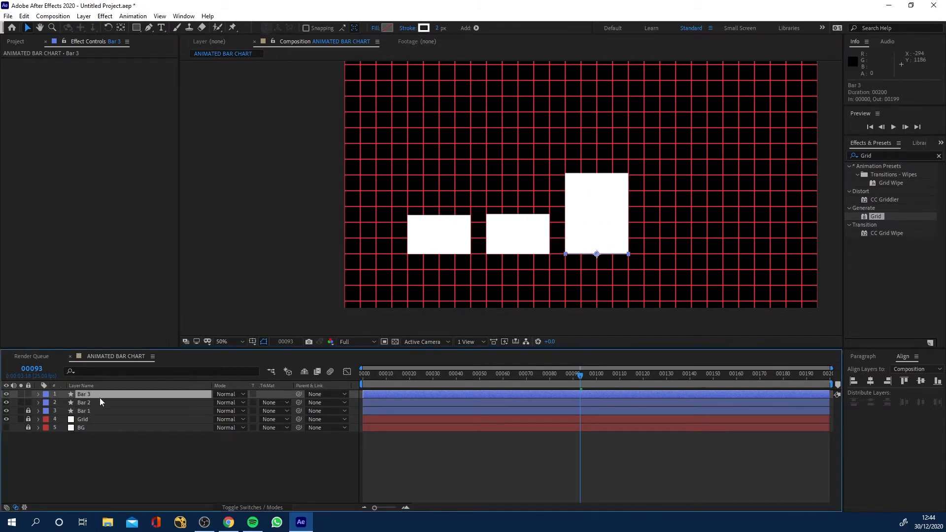
key(ctrl+d)
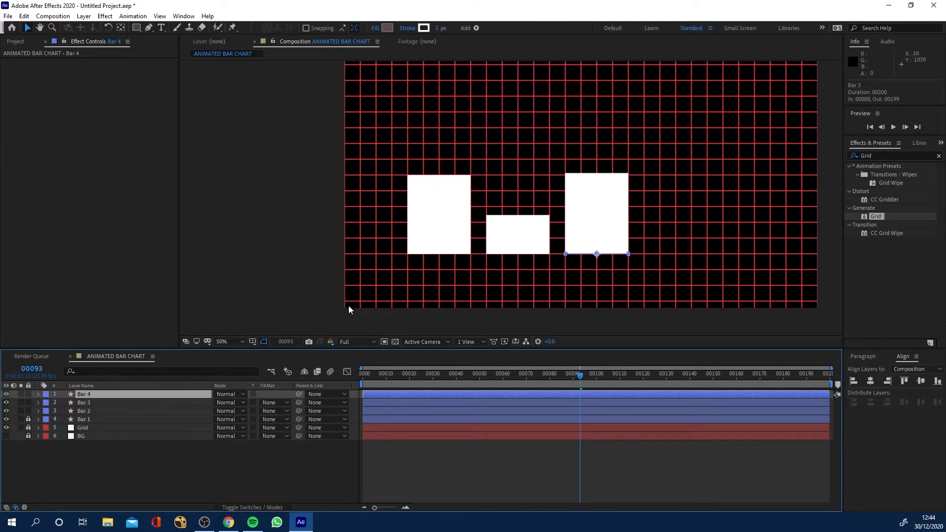
click(469, 255)
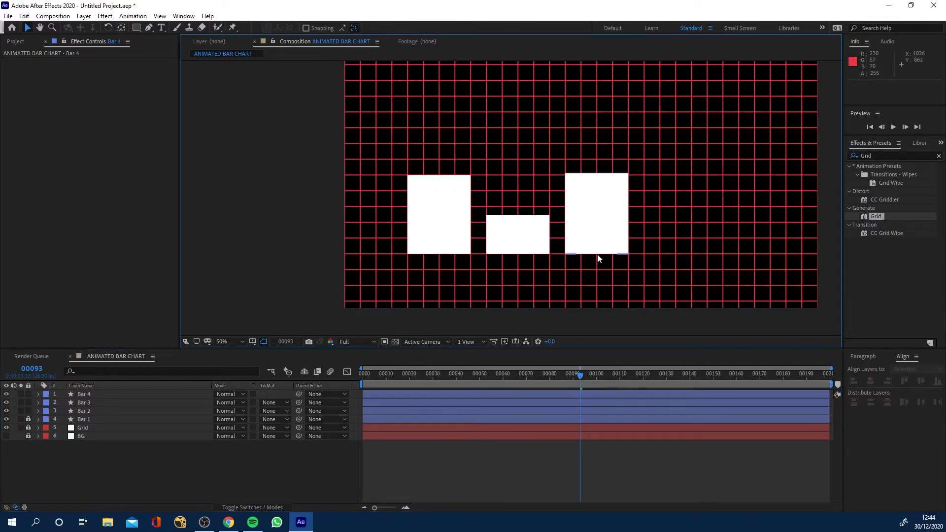
click(99, 395)
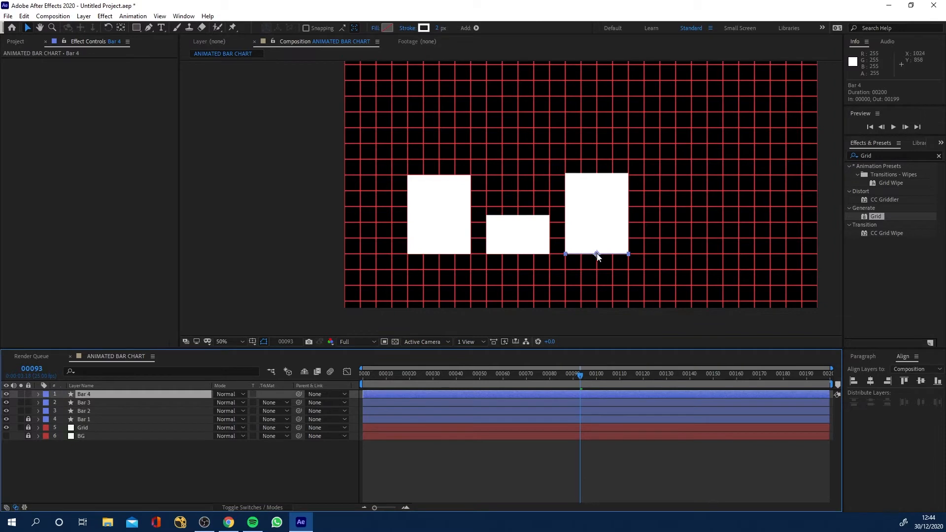
drag(597, 255, 676, 254)
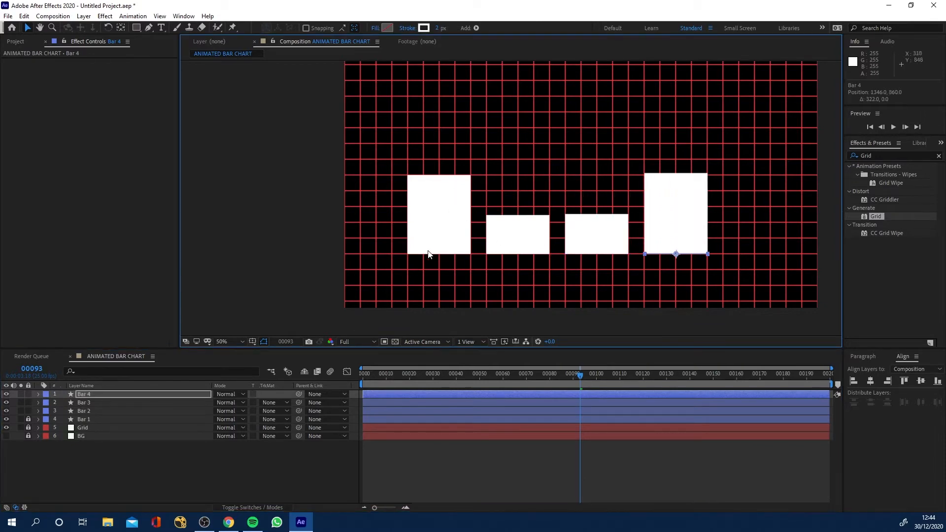
drag(677, 256, 676, 256)
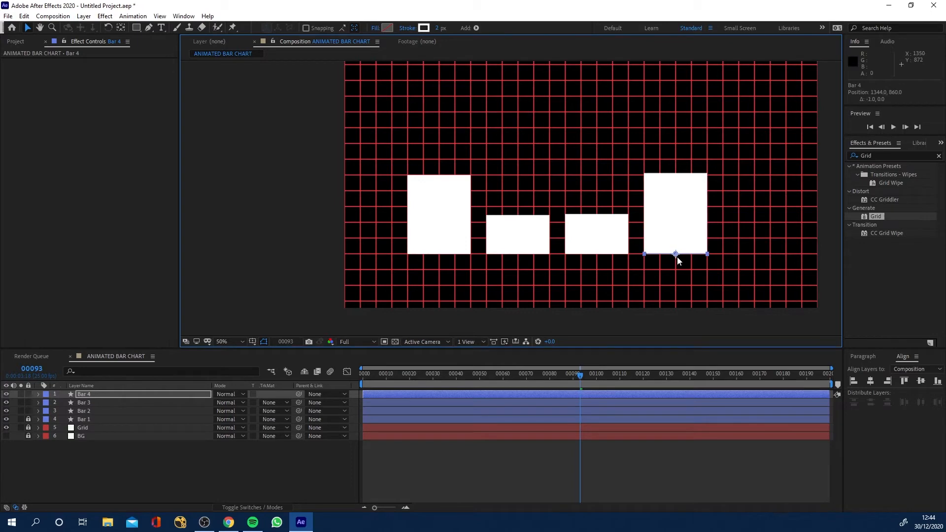
click(106, 430)
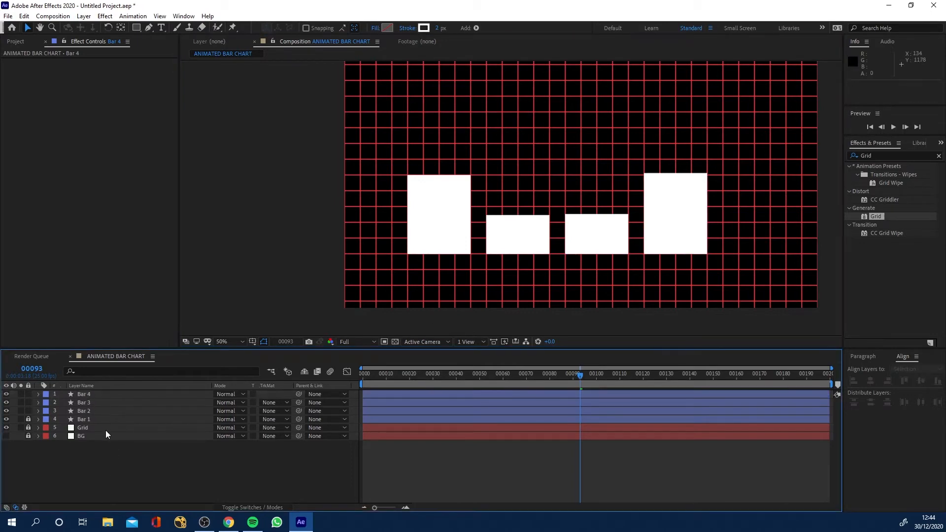
Duplicate Bar 4 and move the copy 320 px to the right along the baseline, to position 1664, 860.
click(103, 393)
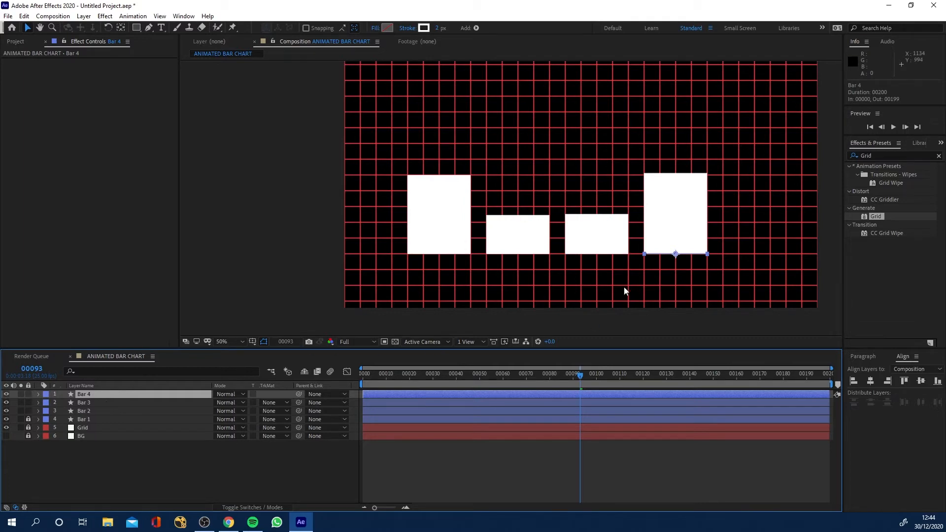
drag(607, 285, 530, 287)
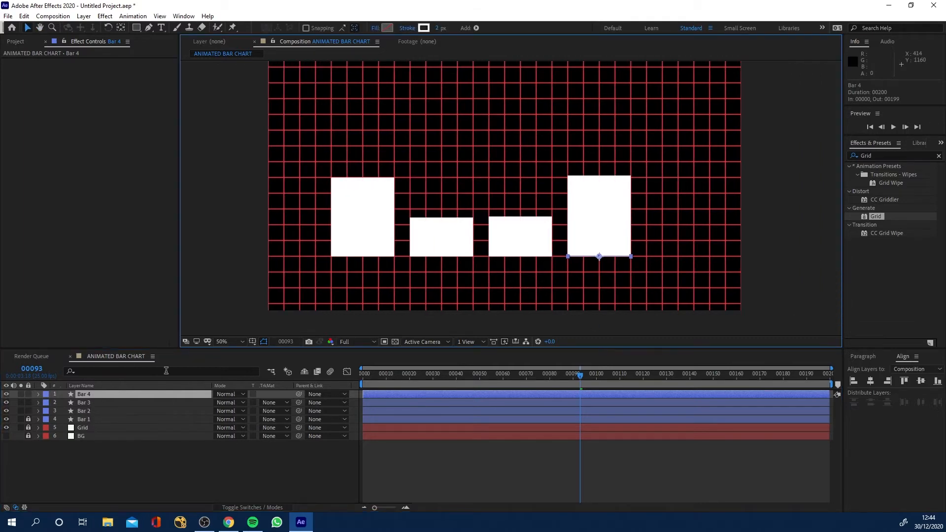
key(ctrl+d)
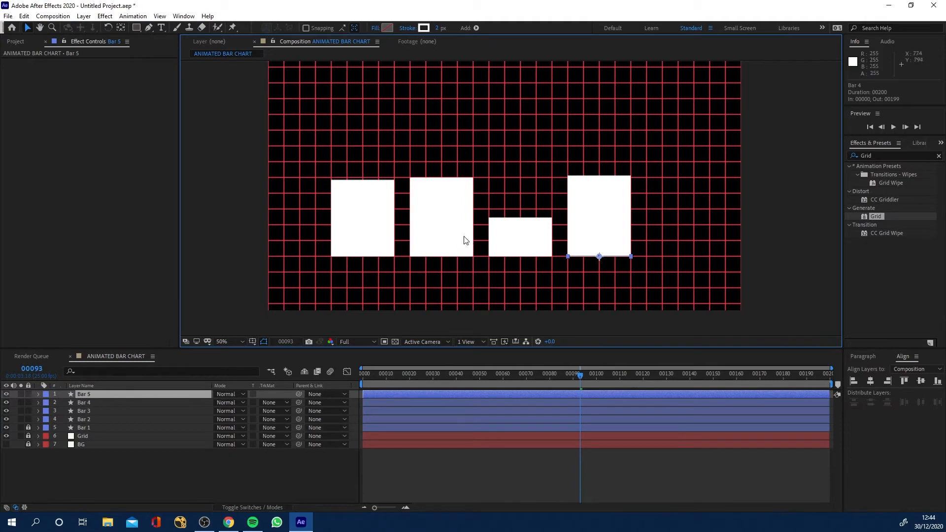
drag(598, 256, 676, 256)
Play back the five-bar animation from the first frame and unlock the Bar 1 layer.
drag(380, 374, 353, 385)
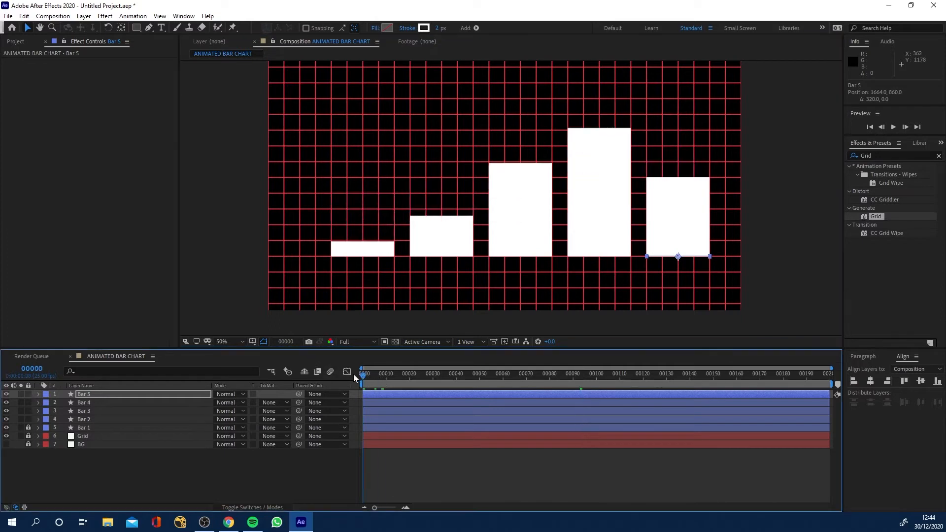
key(space)
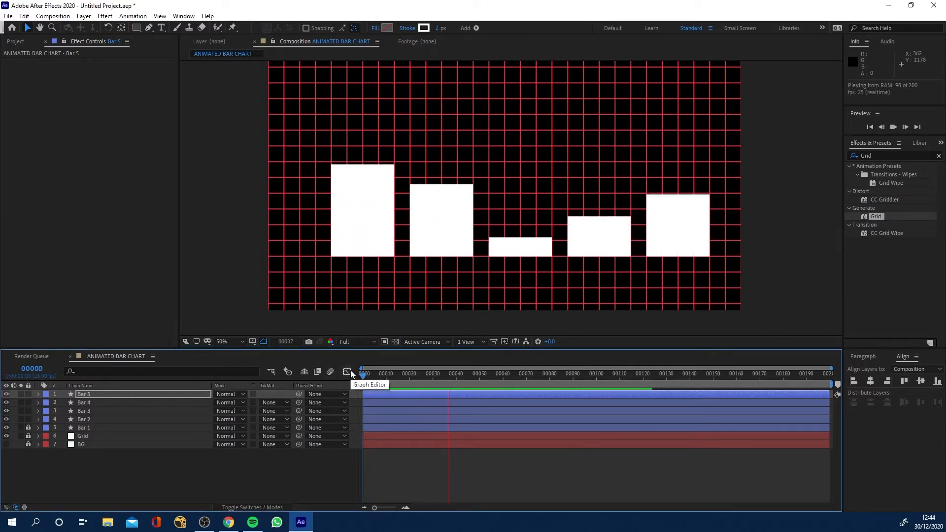
key(space)
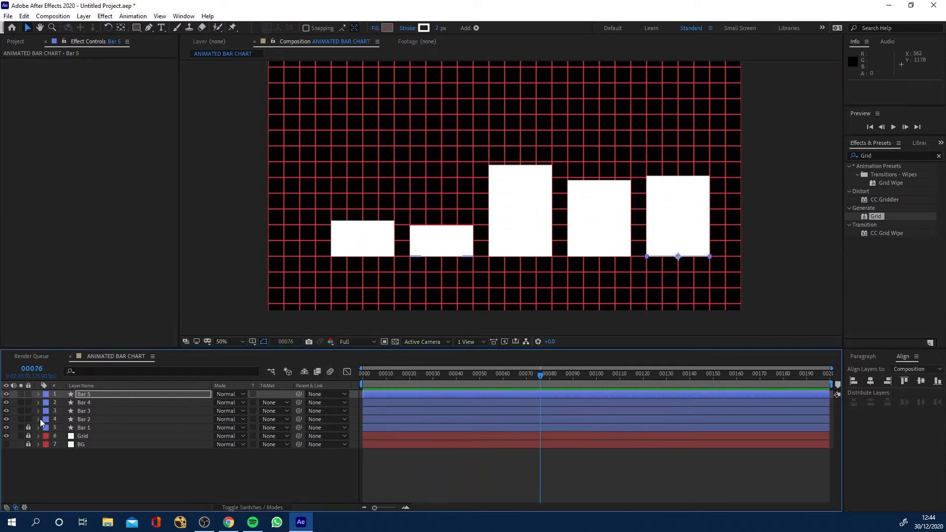
click(28, 427)
click(41, 427)
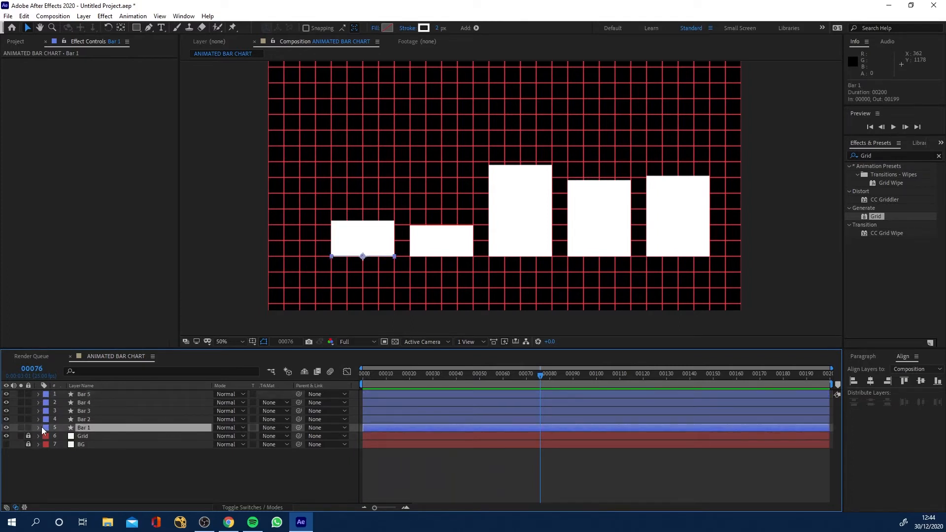
Change the Repeater Copies expression of Bar 5 to wiggle(5,120) and play back the animation.
click(38, 395)
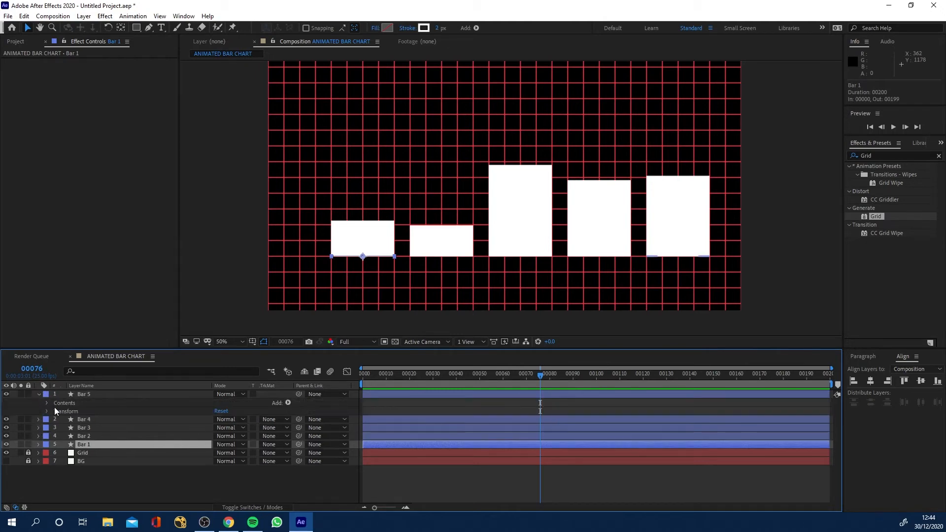
click(47, 403)
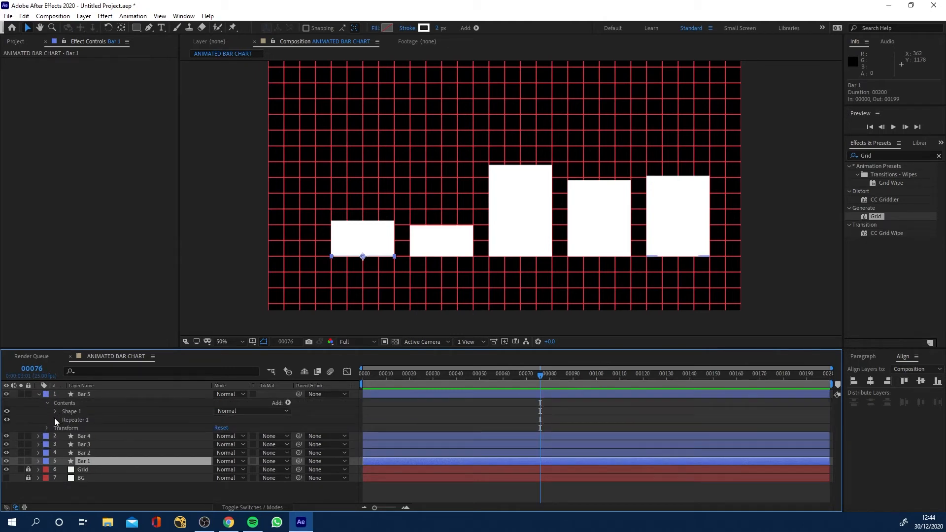
click(54, 419)
click(63, 428)
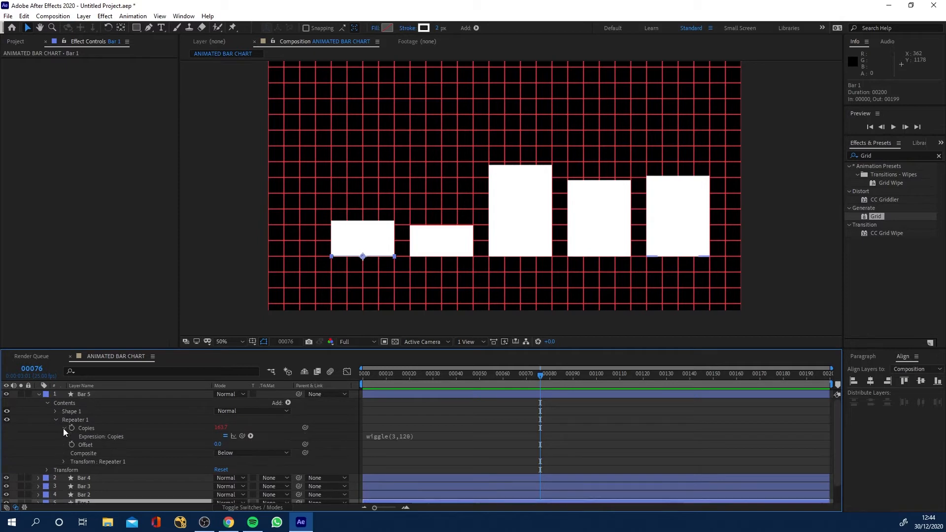
click(395, 437)
key(ctrl+c)
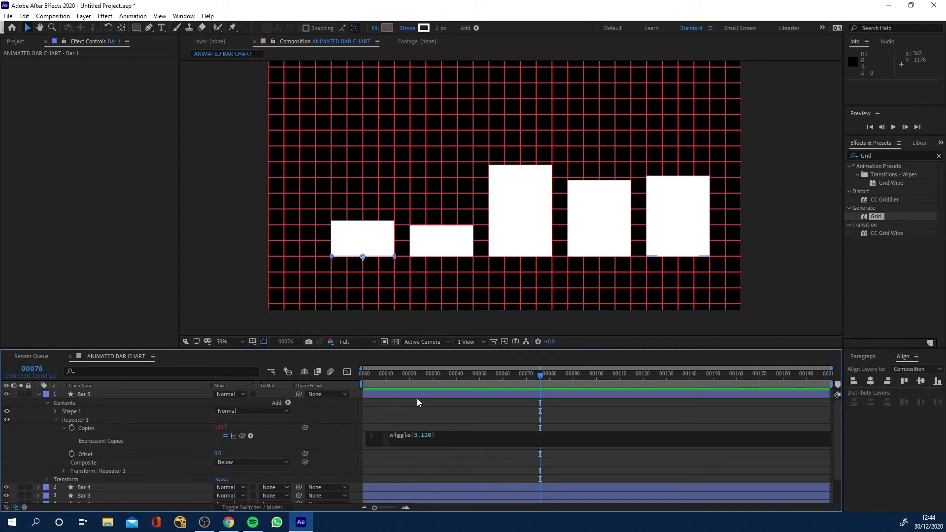
text(5)
click(267, 324)
key(space)
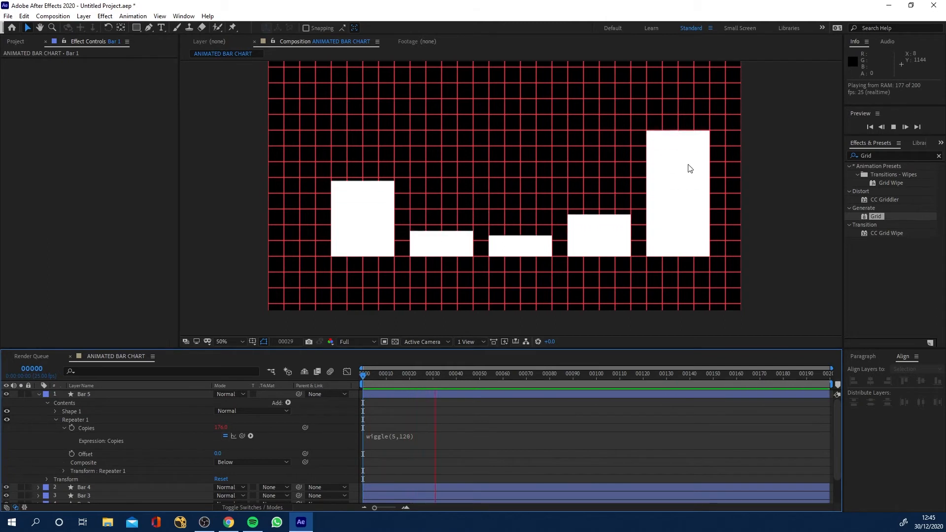
Change the Repeater Copies expression of Bar 5 to wiggle(5,150) and play back the animation from the first frame.
key(space)
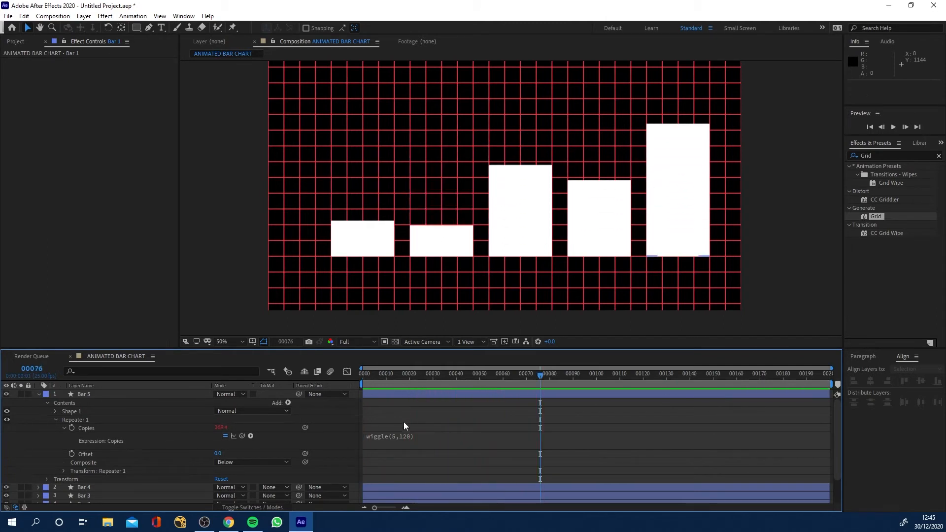
click(401, 437)
click(427, 436)
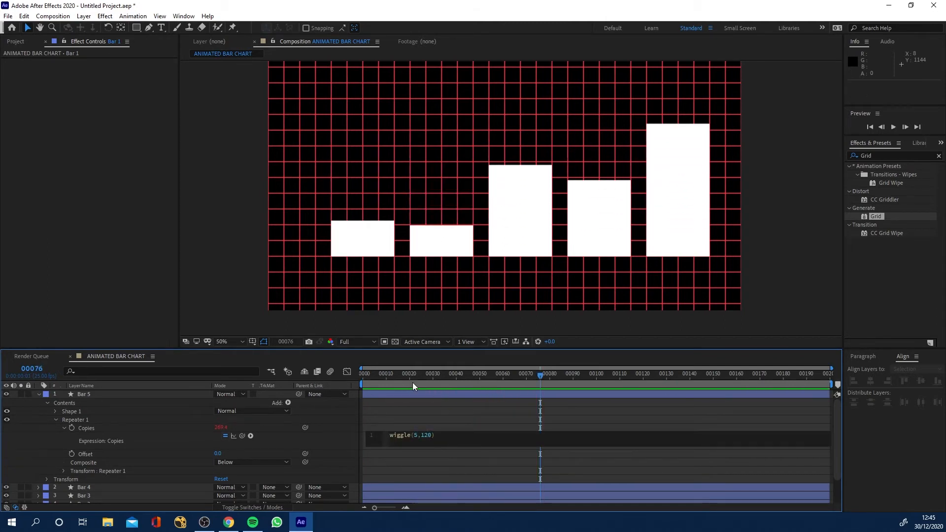
key(BackSpace)
text(5)
click(302, 328)
drag(410, 375, 353, 383)
key(space)
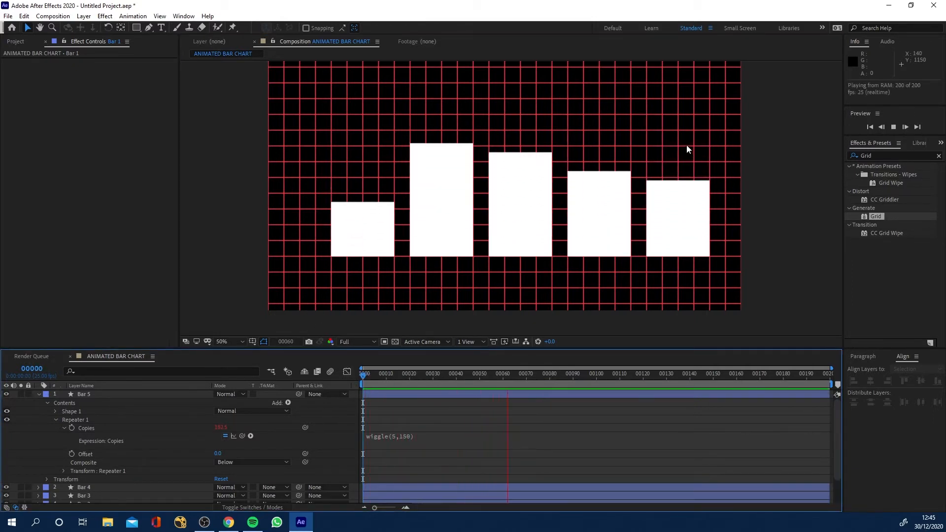
key(space)
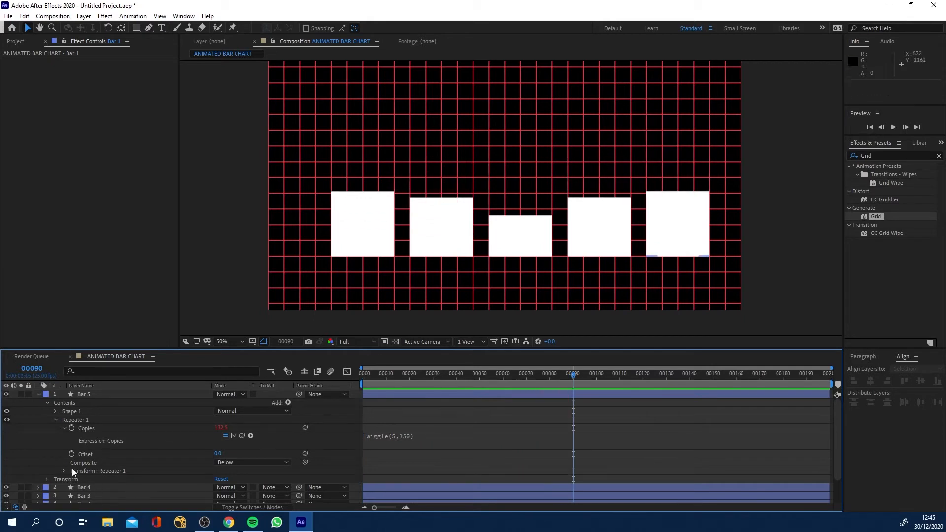
Collapse Bar 5 and change the Repeater Copies expression of Bar 3 to wiggle(1,120).
click(38, 395)
click(84, 402)
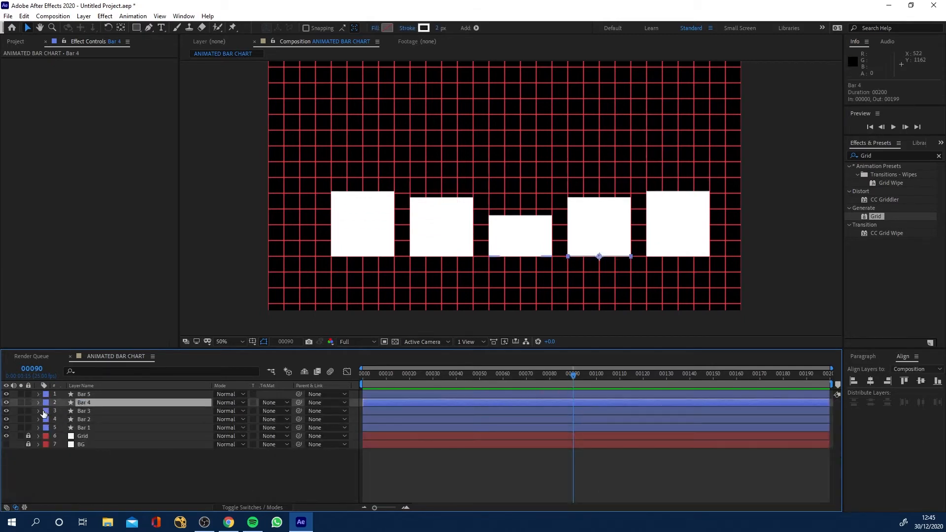
click(40, 411)
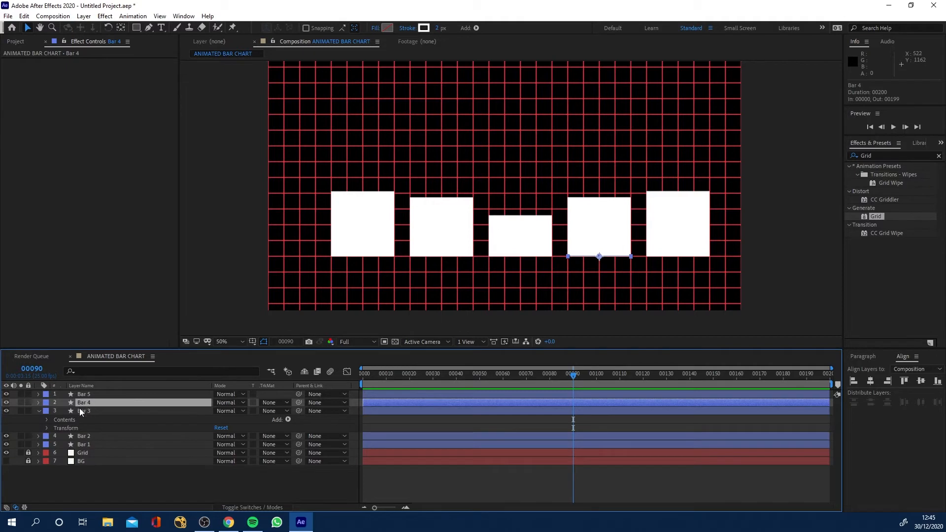
click(47, 419)
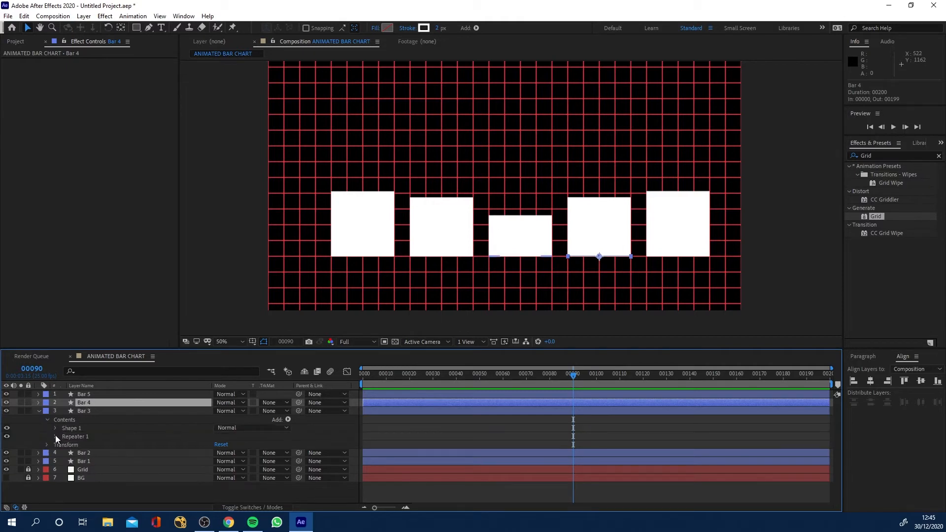
click(55, 436)
alt+click(71, 445)
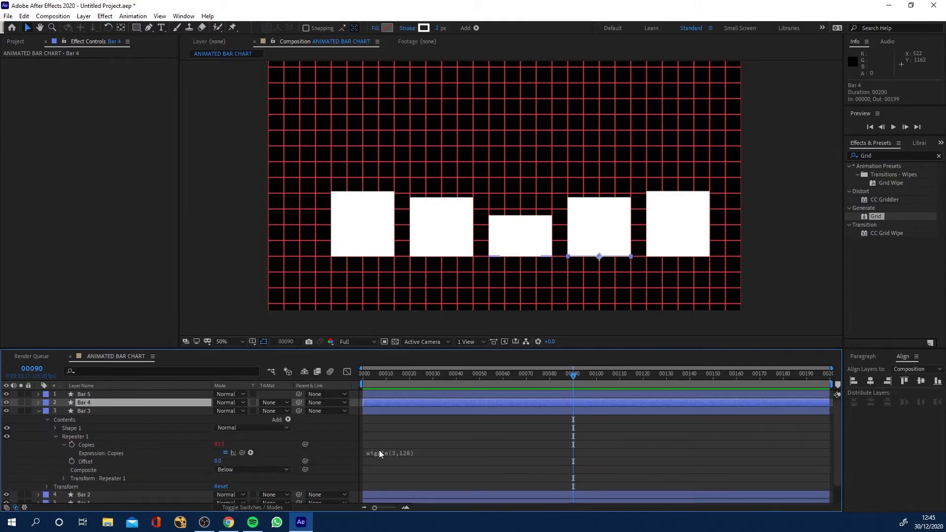
key(ctrl+v)
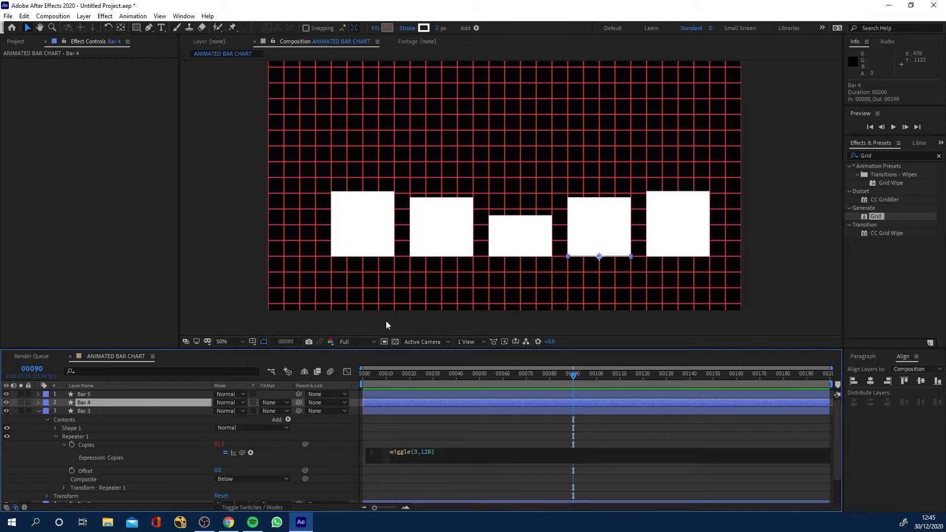
key(Left)
key(Left)
key(Left)
key(Left)
key(Left)
key(BackSpace)
text(1)
Change the Repeater Copies expression of Bar 4 to wiggle(1,120) and play back the animation from the first frame.
click(38, 403)
click(47, 412)
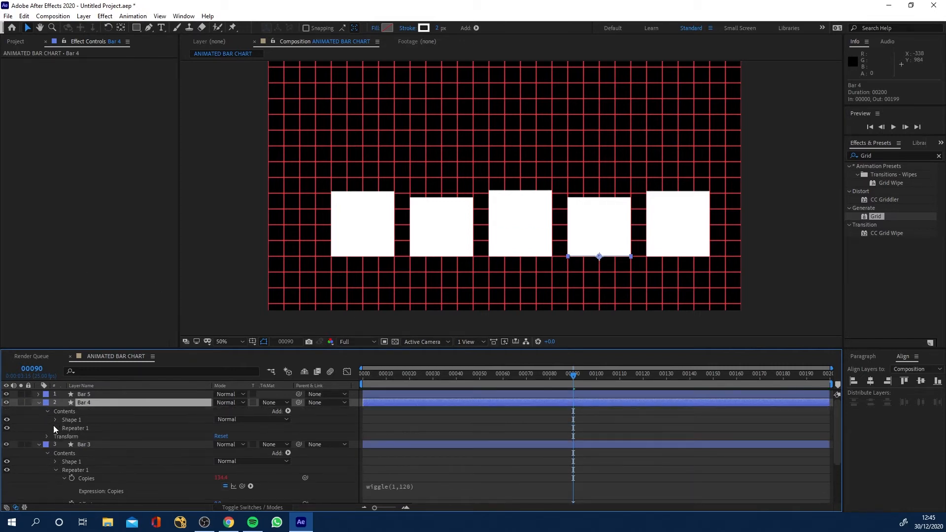
click(55, 429)
click(63, 436)
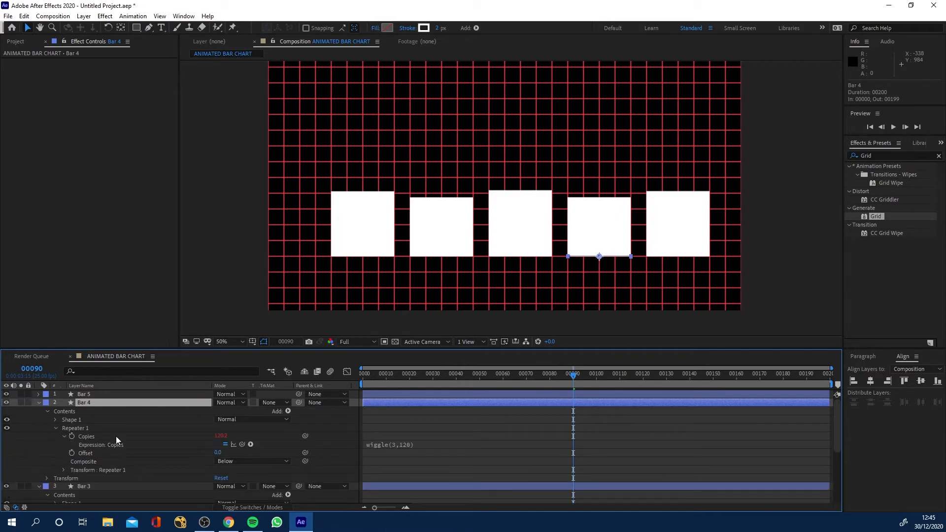
click(397, 443)
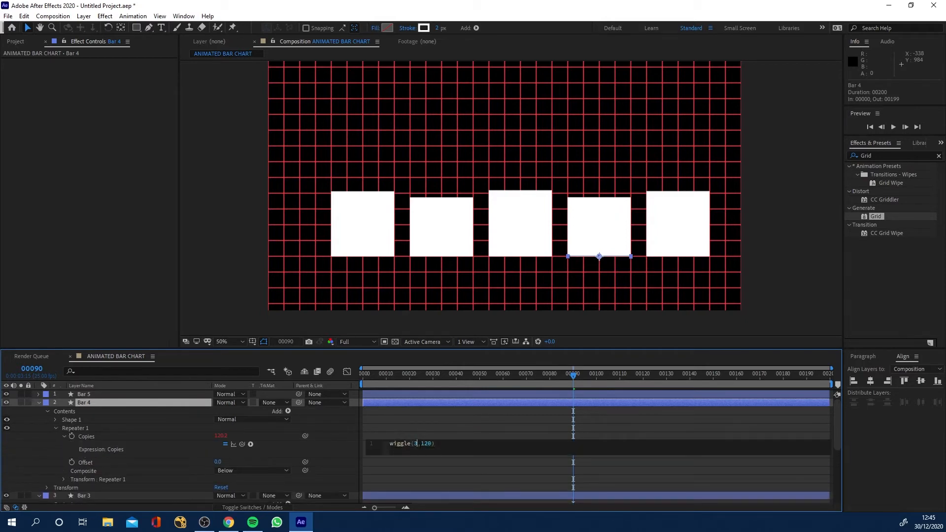
click(39, 402)
click(38, 411)
click(270, 334)
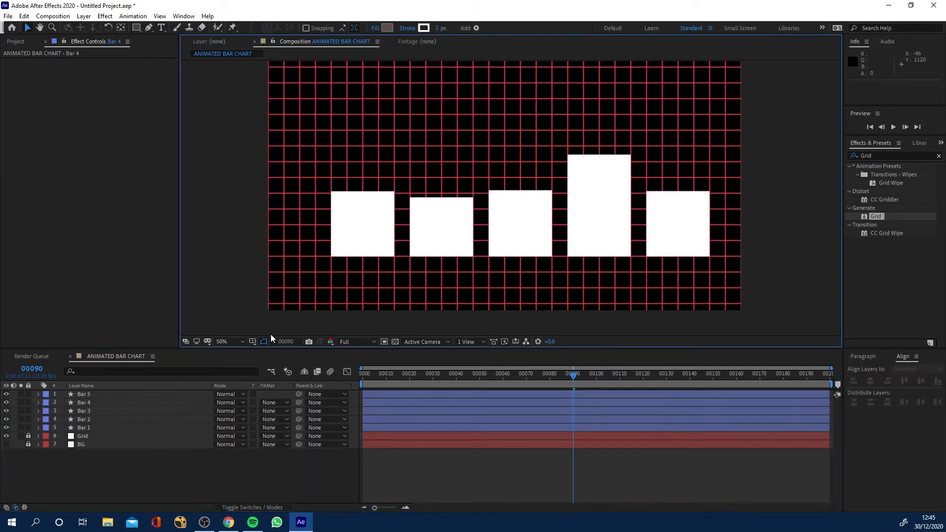
drag(386, 373, 330, 378)
key(space)
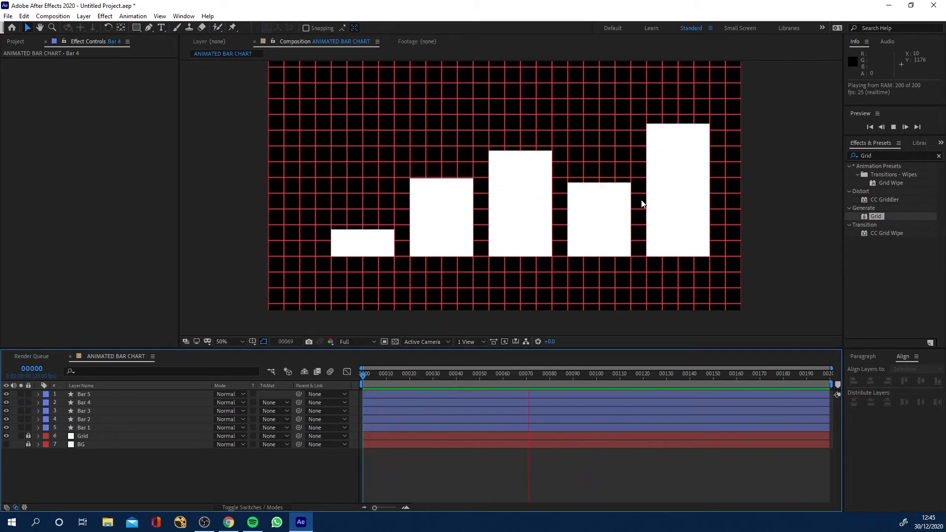
key(space)
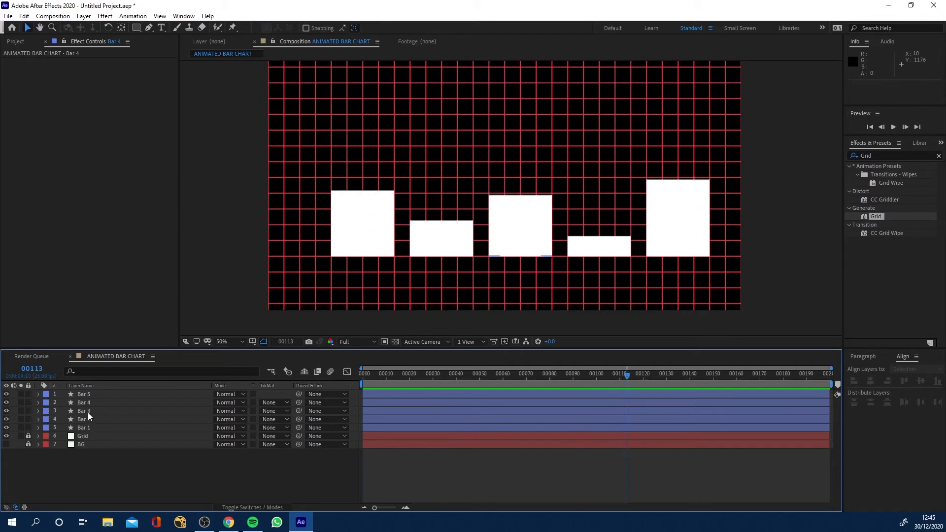
Set the Repeater Copies expression of Bar 4 to wiggle(2,120) and collapse the layer.
click(82, 403)
click(37, 403)
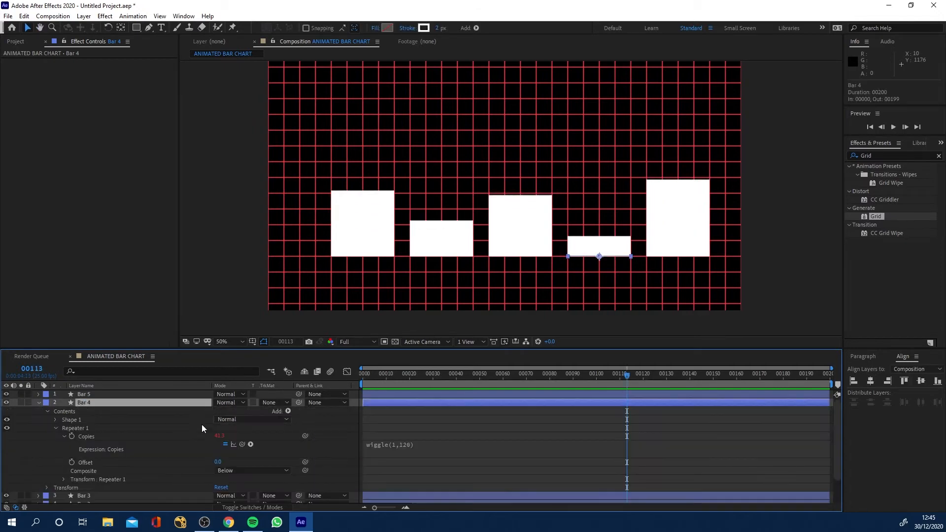
click(397, 445)
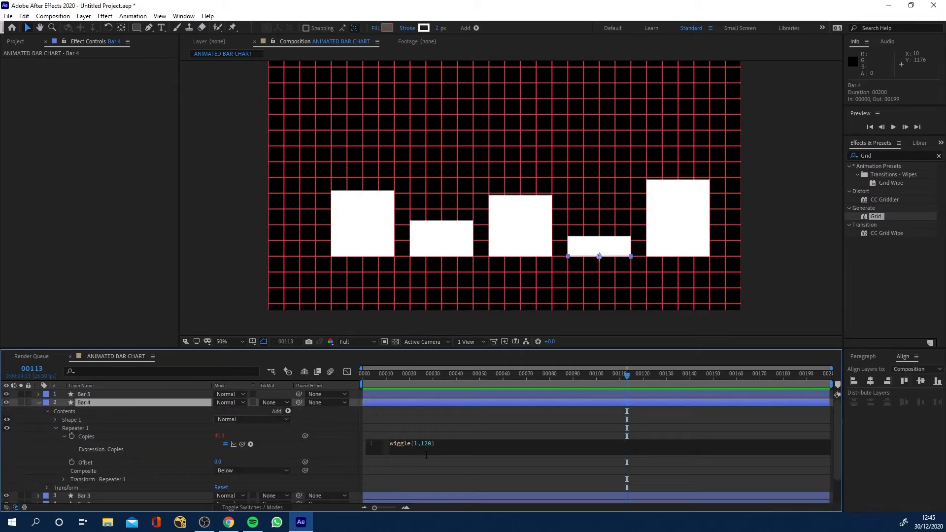
key(BackSpace)
text(2)
key(KP_Enter)
click(38, 404)
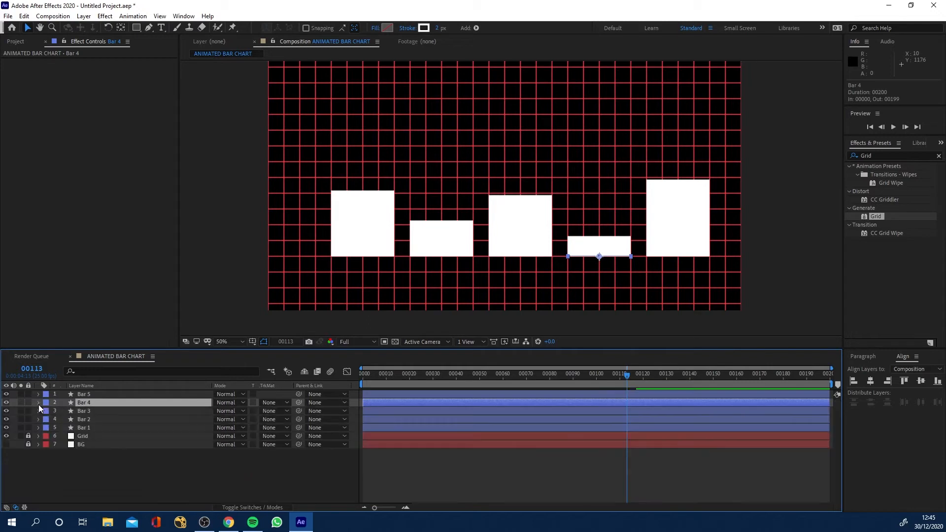
Set the Repeater Copies expression of Bar 3 to wiggle(2,120) and play back the animation from the first frame.
click(39, 411)
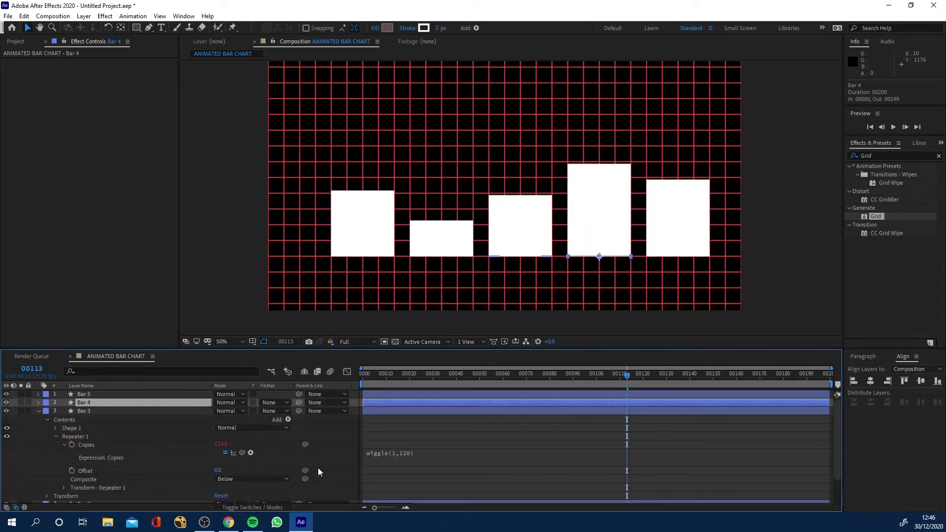
click(393, 454)
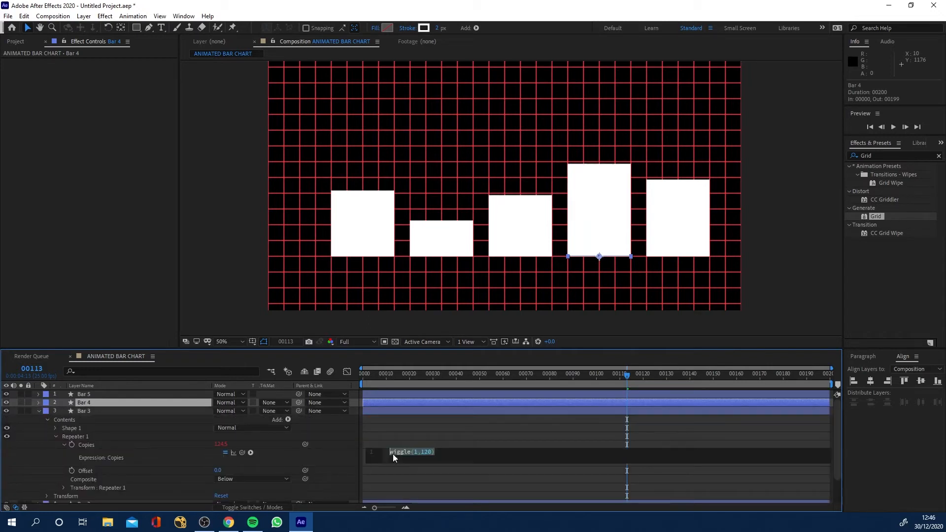
click(418, 452)
key(BackSpace)
text(2)
click(39, 411)
drag(370, 377, 351, 376)
key(space)
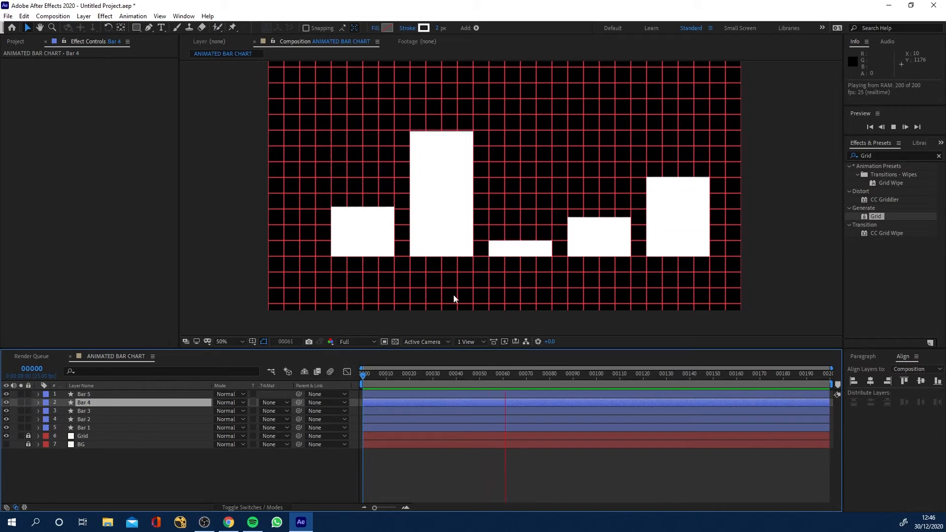
key(space)
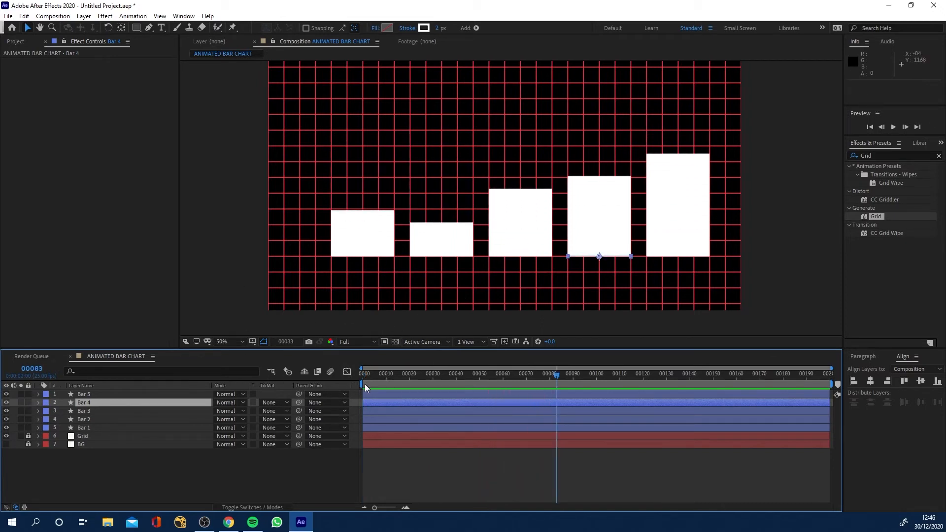
mouse_move(334, 235)
mouse_down()
mouse_move(325, 250)
mouse_move(327, 243)
mouse_up()
scroll(335, 239, down, 1)
drag(433, 230, 408, 243)
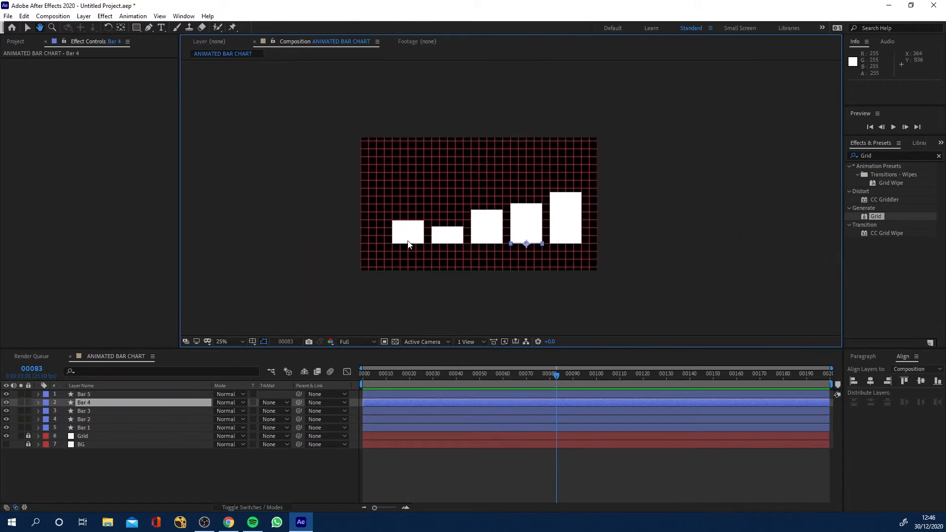
scroll(383, 263, up, 1)
drag(306, 289, 378, 270)
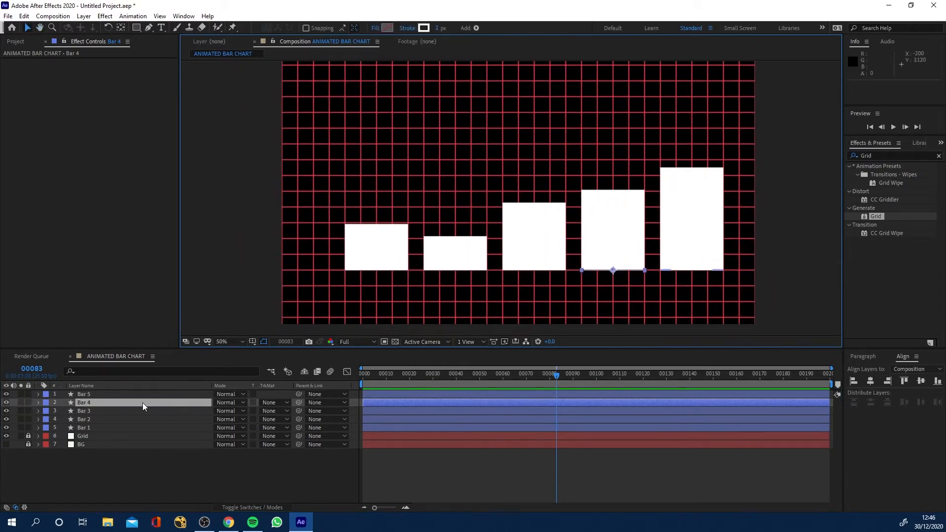
Pre-compose the layers Bar 1 to Bar 5 into a new composition named "Abimated bars" and make the BG layer visible.
click(87, 428)
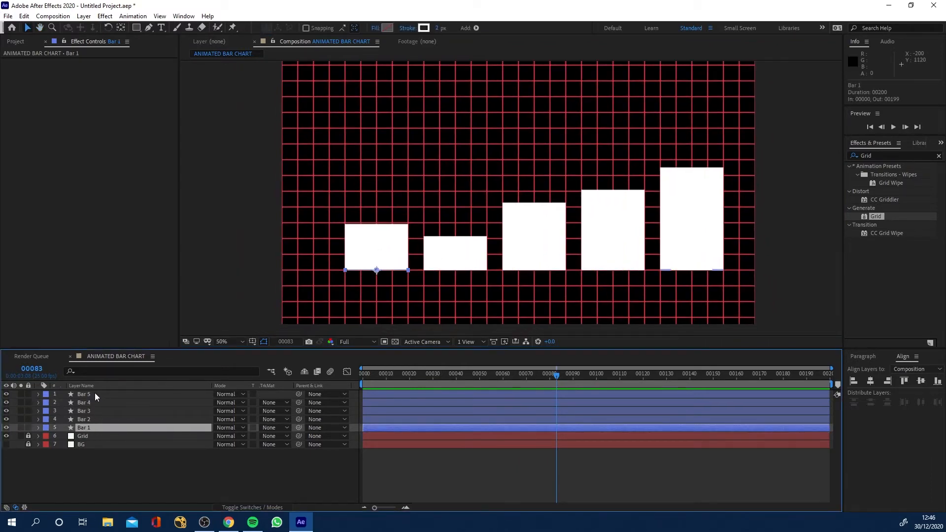
shift+click(95, 394)
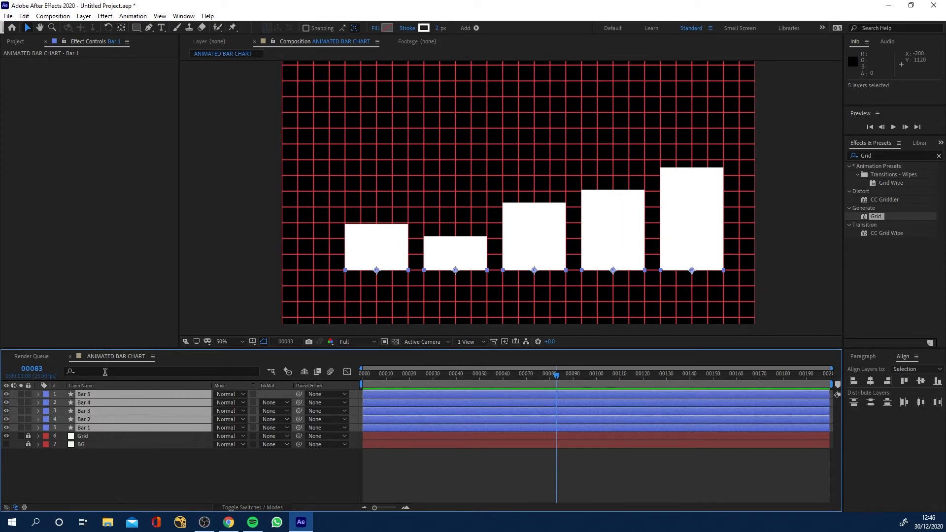
key(ctrl+shift+c)
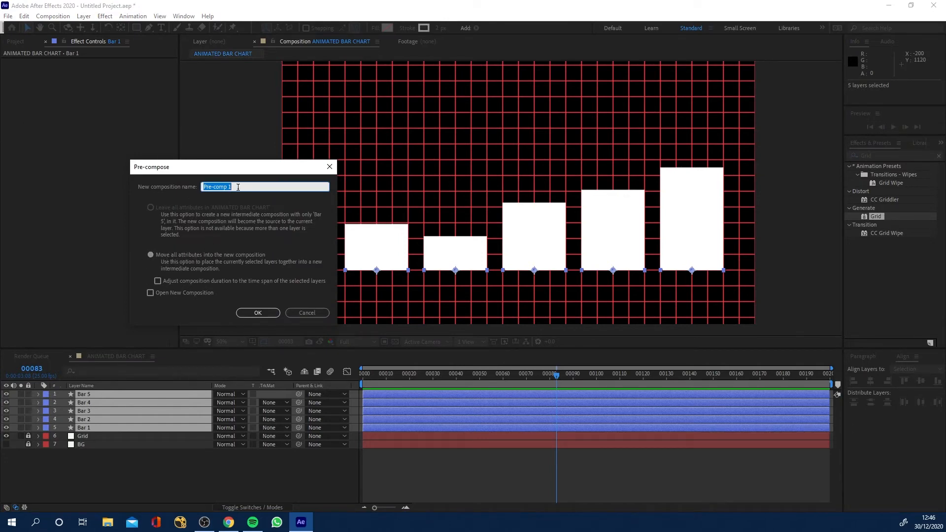
text(Abimated bars)
click(257, 314)
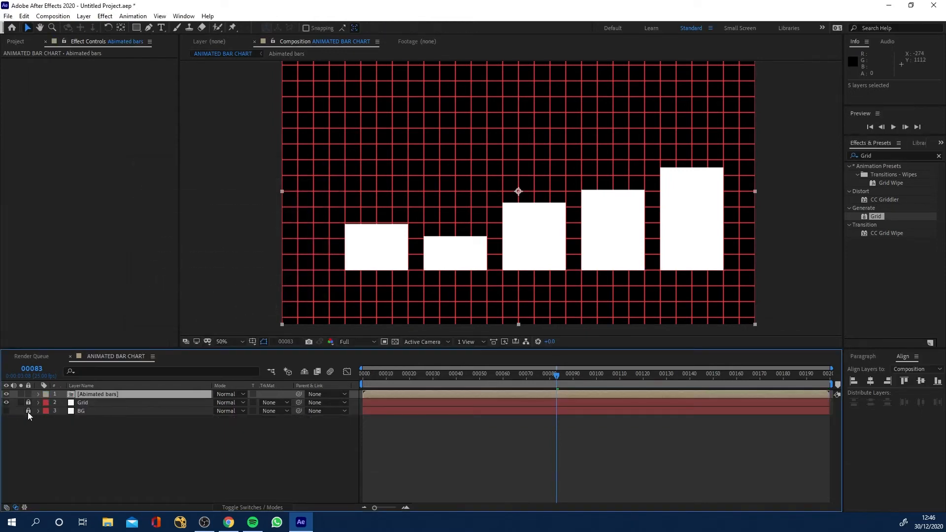
click(14, 414)
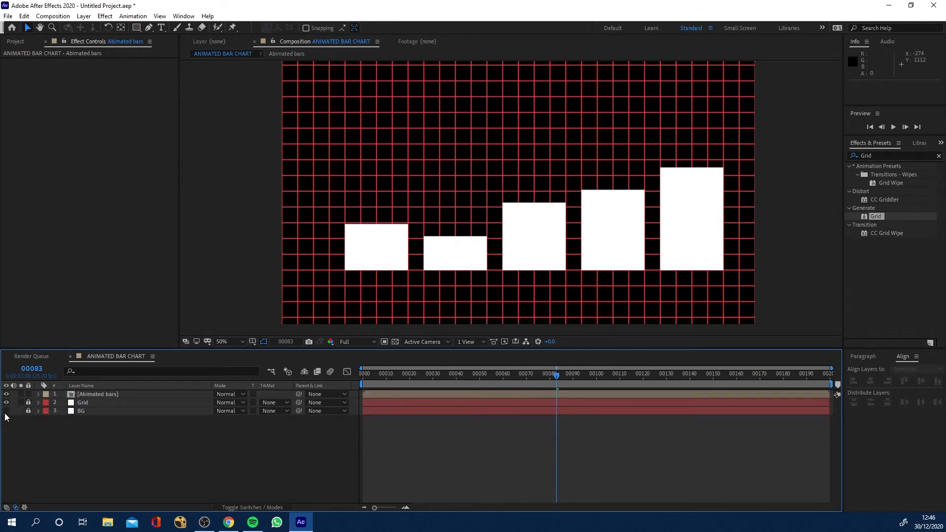
click(6, 412)
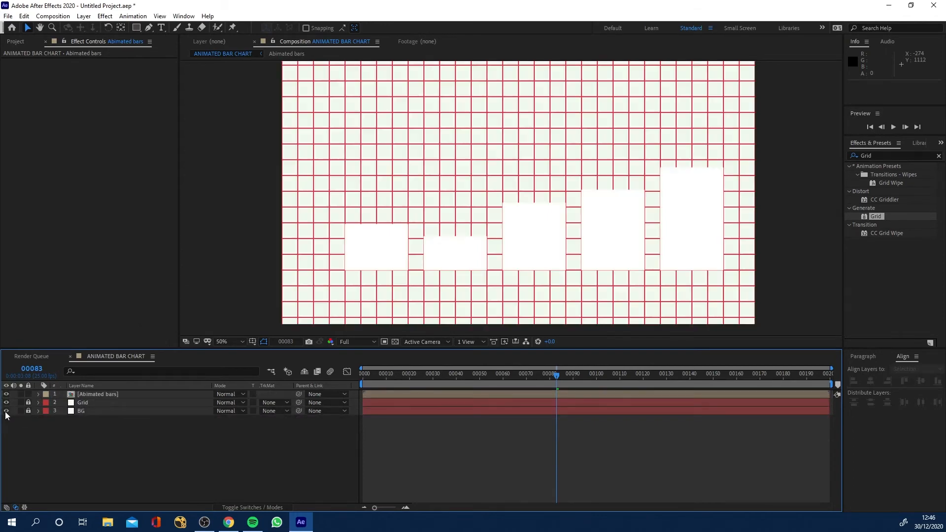
Correct the spelling of the pre-composed layer's name to "Animated bars".
click(96, 395)
right_click(94, 393)
click(125, 375)
click(90, 396)
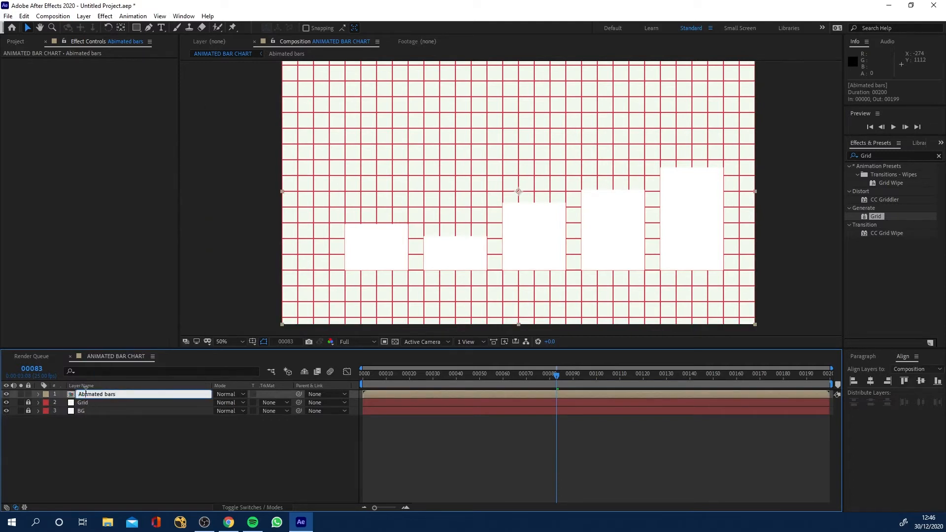
key(BackSpace)
text(n)
click(132, 454)
Open the Animated bars composition and reveal the Stroke 1 properties of the Bar 1 layer.
double_click(84, 396)
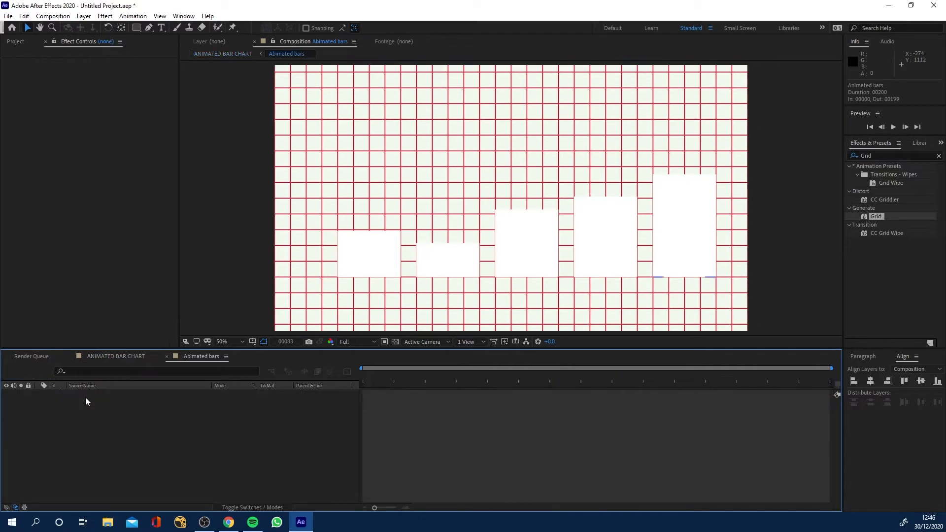
click(39, 428)
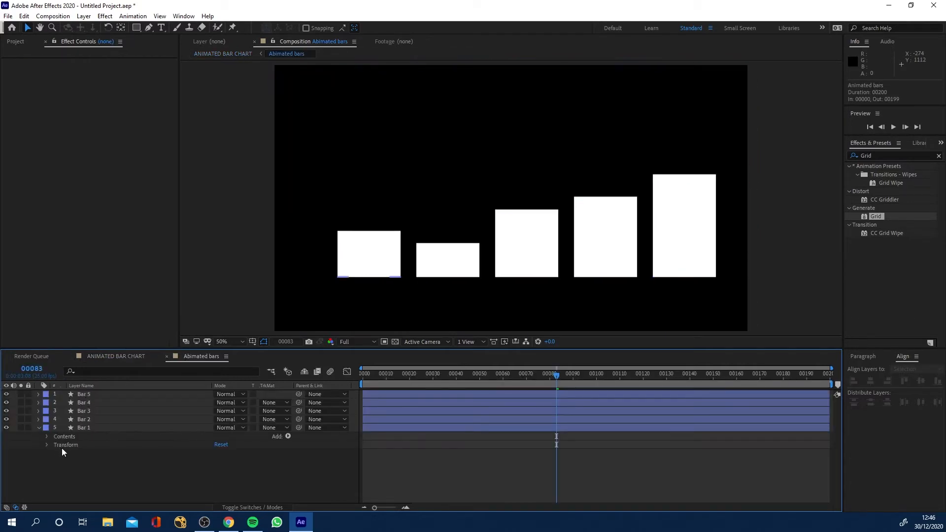
click(46, 437)
click(55, 444)
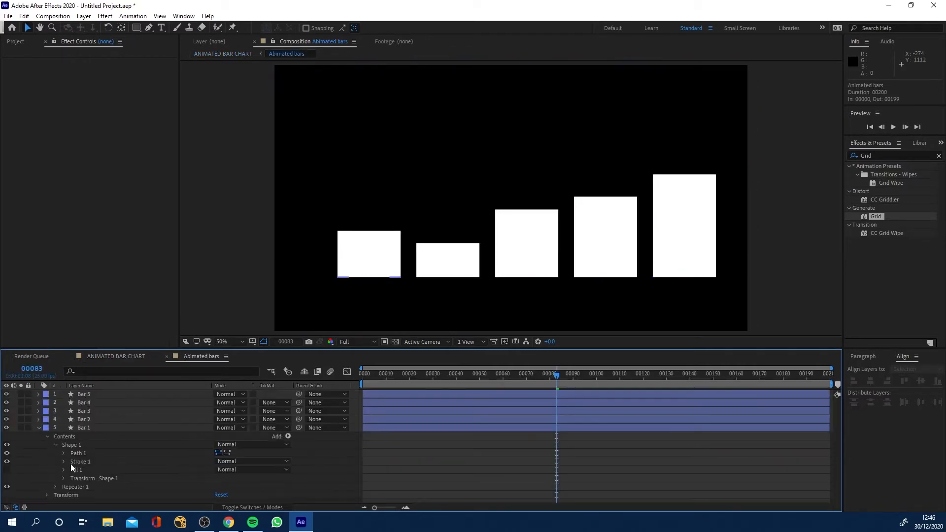
click(64, 461)
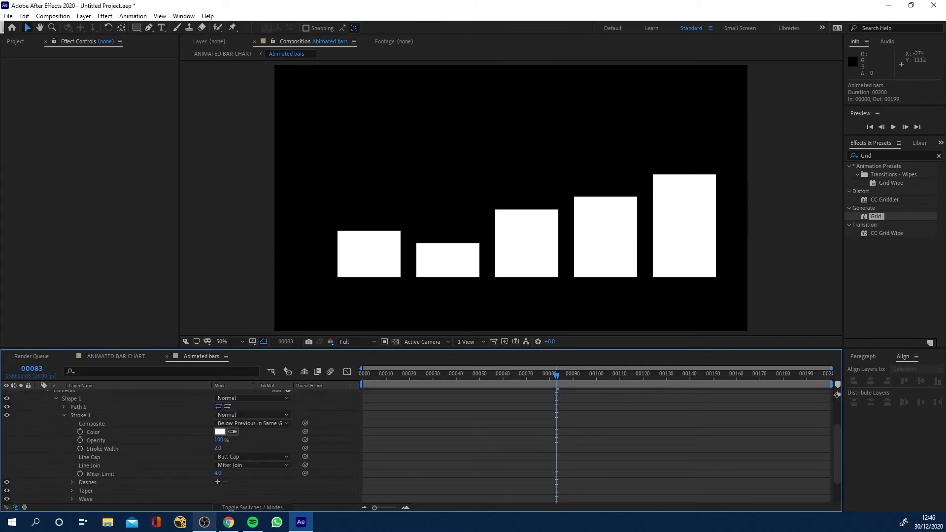
Copy the blue 457B9D from the Coolors trending palettes in the browser, set it as Bar 1's stroke color and collapse the layer.
click(228, 522)
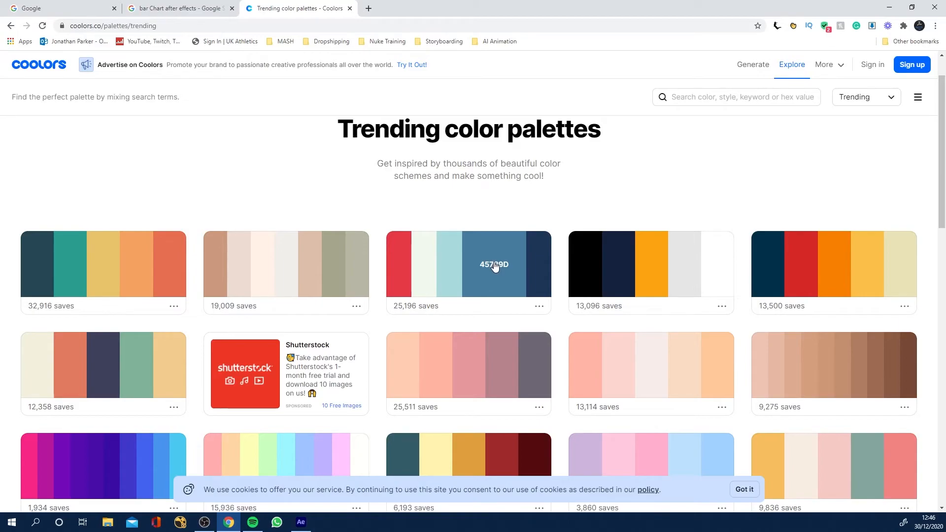
click(229, 523)
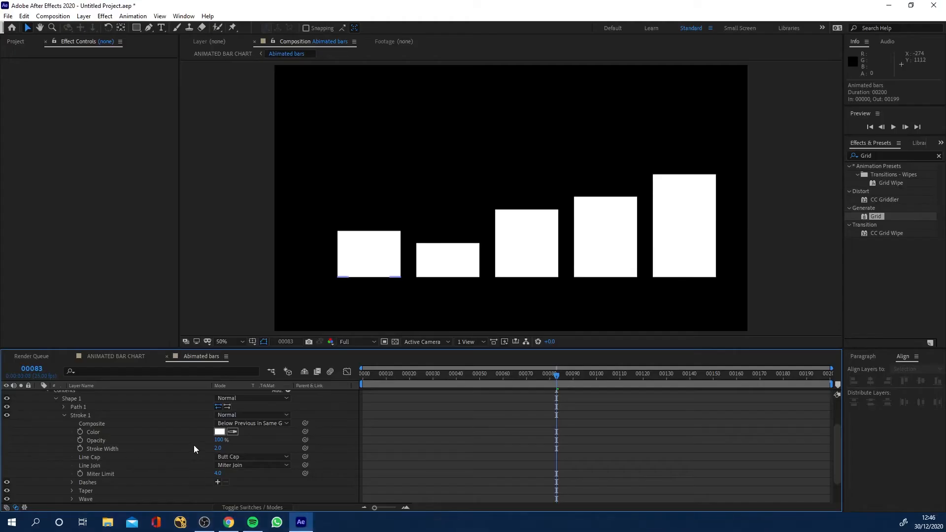
click(219, 432)
key(ctrl+v)
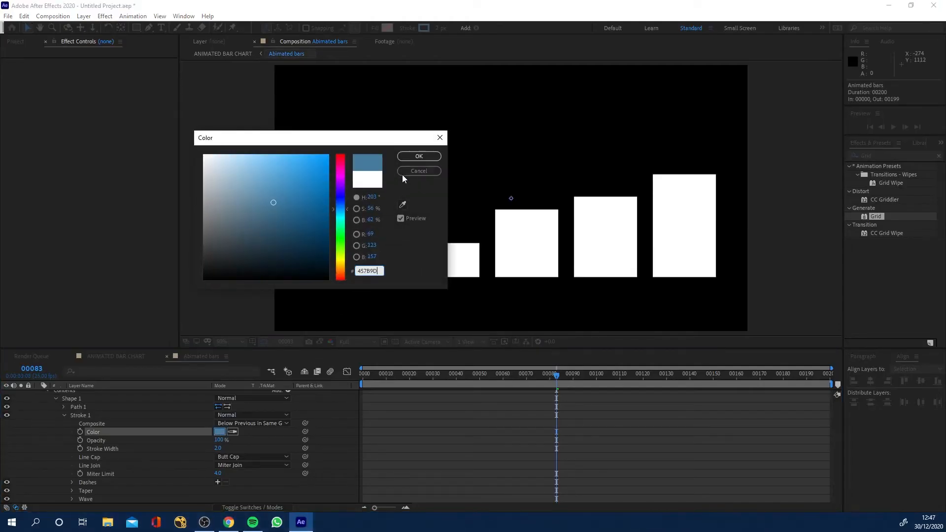
click(416, 156)
click(64, 415)
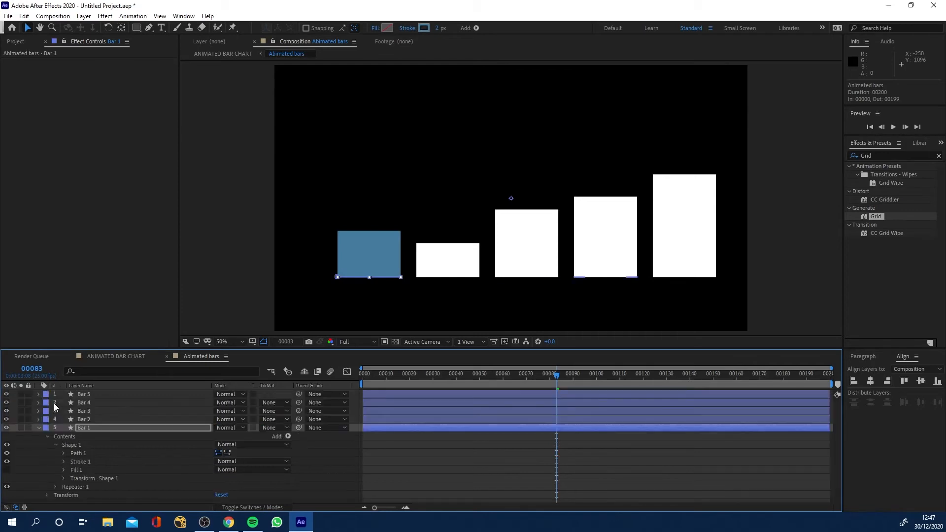
click(39, 428)
Set the stroke color of Bar 2 to the copied blue 457B9D and collapse the layer.
click(38, 419)
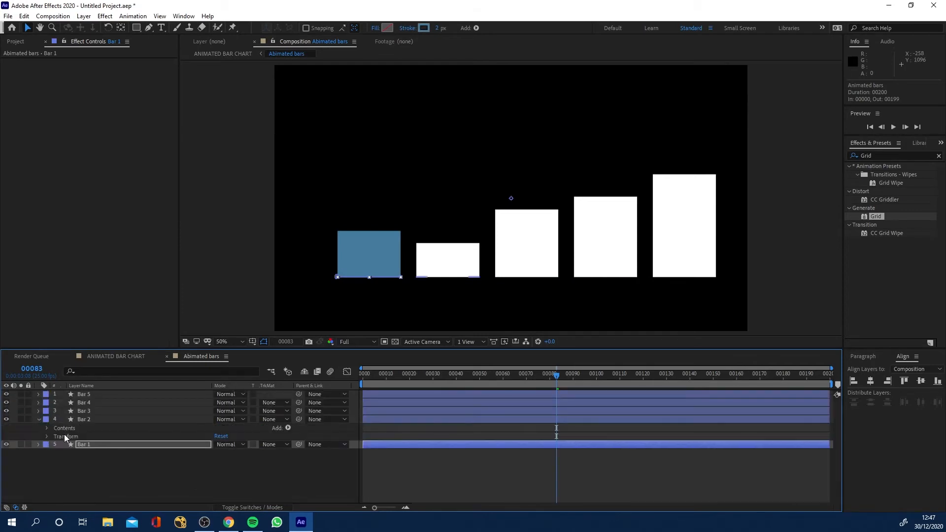
click(47, 428)
click(56, 437)
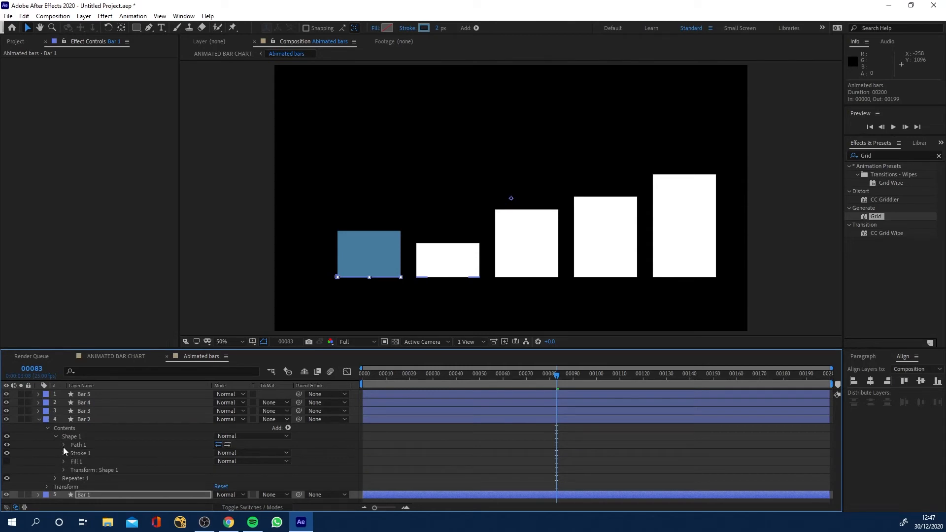
click(63, 453)
click(219, 431)
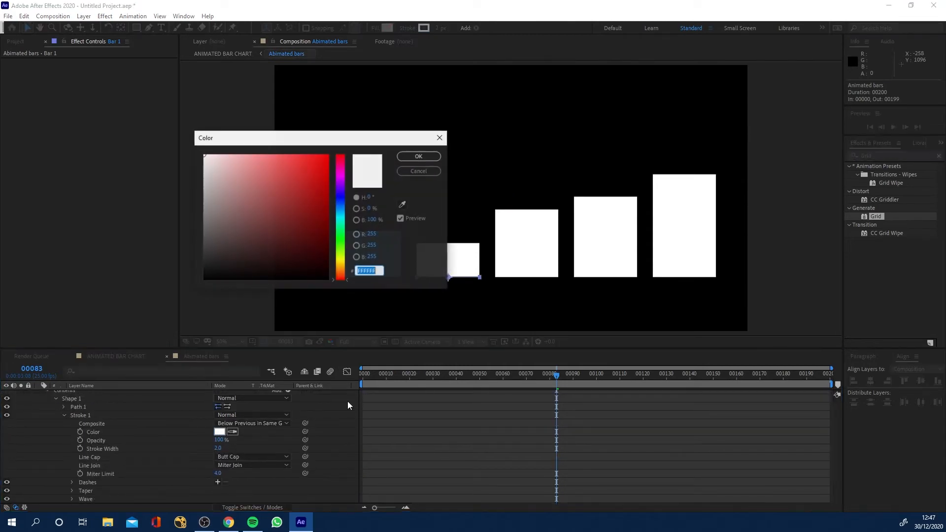
key(ctrl+v)
click(419, 156)
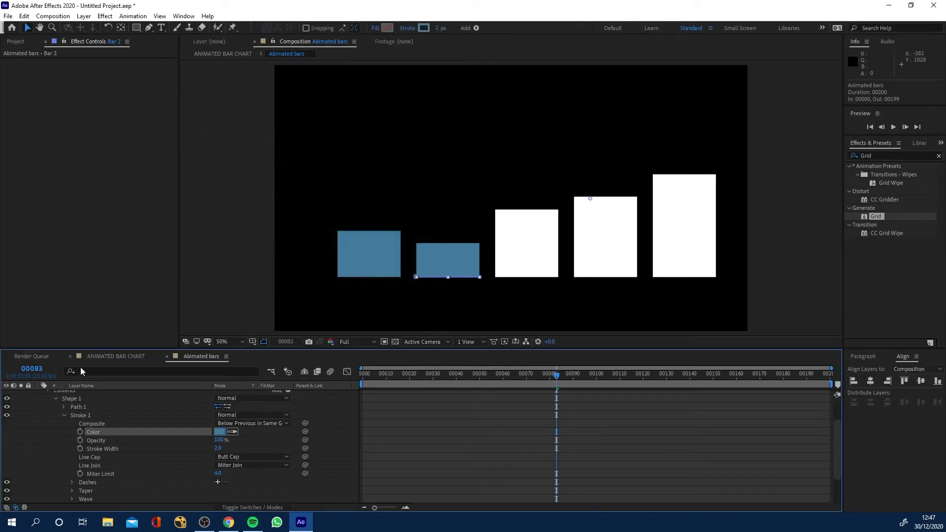
click(64, 415)
click(38, 419)
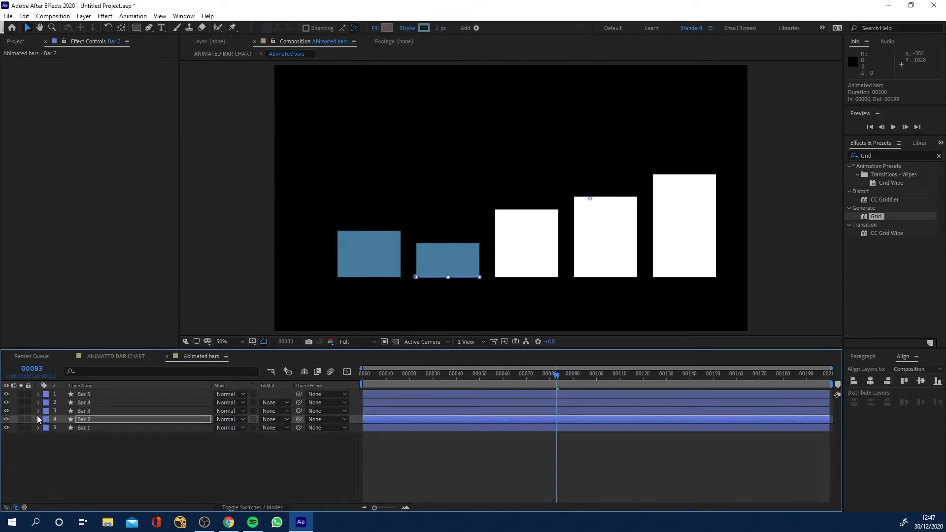
Set the stroke color of Bar 3 to 457B9D and collapse its properties.
click(38, 411)
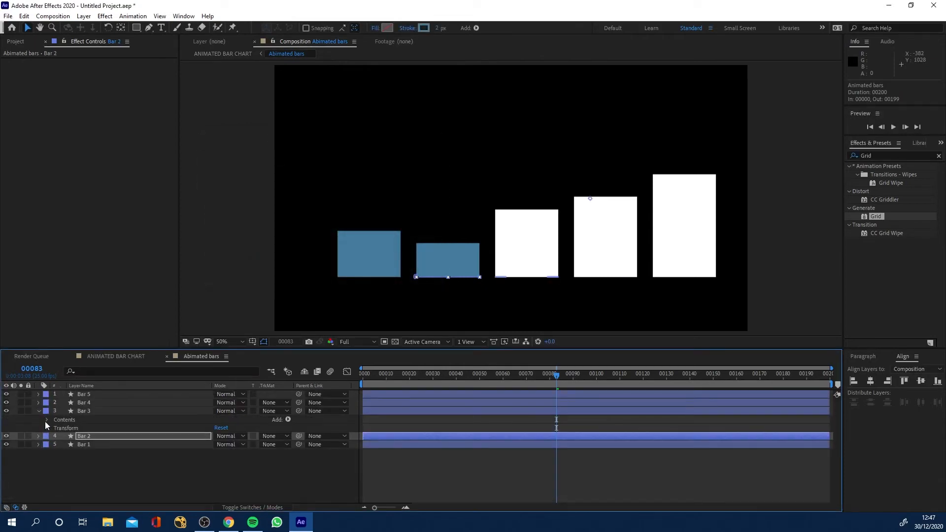
click(46, 419)
click(55, 428)
click(63, 445)
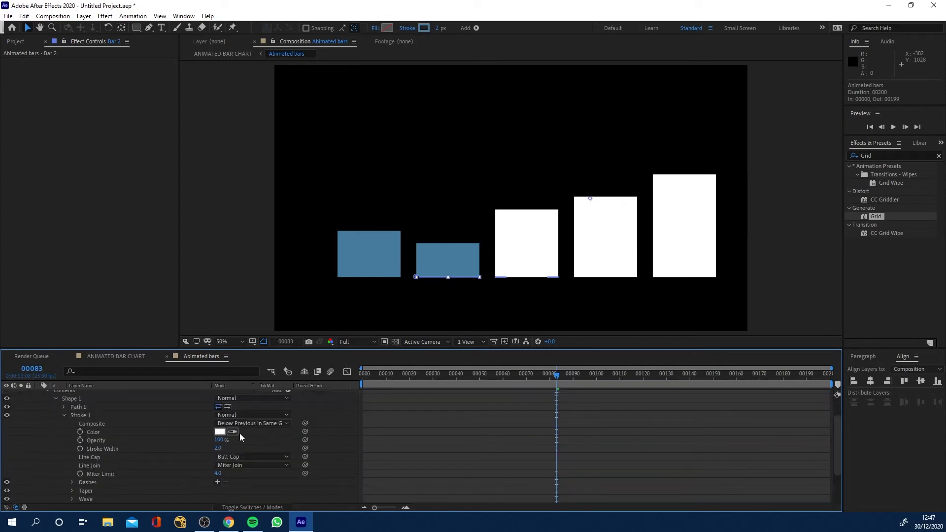
click(220, 432)
key(ctrl+v)
key(Return)
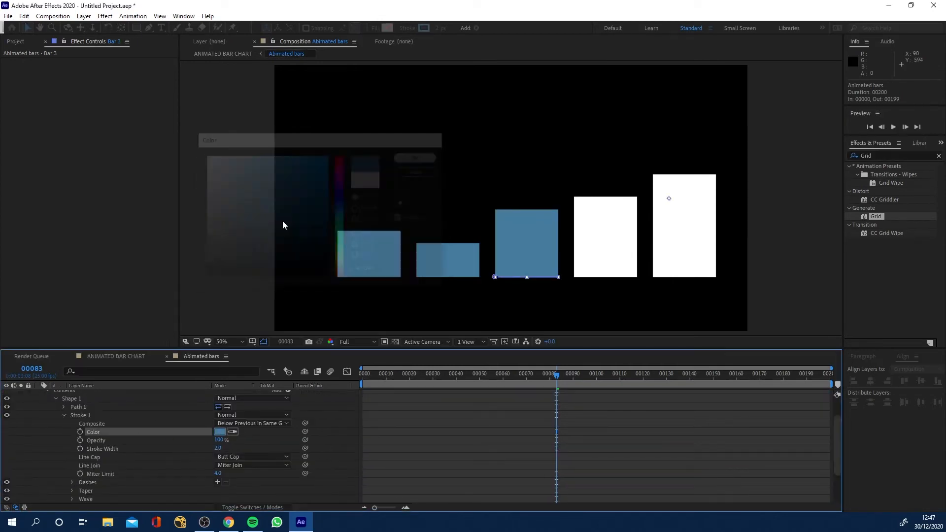
scroll(51, 410, up, 2)
click(39, 411)
Change Bar 4's Stroke 1 color to 457B9D and collapse the layer.
click(38, 403)
click(47, 419)
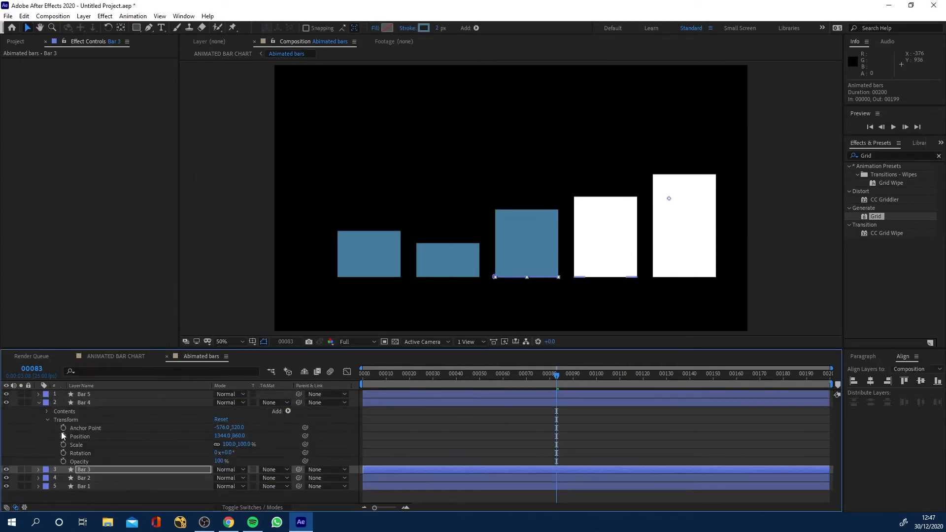
click(46, 412)
click(46, 436)
click(54, 420)
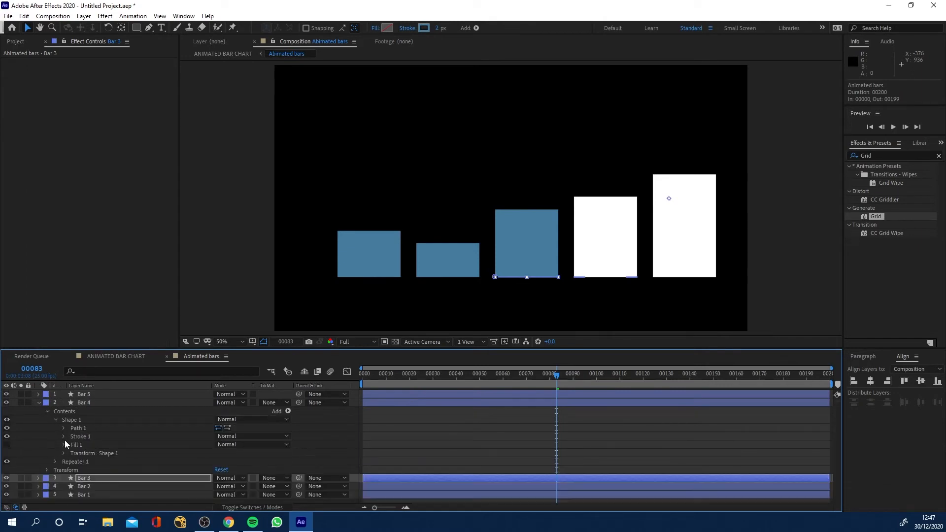
click(64, 437)
click(220, 431)
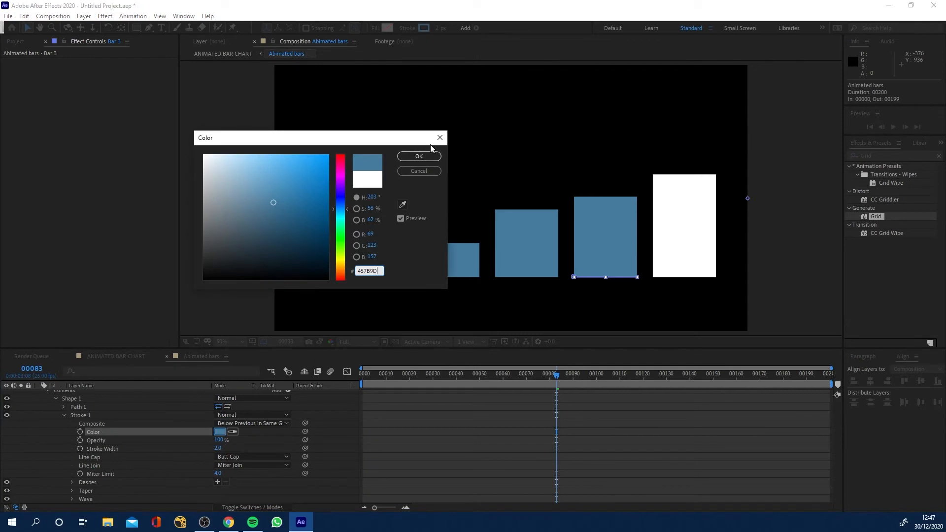
key(Return)
scroll(54, 412, up, 1)
click(39, 403)
Give Bar 5 the same 457B9D stroke color and collapse the layer.
click(38, 395)
click(48, 404)
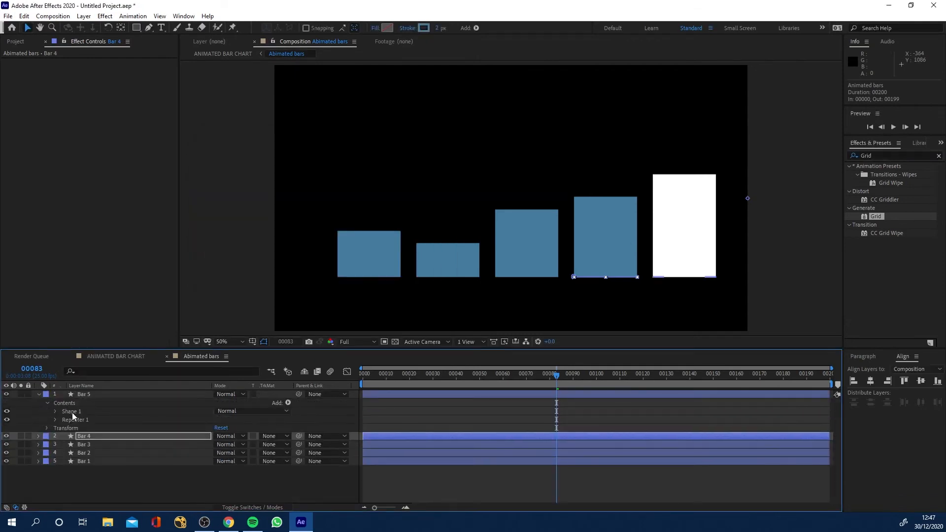
click(56, 411)
click(63, 428)
click(219, 432)
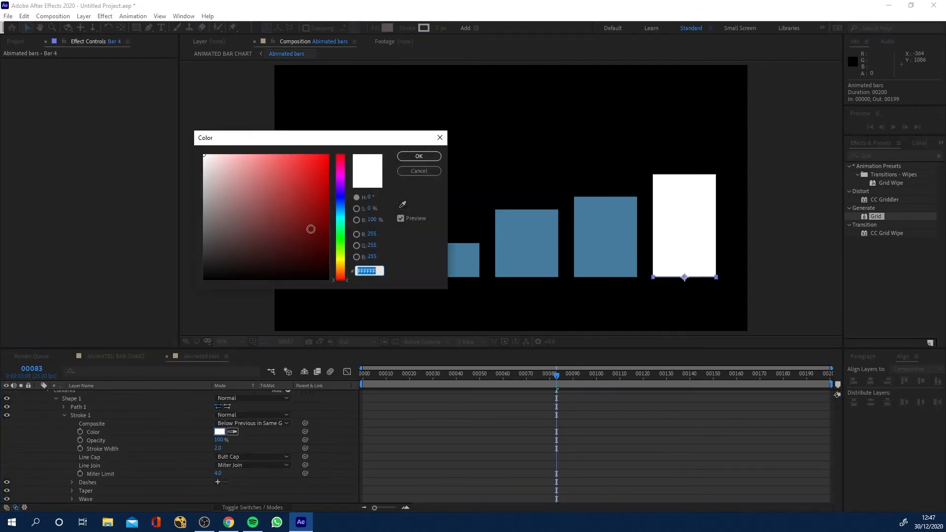
text(457B9D)
click(410, 157)
scroll(46, 402, up, 1)
click(39, 395)
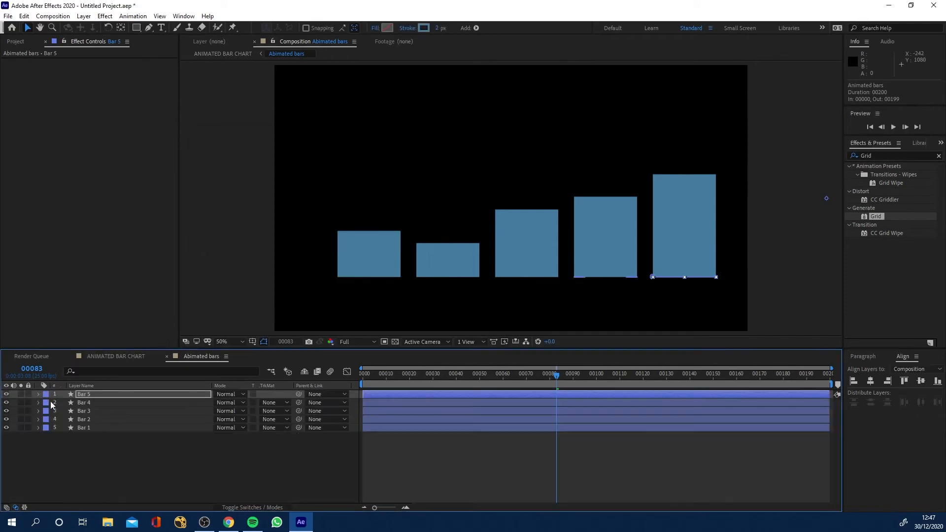
Return to the ANIMATED BAR CHART composition at frame 0 and unlock the Grid layer.
click(118, 355)
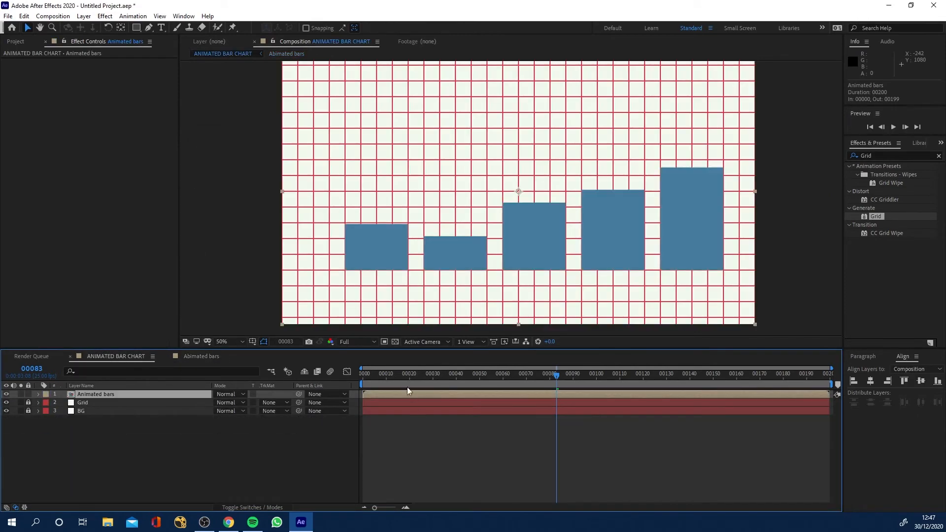
drag(374, 378, 199, 394)
click(29, 403)
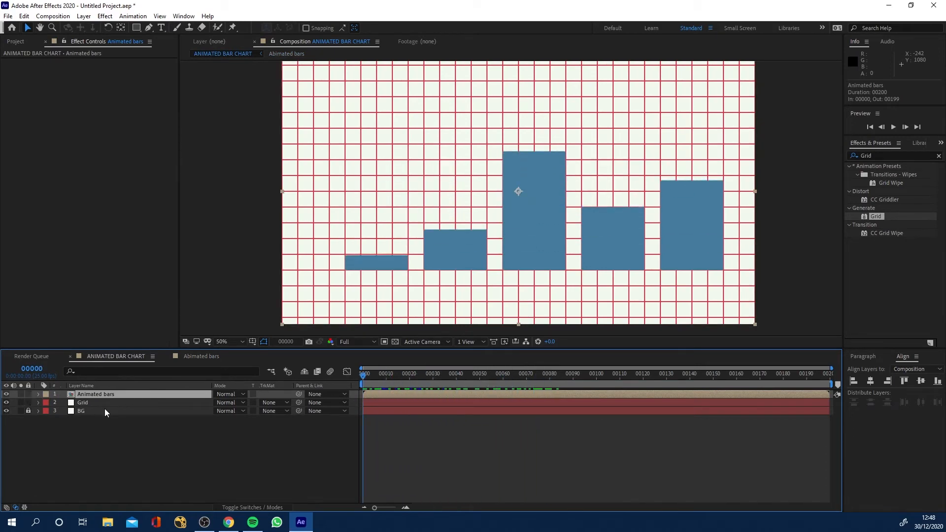
Try masking the Grid layer with a closed four-point Pen path above the two leftmost bars.
click(85, 403)
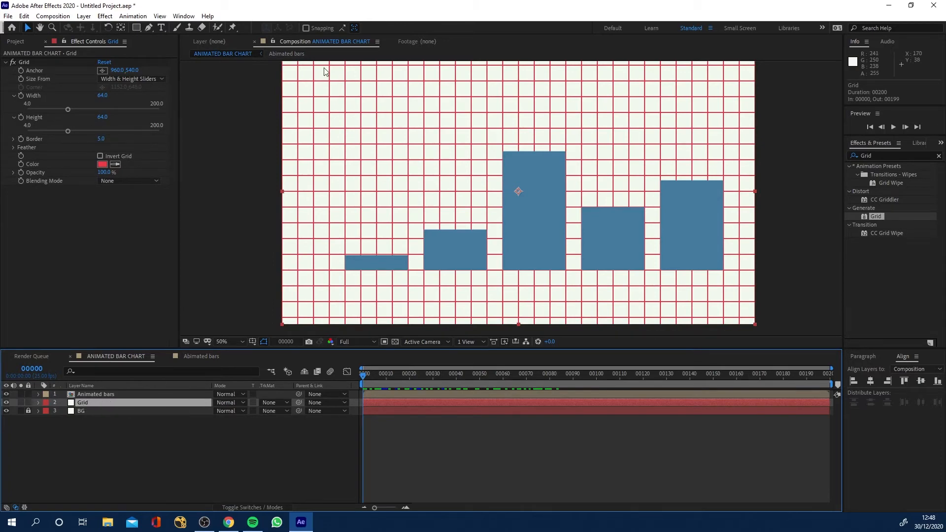
click(150, 28)
click(350, 119)
click(441, 104)
drag(427, 175, 413, 173)
click(351, 133)
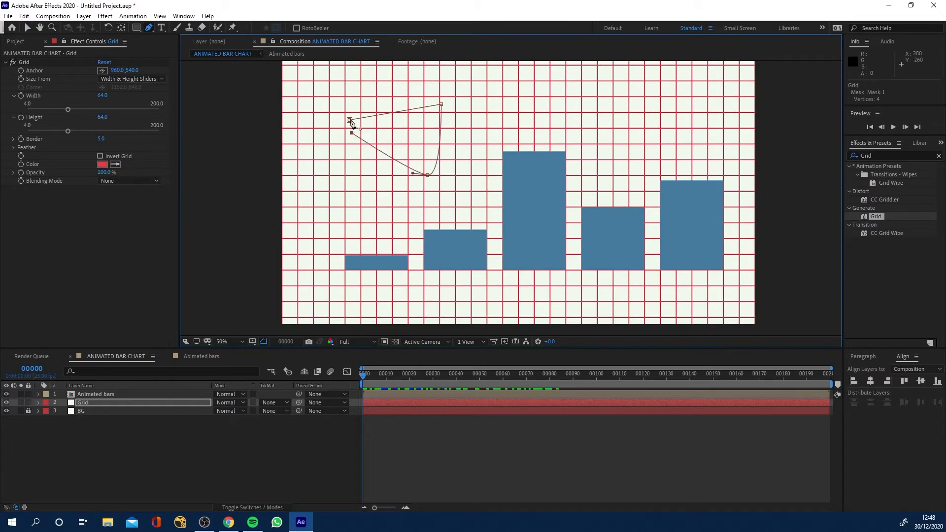
click(349, 120)
Reveal the Grid layer's mask and delete it.
key(m)
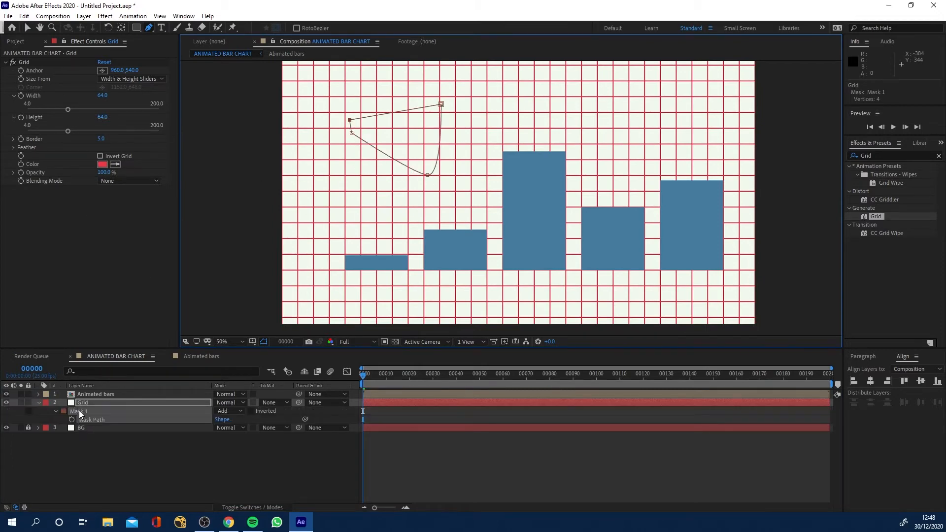
key(Delete)
click(79, 411)
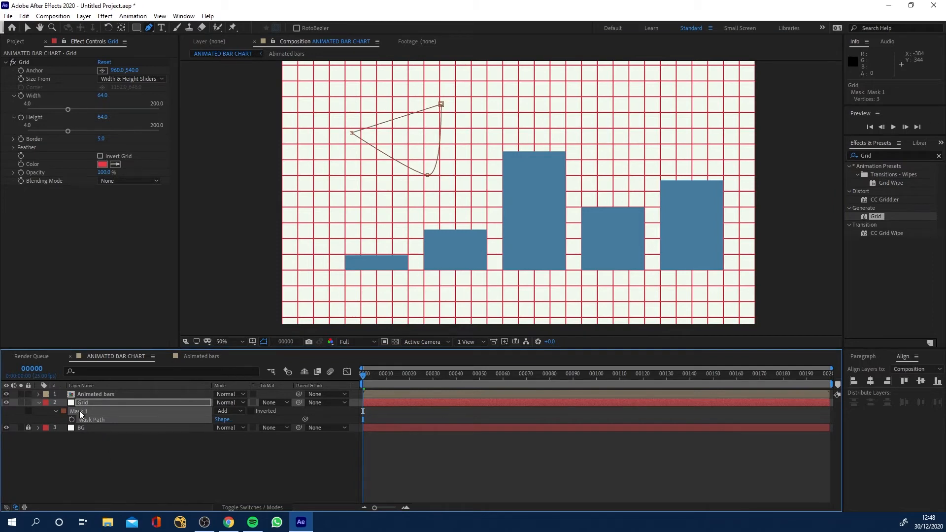
key(Delete)
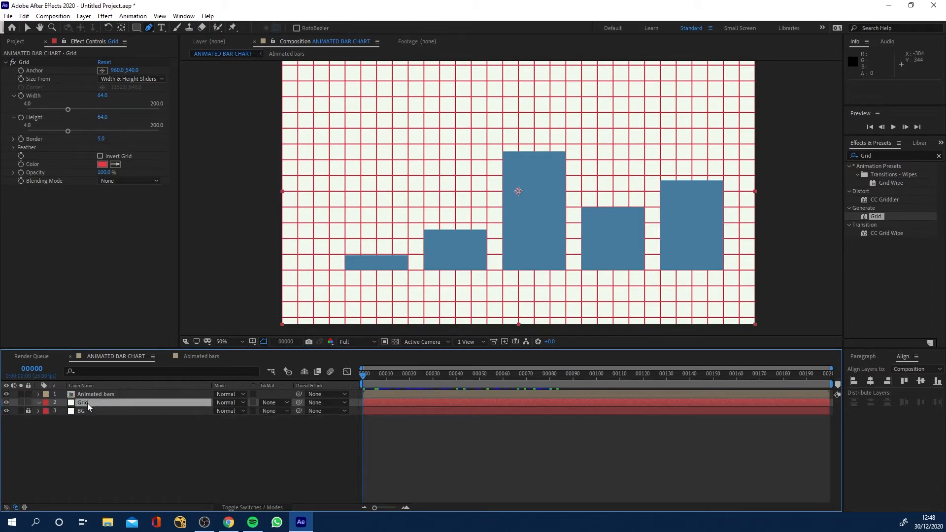
Pre-compose the Grid layer into a new composition named "Grid Comp", moving all attributes into it.
key(ctrl+shift+c)
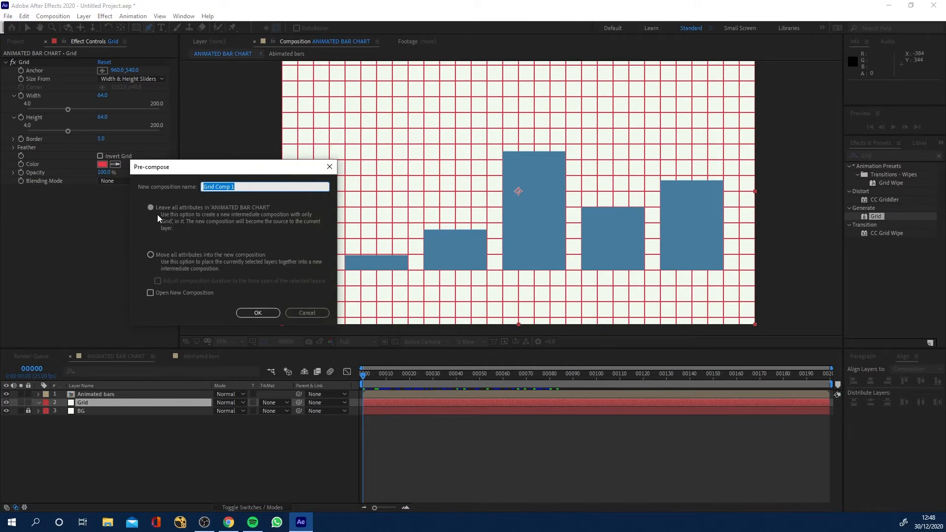
click(157, 256)
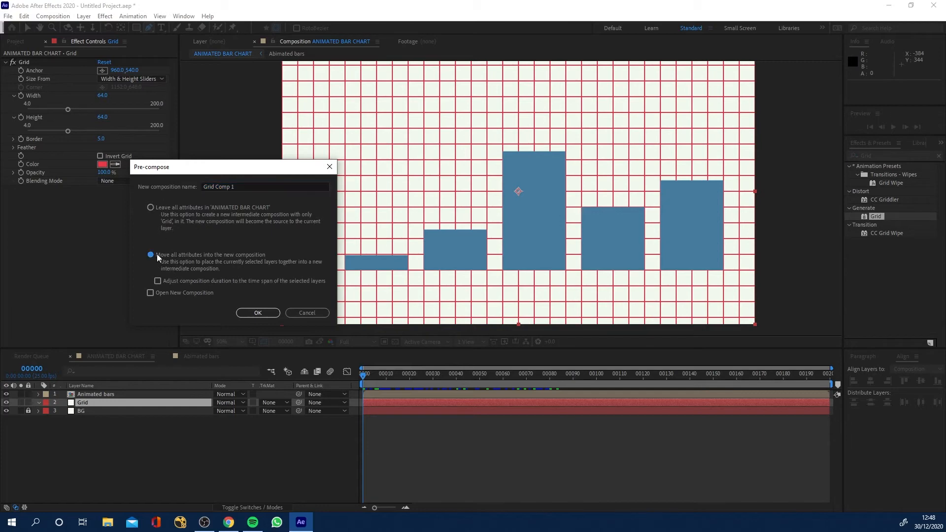
click(240, 186)
drag(195, 185, 231, 190)
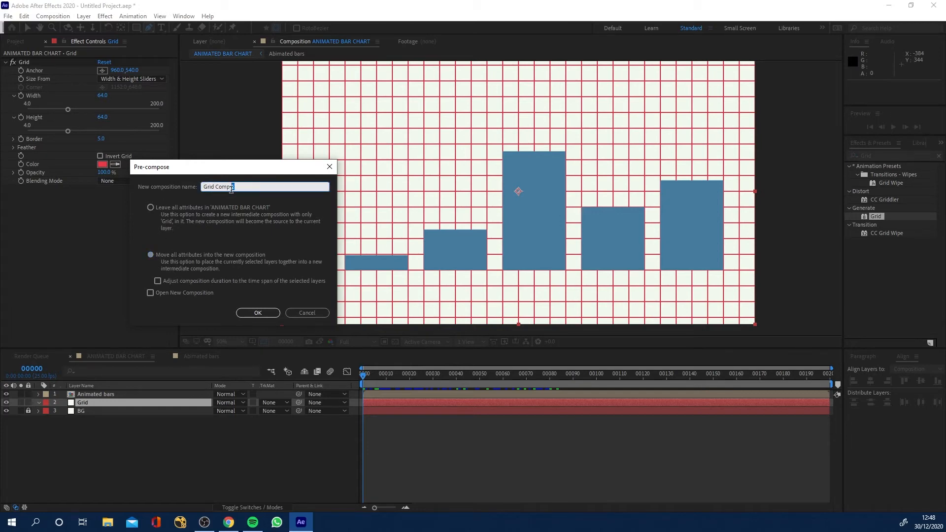
click(258, 313)
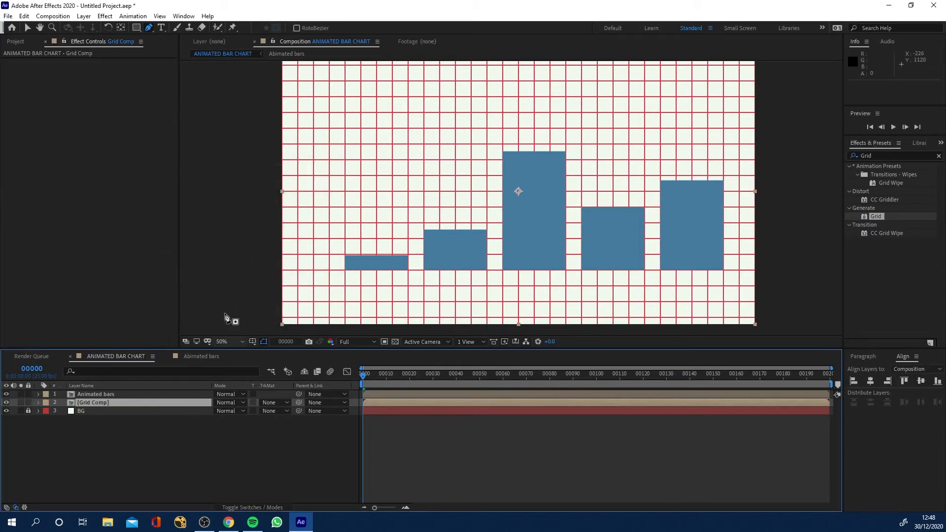
Draw a rectangular mask on the Grid Comp layer framing the bars, from about 254, 92 to 1788, 860.
click(136, 27)
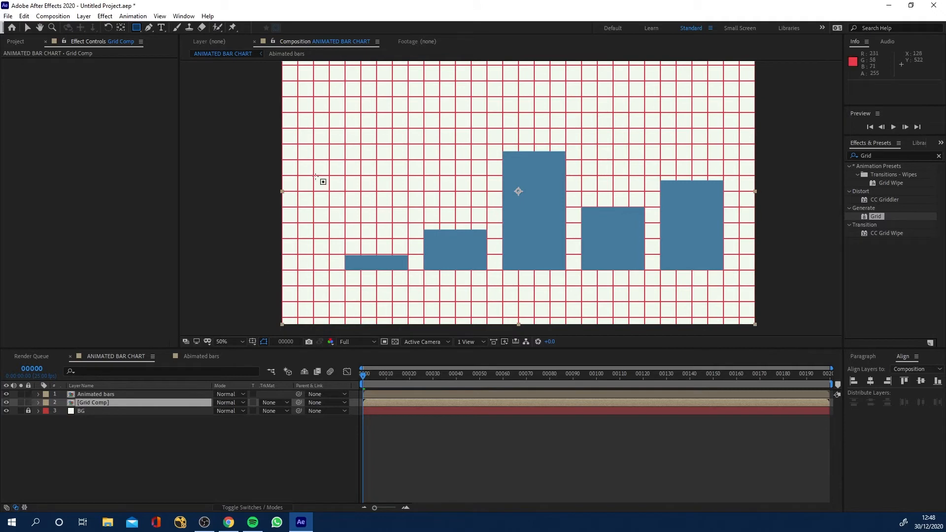
drag(344, 269, 722, 80)
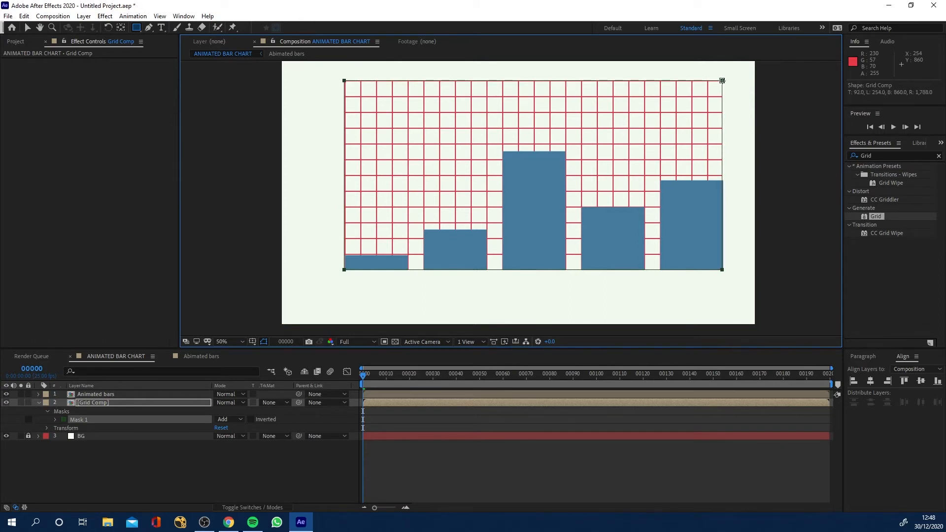
Preview the animation up to frame 67, then lower the Grid Comp mask's top edge by one grid row onto the next line.
drag(389, 374, 519, 374)
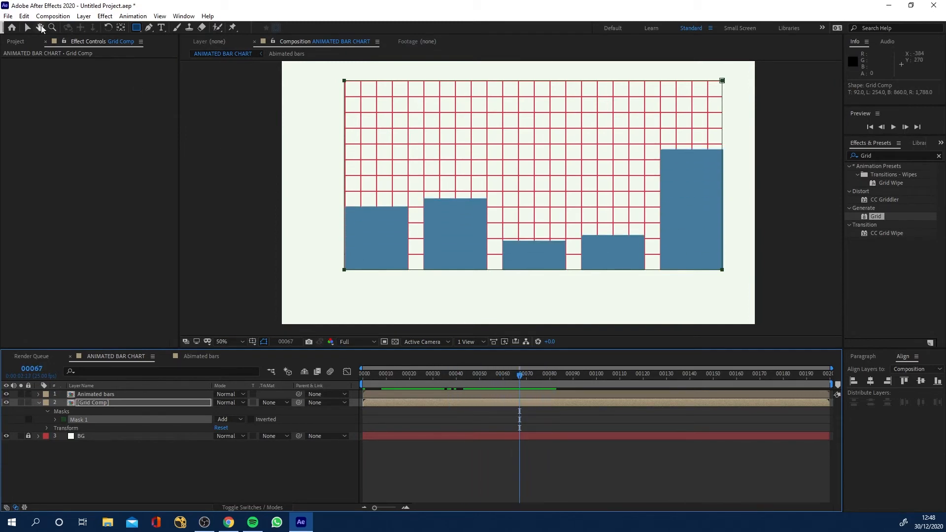
key(v)
click(266, 172)
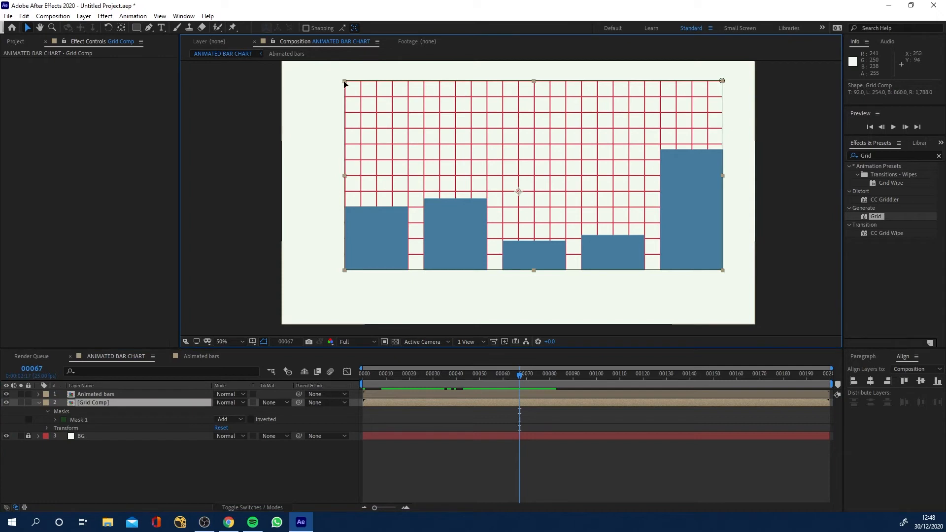
click(344, 81)
shift+click(722, 80)
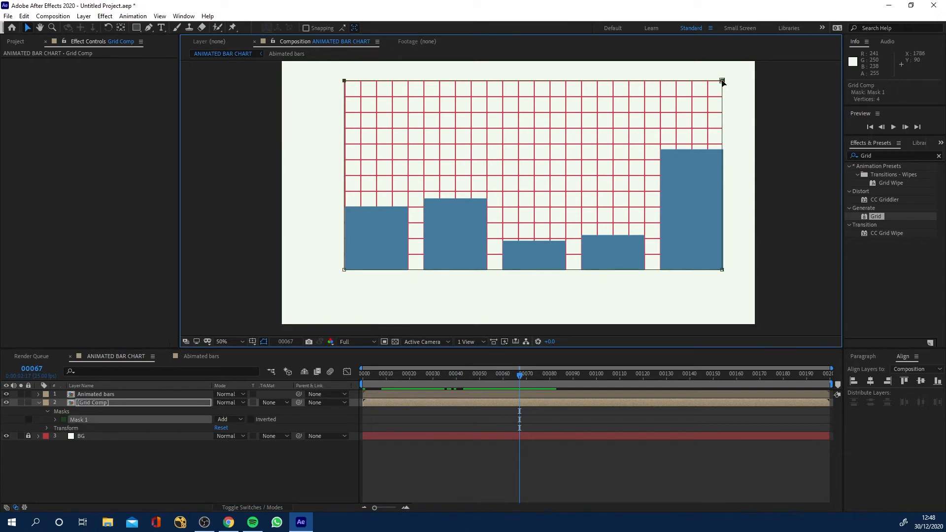
key(shift+Down)
key(shift+Down)
key(shift+Down)
key(shift+Down)
key(shift+Down)
key(shift+Down)
key(shift+Down)
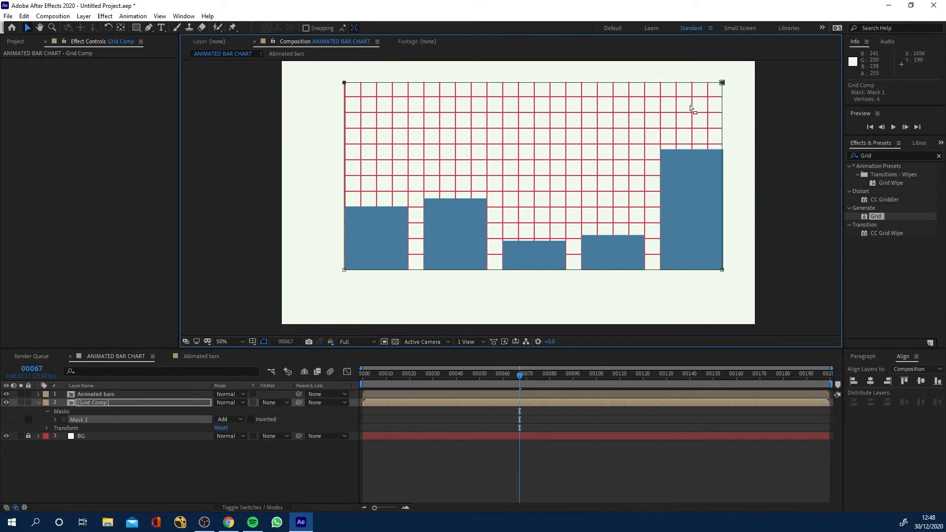
key(Up)
key(Up)
key(Down)
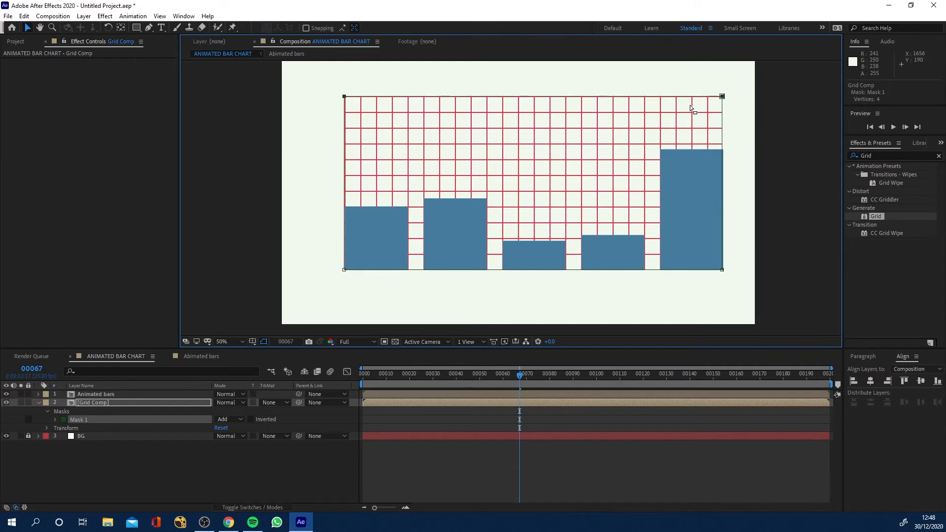
scroll(731, 108, up, 6)
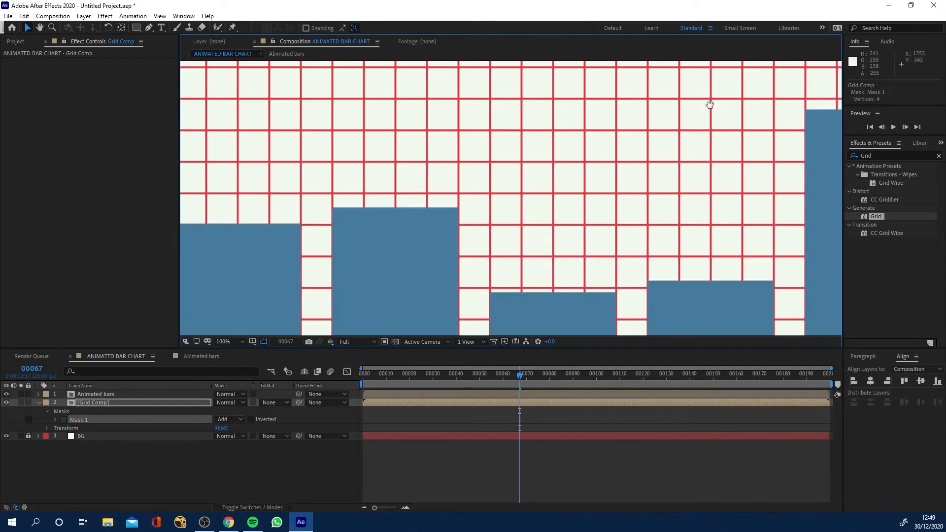
drag(808, 87, 626, 230)
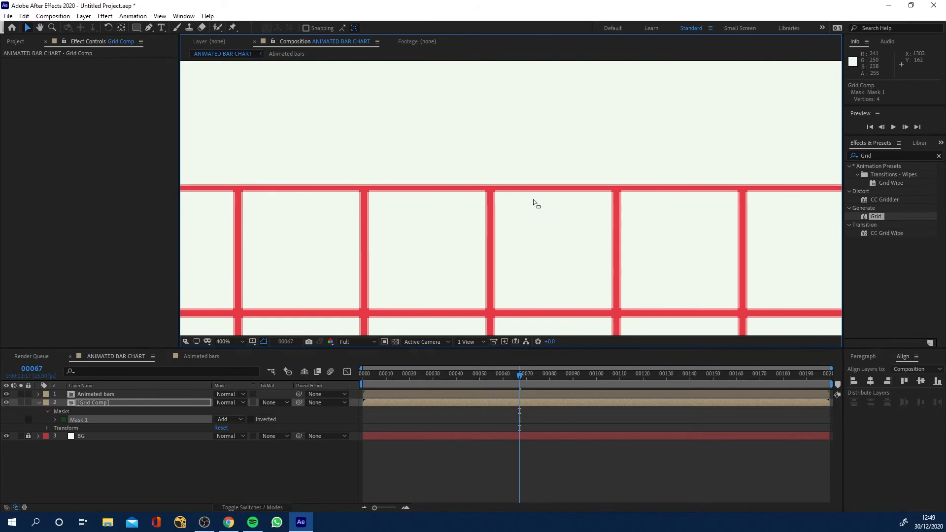
scroll(456, 197, down, 2)
drag(693, 209, 440, 161)
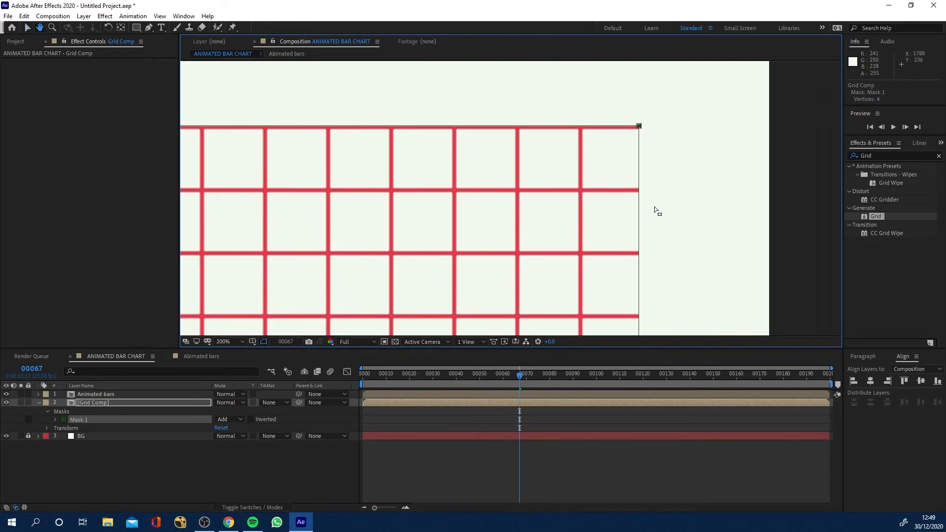
Nudge the Grid Comp mask's right edge outward to take in the grid line beside the last bar.
click(683, 177)
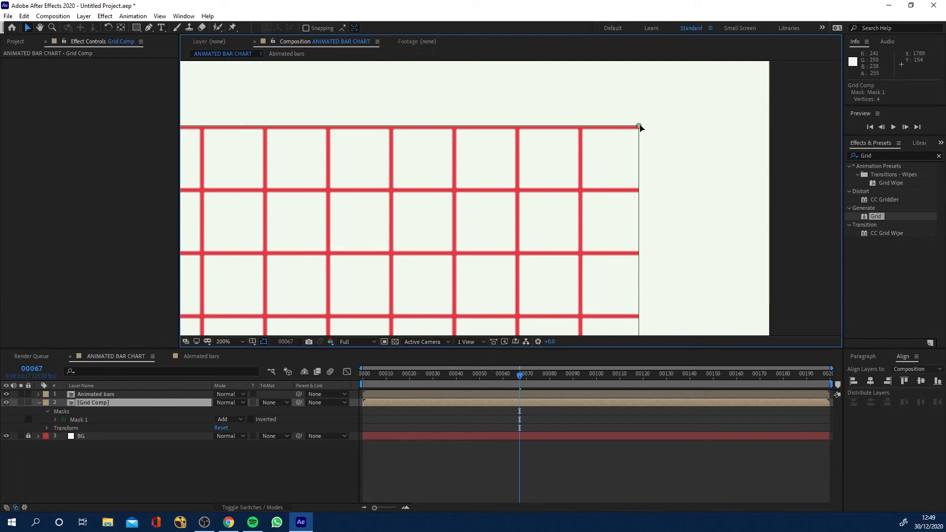
click(640, 127)
key(space)
drag(661, 308, 602, 251)
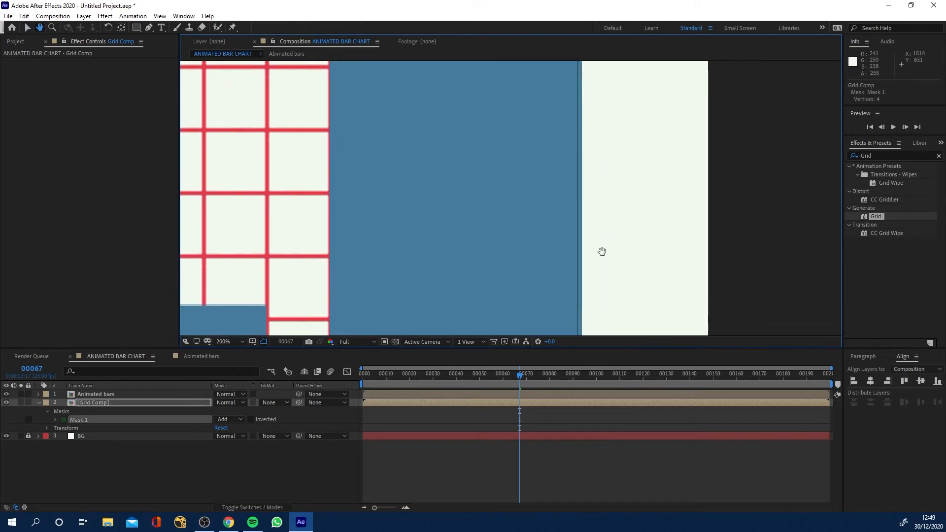
drag(608, 334, 593, 132)
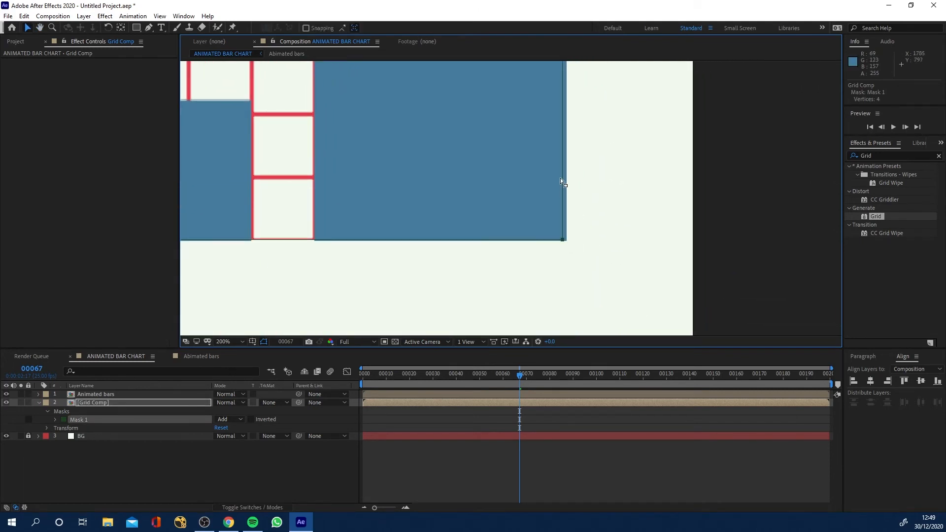
drag(575, 74, 544, 288)
drag(539, 66, 538, 234)
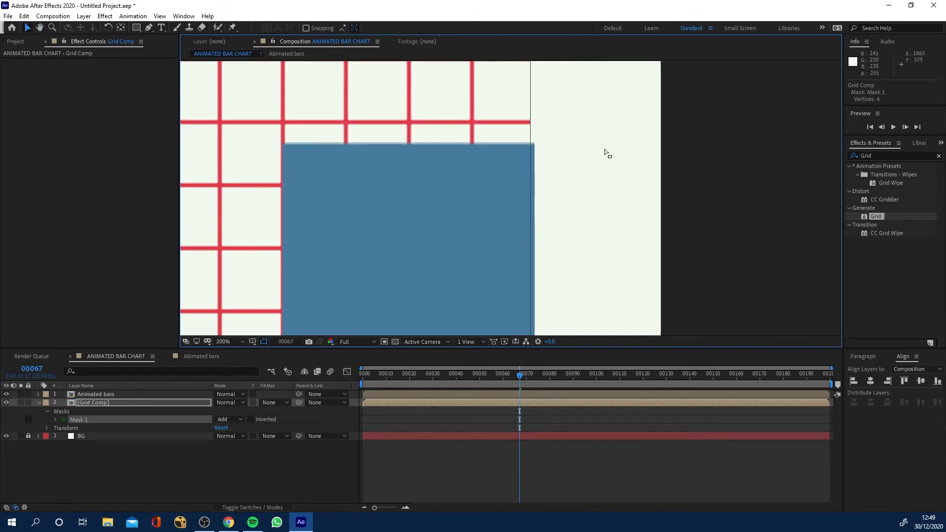
key(Right)
key(Right)
key(Right)
key(Right)
key(Right)
key(Right)
key(Right)
key(Right)
key(Right)
key(Right)
key(Right)
key(Right)
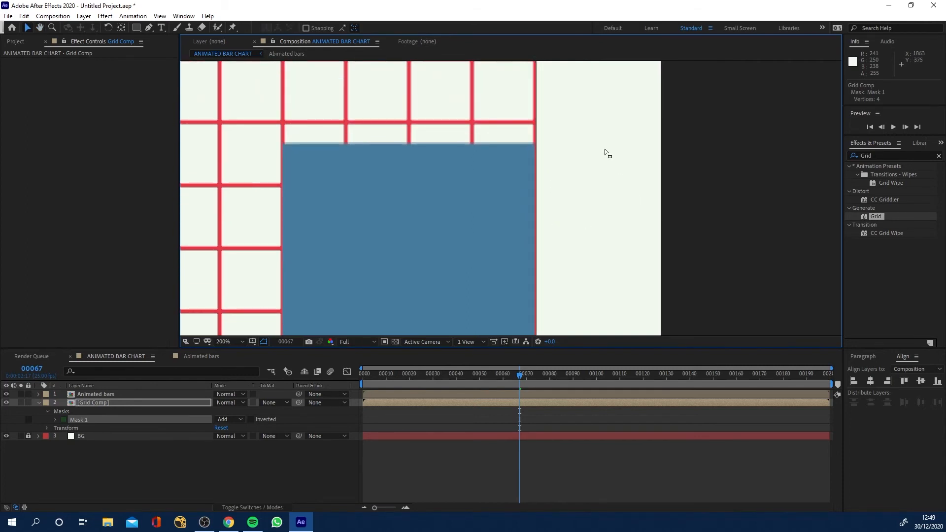
Select the mask's lower-right corner point and inspect its bottom edge along the base of the bars.
key(h)
drag(426, 247, 452, 133)
drag(475, 237, 472, 104)
key(v)
click(567, 221)
click(551, 213)
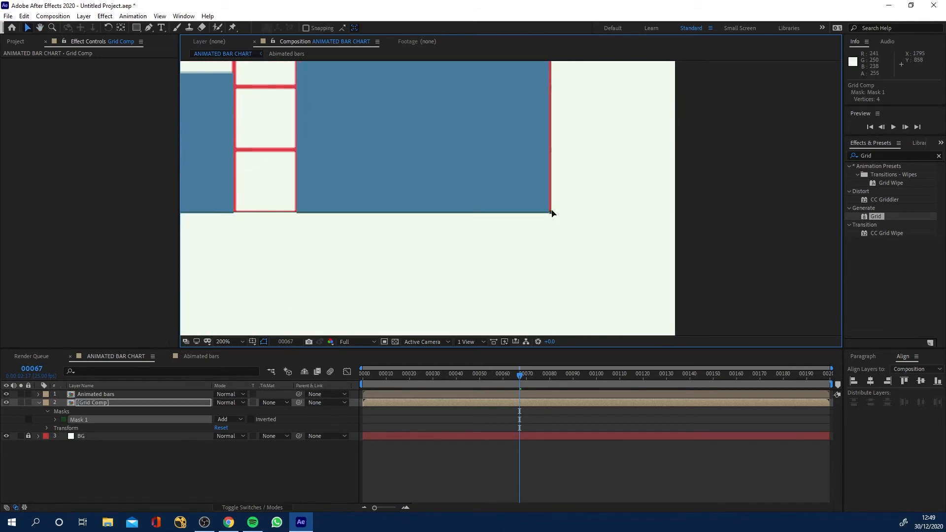
key(h)
drag(335, 201, 604, 200)
drag(307, 200, 717, 212)
drag(495, 207, 347, 235)
key(v)
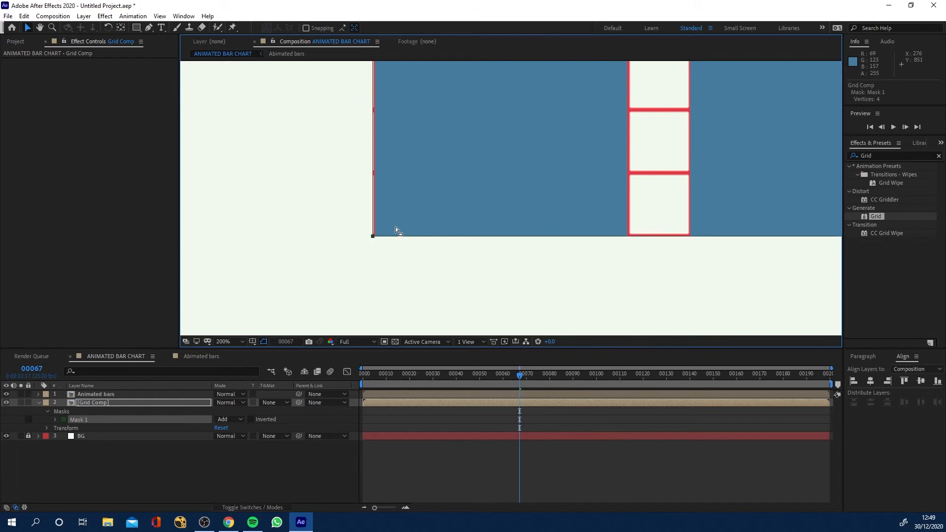
Nudge the mask's left edge slightly inward to the outer side of the grid line at the first bar.
click(358, 251)
click(374, 236)
key(h)
drag(410, 148, 417, 303)
drag(417, 163, 403, 272)
drag(404, 142, 376, 309)
drag(368, 74, 365, 143)
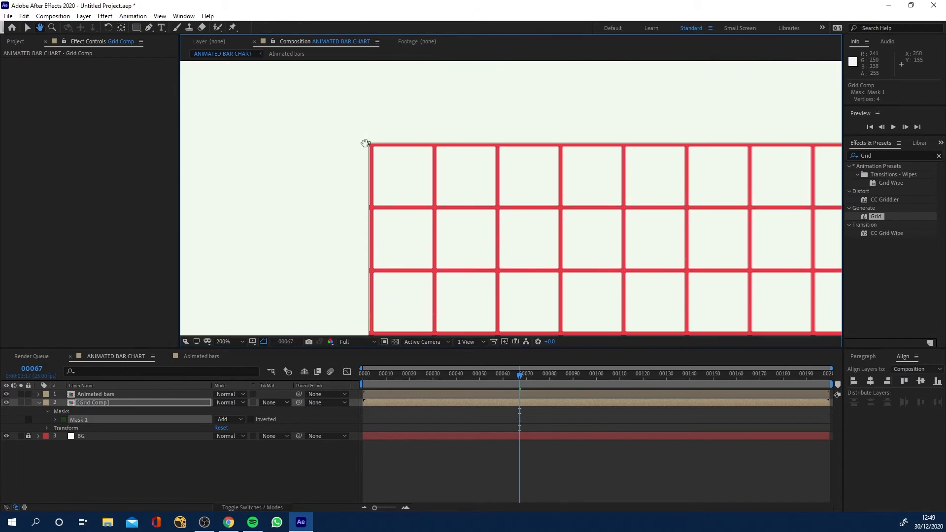
key(v)
key(Right)
key(Right)
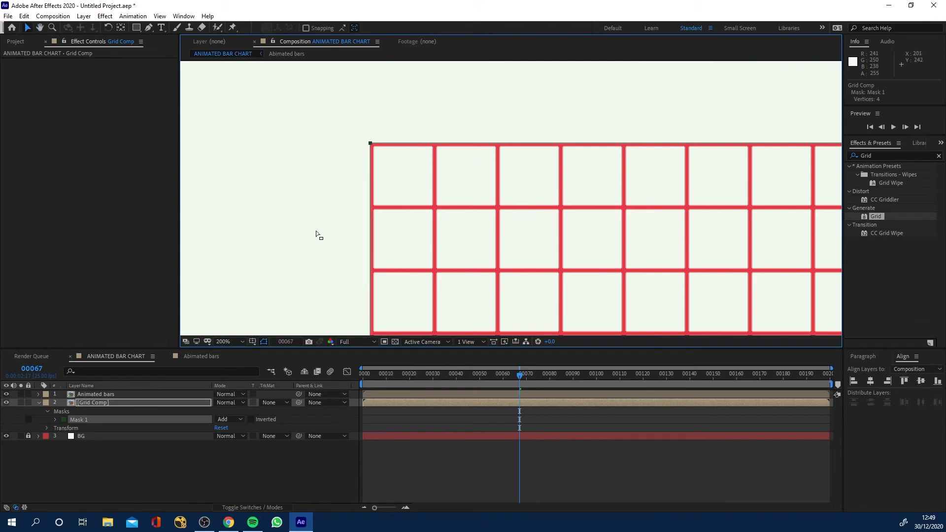
Collapse the Grid Comp layer's properties and preview the bars over the masked grid up to frame 78.
click(218, 457)
scroll(376, 232, down, 3)
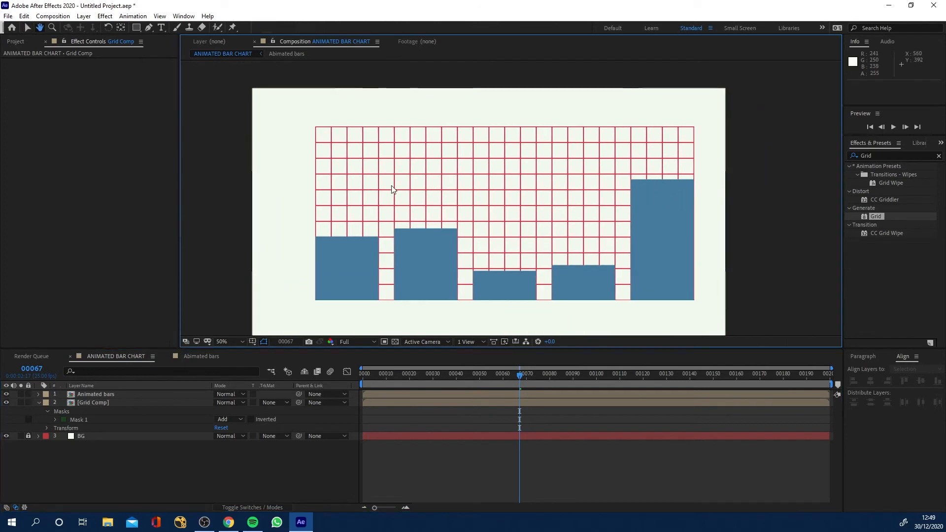
click(40, 402)
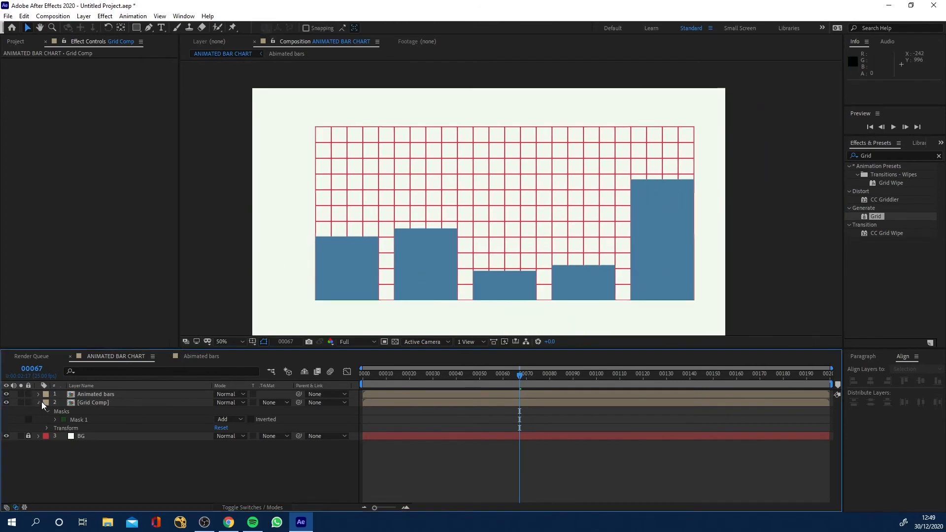
drag(426, 372, 545, 375)
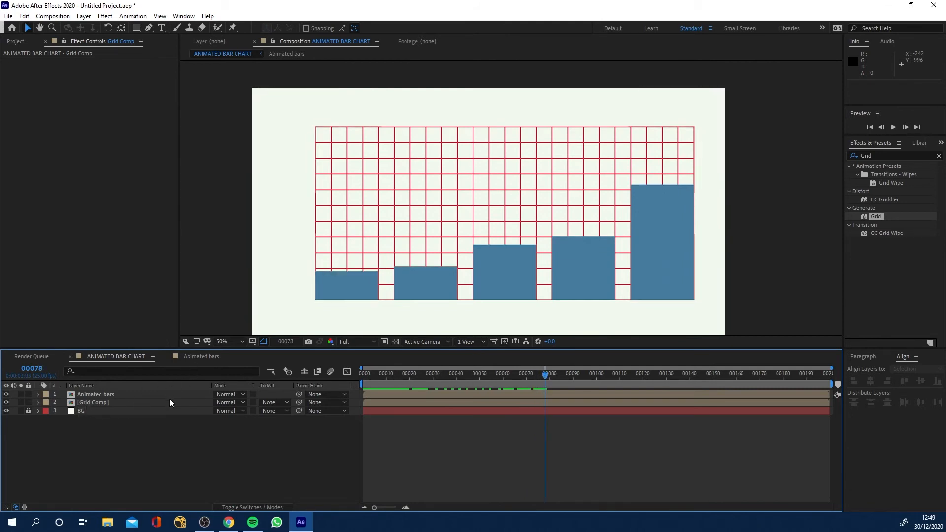
Extend the Grid Comp mask's left edge outward by about one grid column beyond the first bar.
click(123, 394)
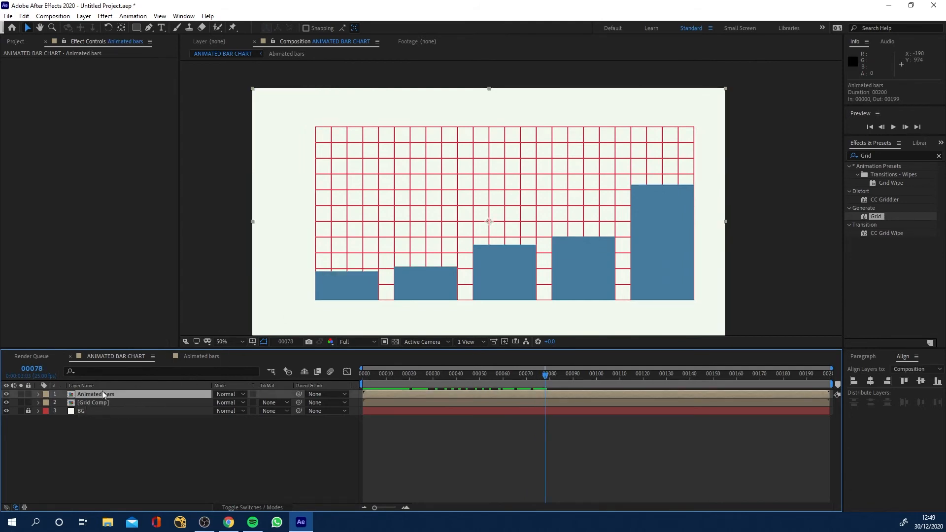
click(94, 403)
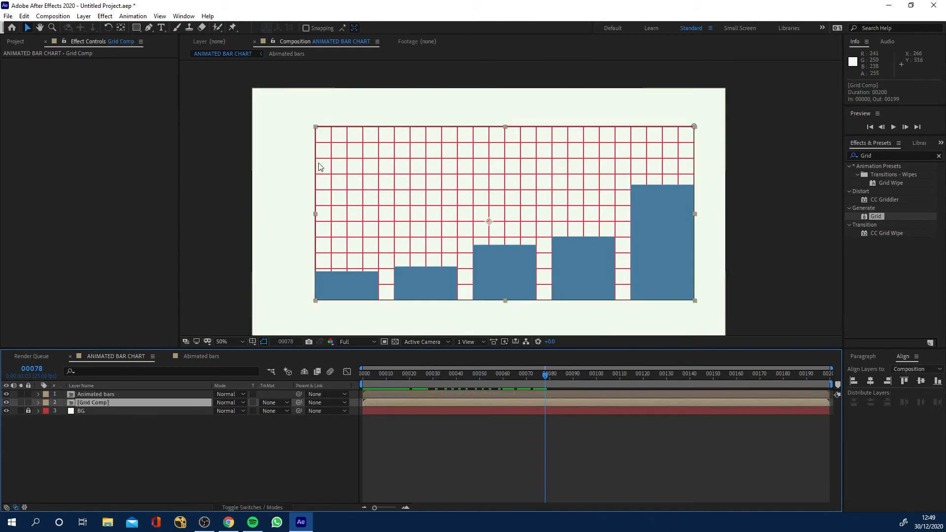
click(316, 128)
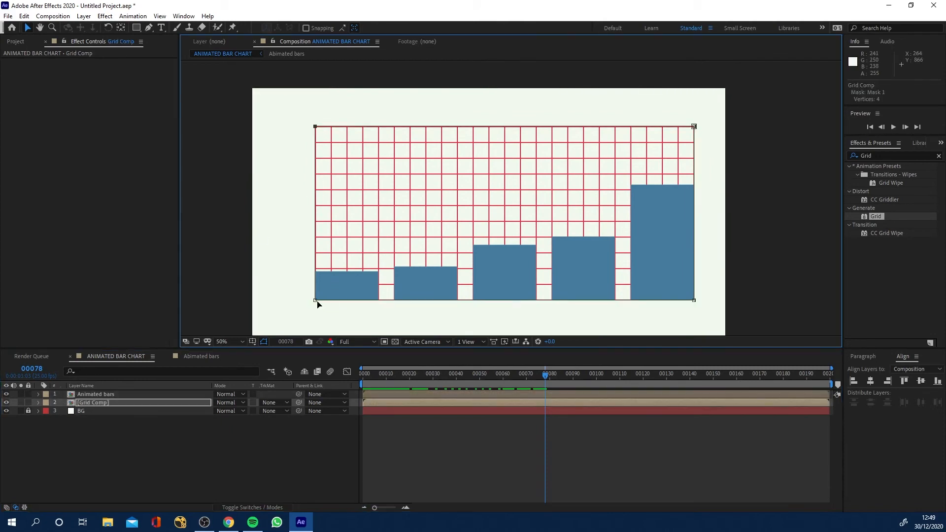
key(shift+Left)
key(shift+Left)
key(shift+Left)
key(shift+Left)
key(shift+Right)
key(shift+Right)
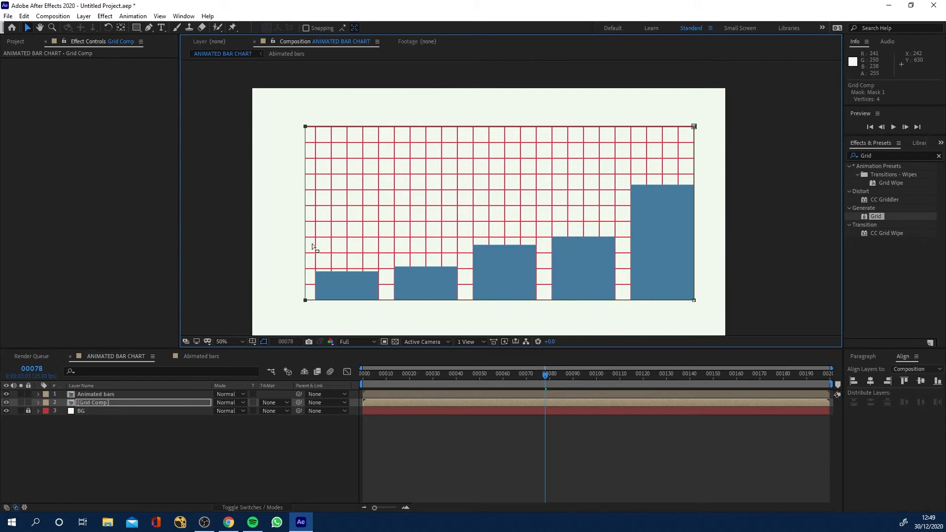
key(shift+Left)
key(shift+Left)
key(shift+Right)
key(shift+Right)
key(Left)
key(Left)
key(Left)
key(Left)
key(Left)
key(Left)
key(Left)
key(Left)
key(Left)
key(Left)
key(Left)
key(Left)
key(Left)
key(Left)
key(Left)
key(Left)
key(Left)
key(Left)
key(Left)
key(Left)
key(Right)
key(Right)
key(Right)
key(Right)
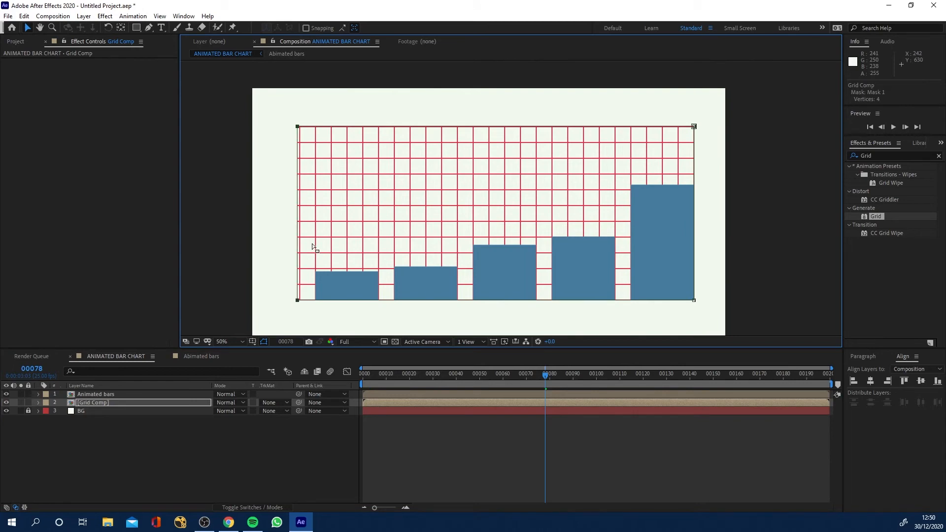
key(Right)
key(Right)
key(Right)
key(Right)
key(Right)
key(Right)
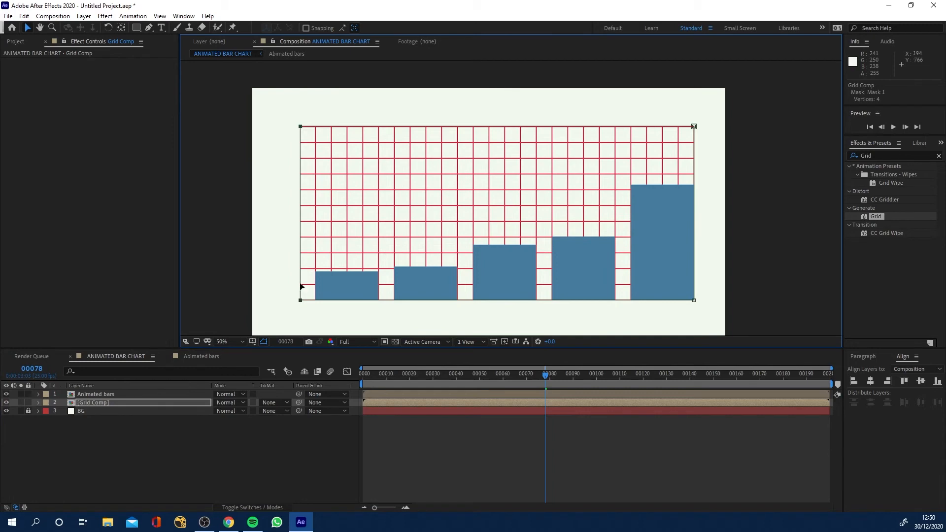
Fine-tune the mask's left edge outward to include the full width of the outermost grid line, then deselect it.
scroll(299, 283, up, 4)
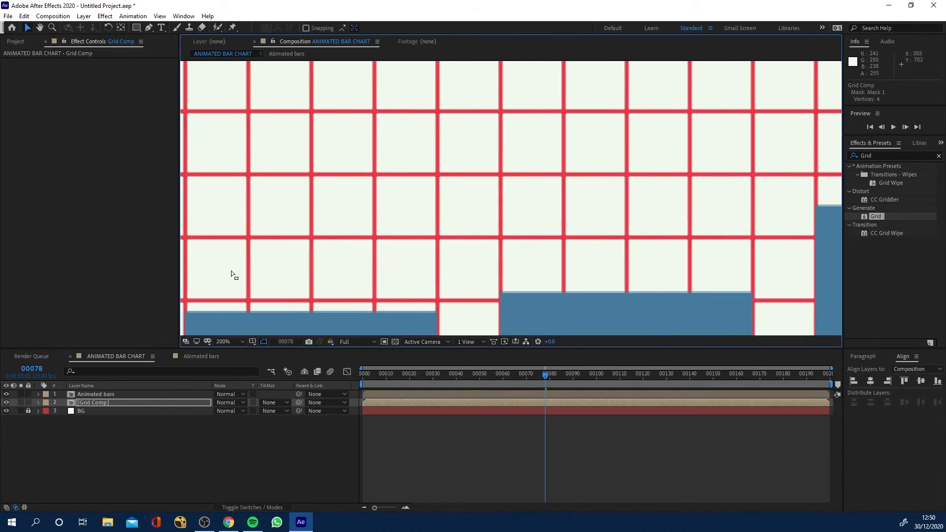
drag(212, 281, 375, 251)
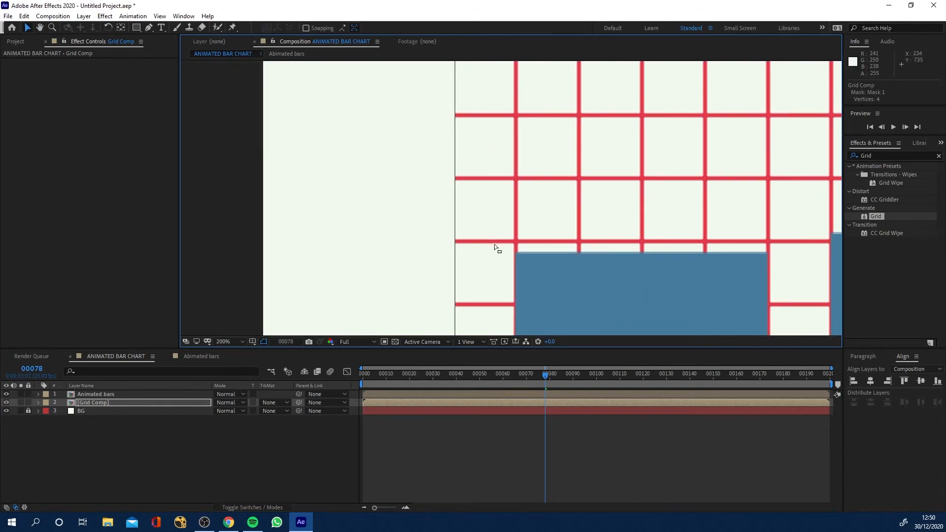
key(Left)
key(Left)
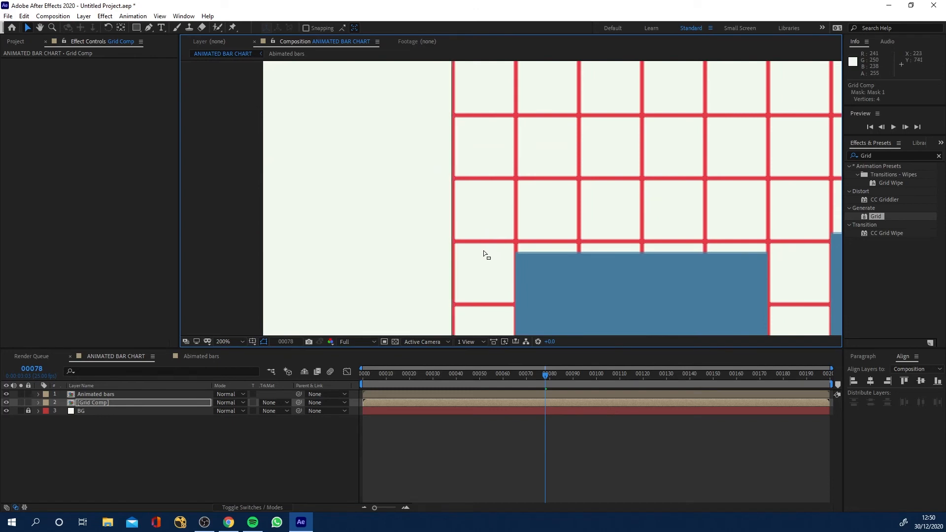
click(183, 426)
scroll(433, 246, down, 2)
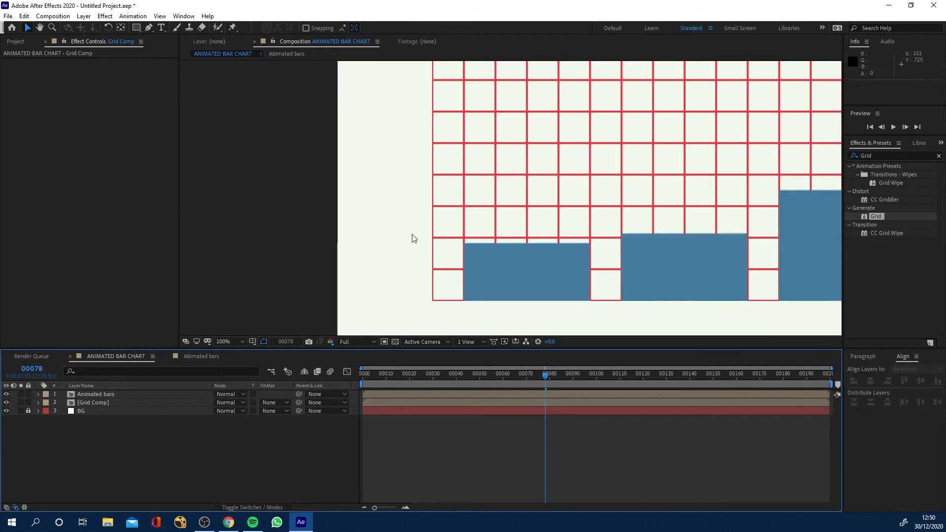
scroll(434, 237, down, 2)
drag(443, 211, 362, 211)
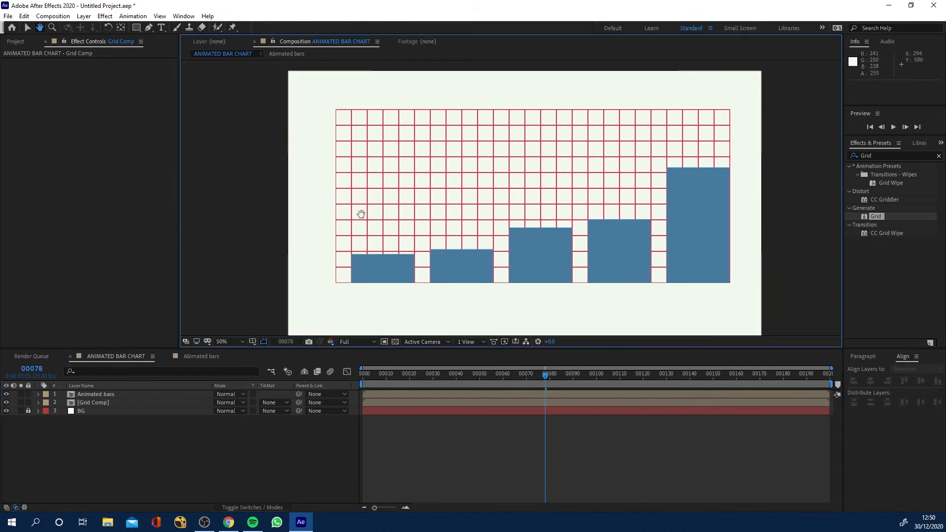
key(v)
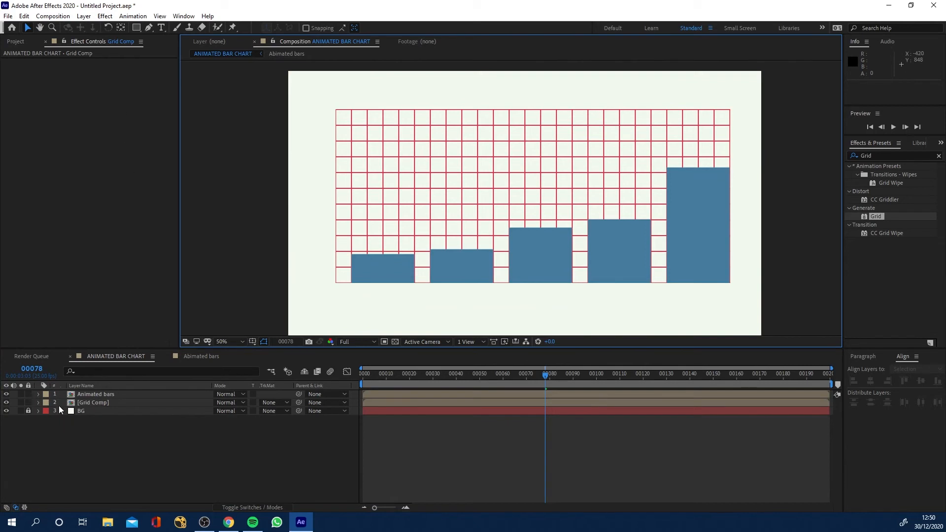
Take the light blue from the Coolors trending palette and set the Rectangle tool's shape fill colour to A8DADC.
click(131, 25)
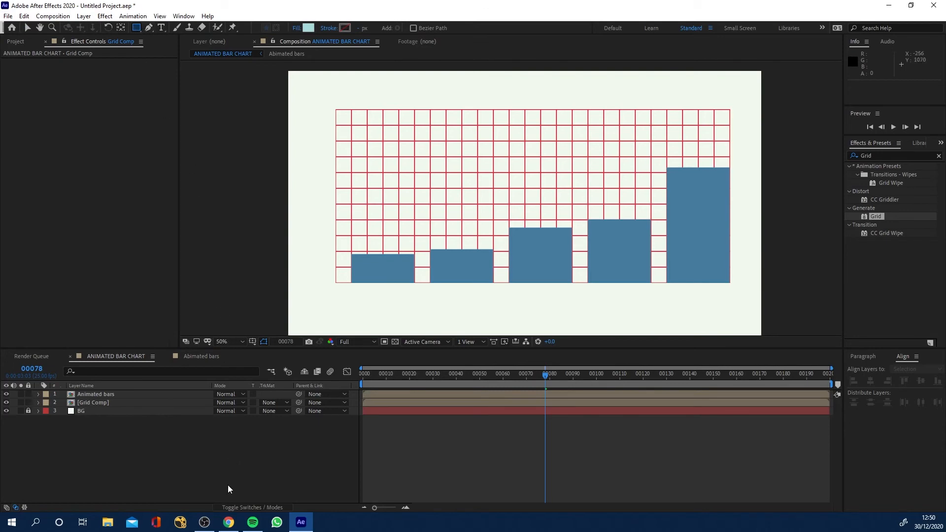
click(229, 522)
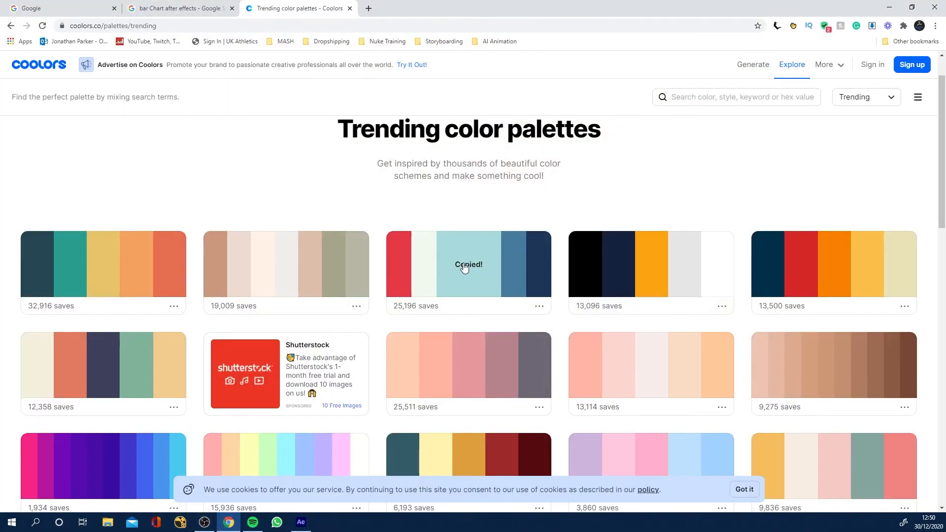
click(889, 8)
click(309, 28)
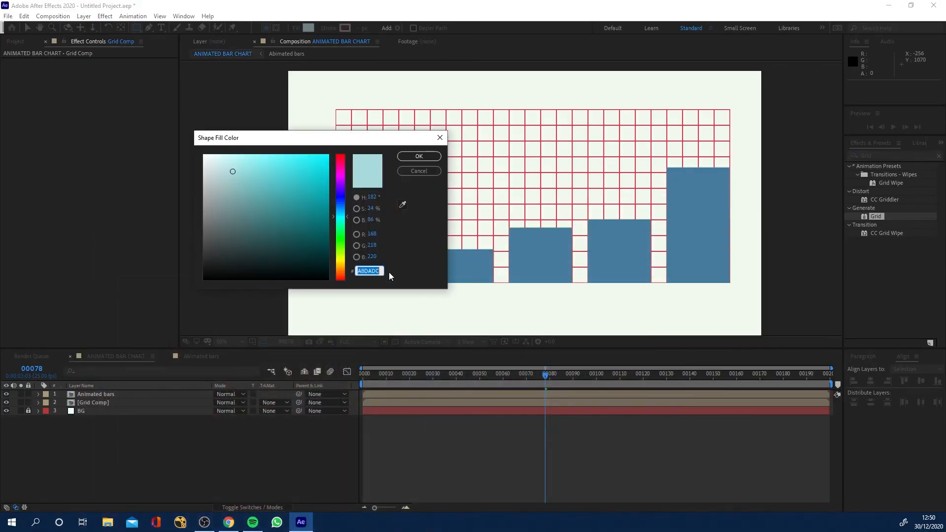
click(409, 158)
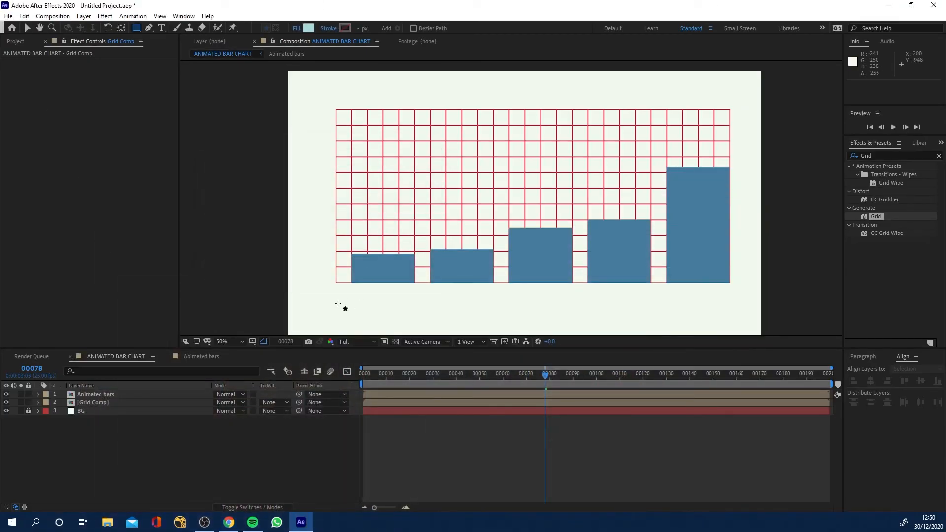
scroll(350, 282, up, 2)
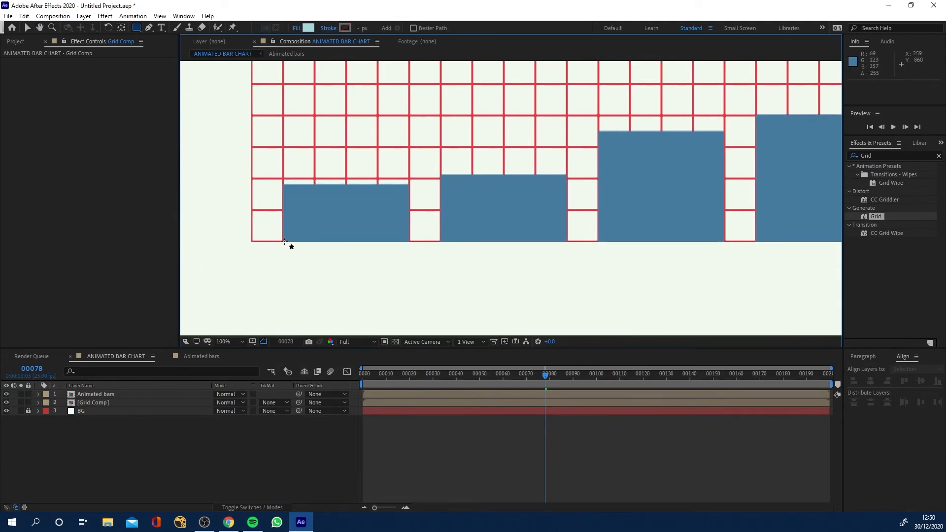
drag(282, 242, 411, 49)
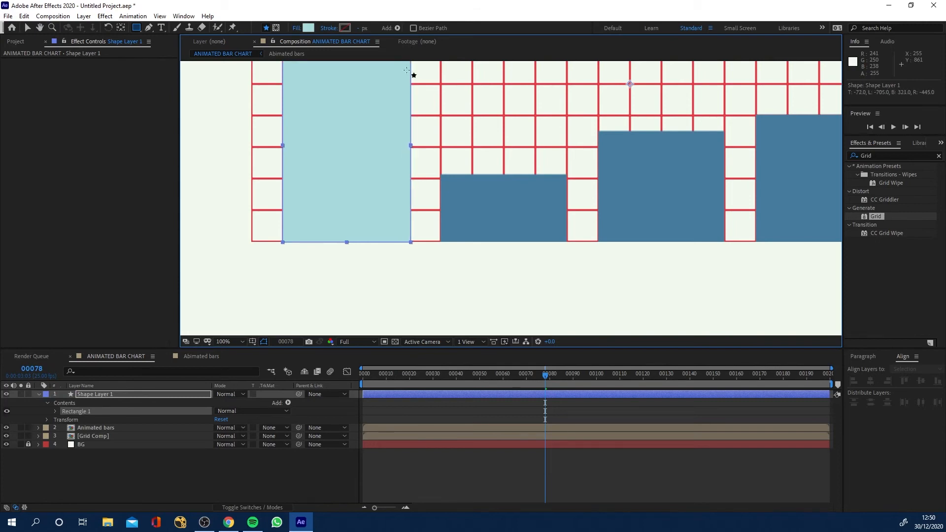
key(space)
drag(399, 163, 419, 294)
key(ctrl+z)
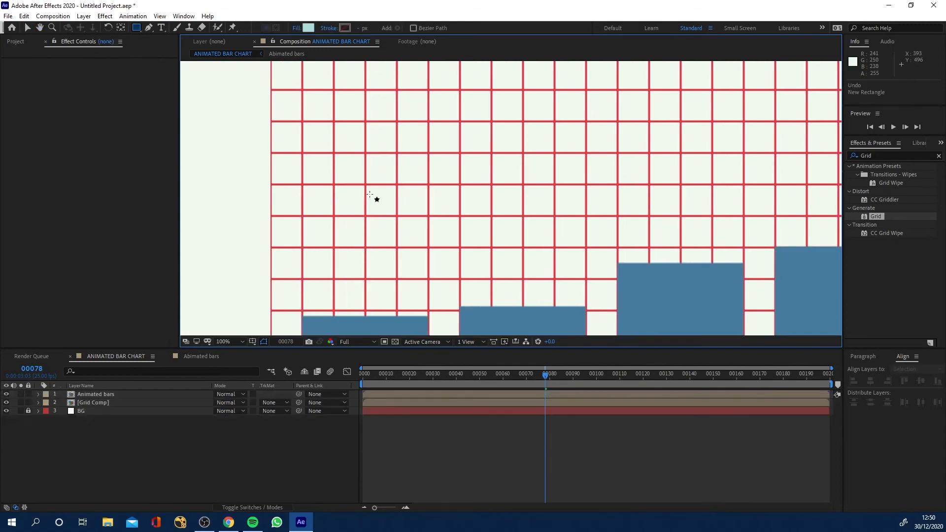
Draw a light-blue rectangle about 260 × 640 px over the first bar's column and place its layer beneath Animated bars.
scroll(379, 188, down, 2)
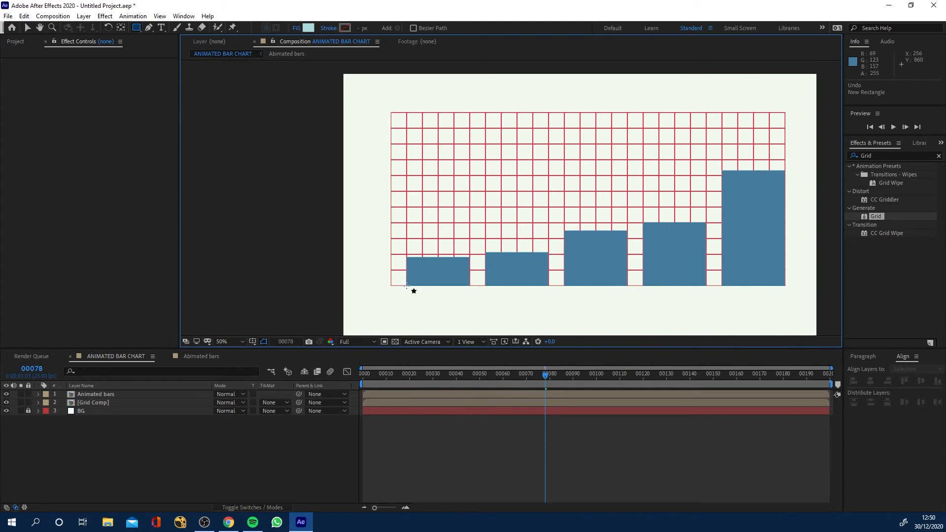
drag(405, 285, 470, 128)
drag(102, 394, 103, 432)
drag(448, 379, 403, 377)
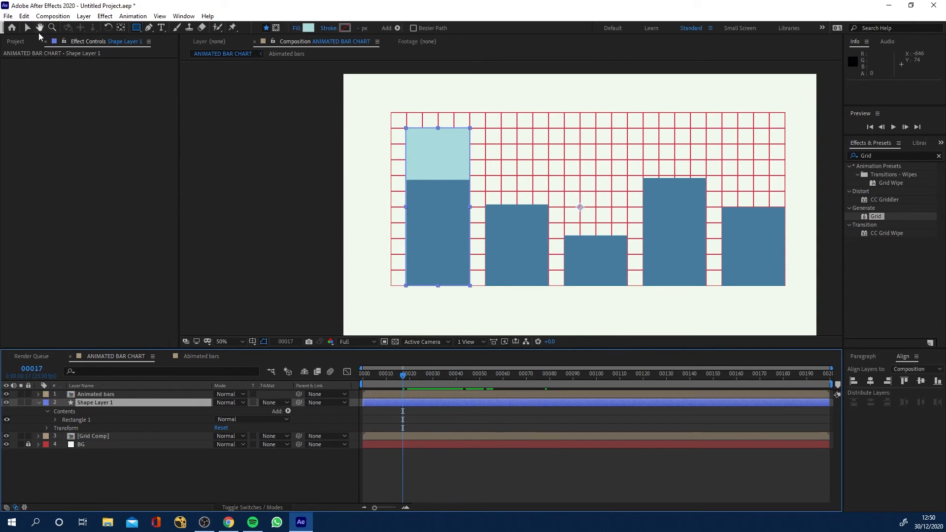
click(27, 28)
click(323, 194)
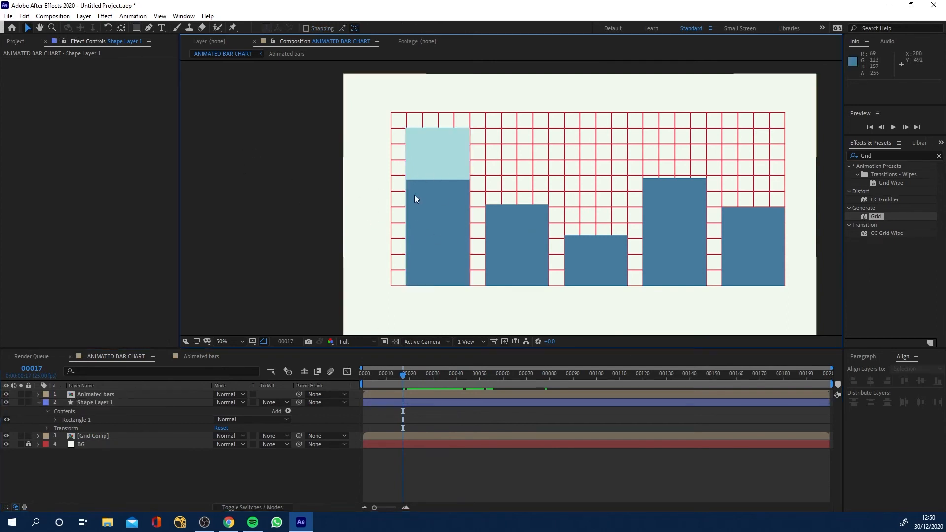
Expand the Rectangle Path 1 properties of Shape Layer 1.
scroll(413, 190, up, 2)
click(407, 80)
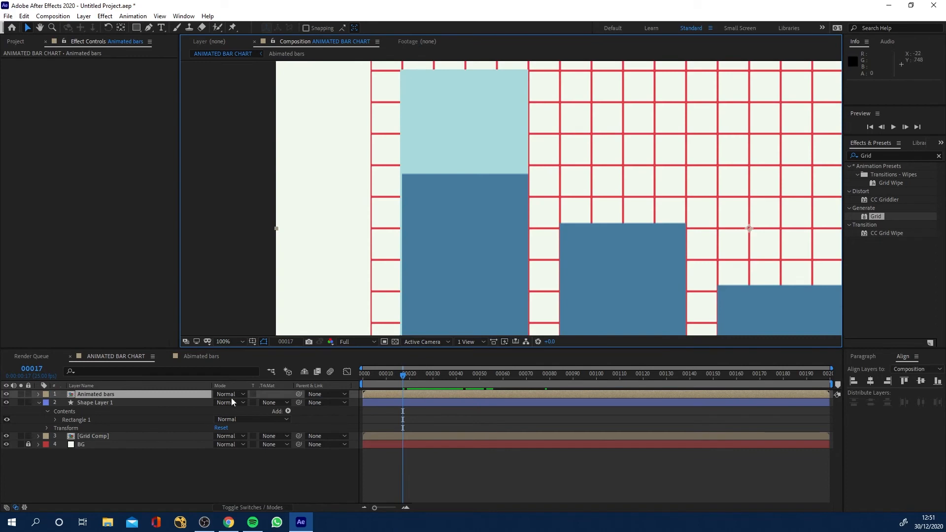
click(98, 405)
click(55, 421)
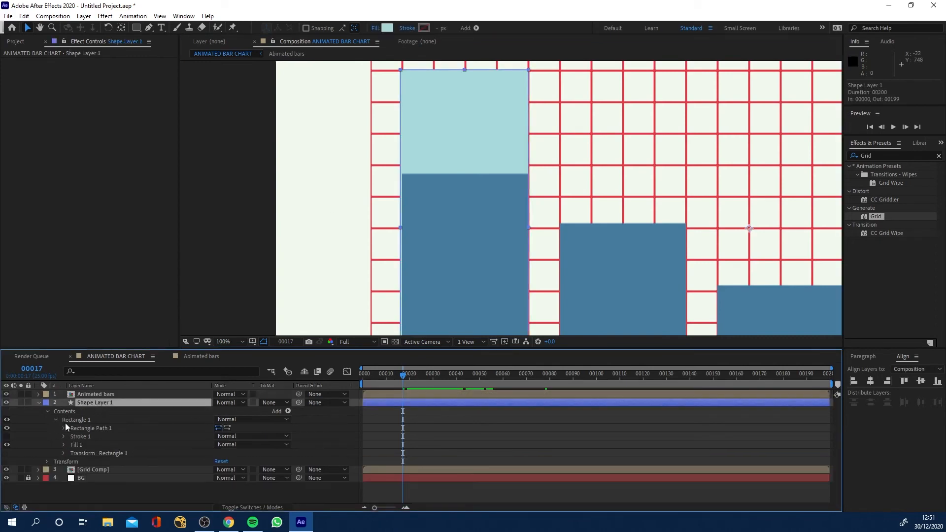
click(76, 429)
click(401, 70)
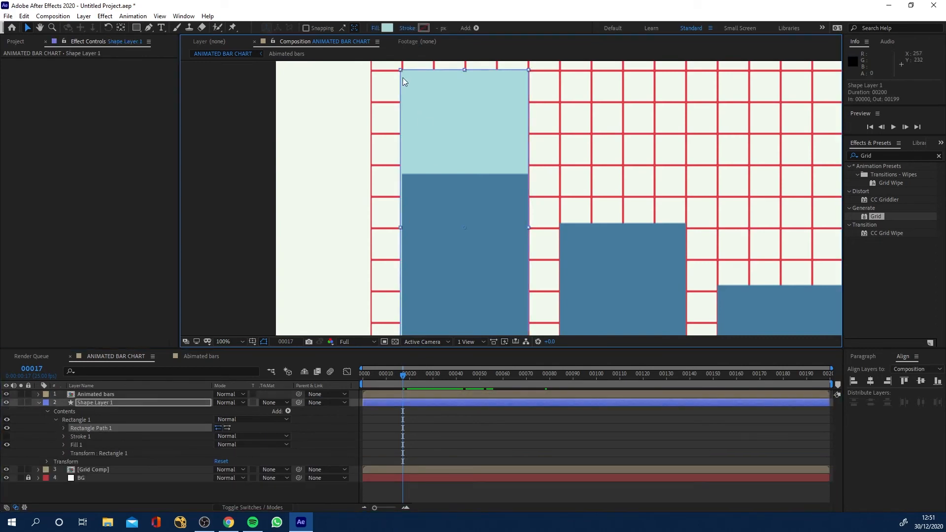
click(64, 428)
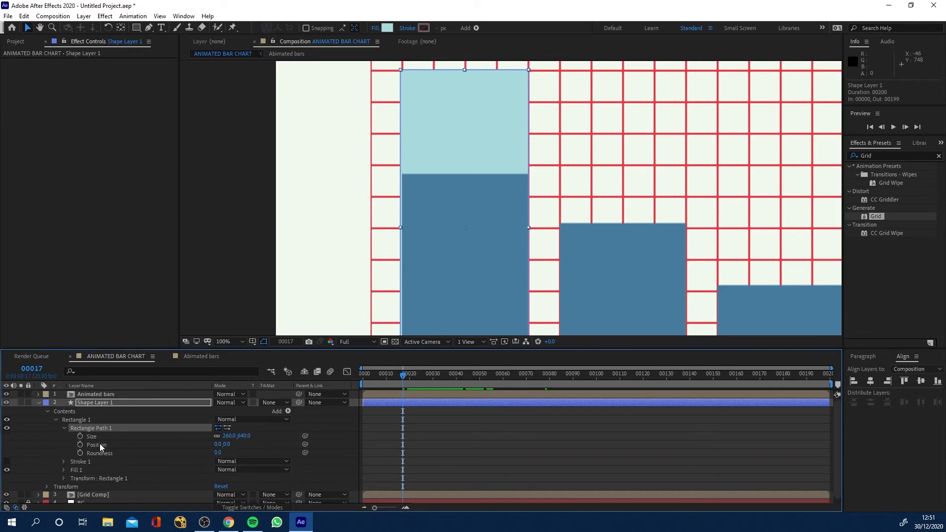
Narrow the light-blue rectangle slightly and nudge it sideways to line up with the first bar's outer edge.
click(403, 76)
drag(403, 74, 613, 277)
scroll(400, 158, up, 2)
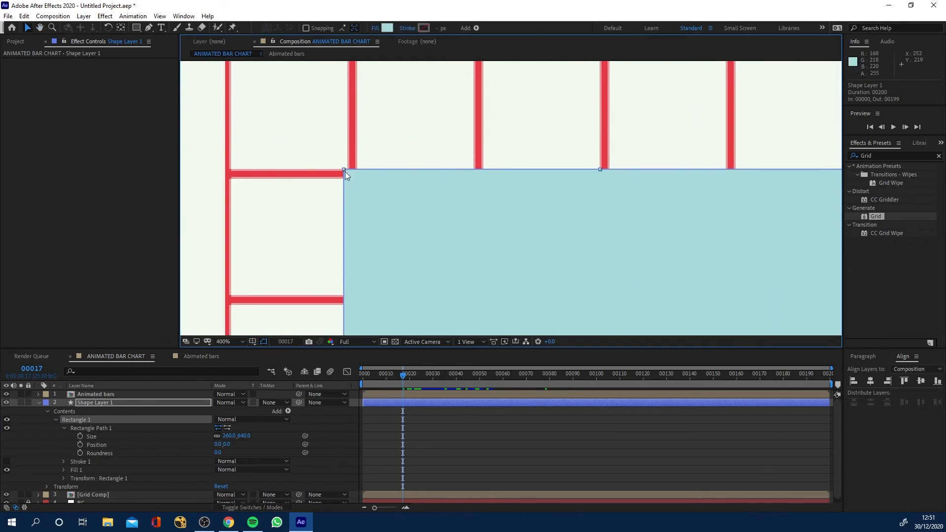
scroll(372, 232, down, 4)
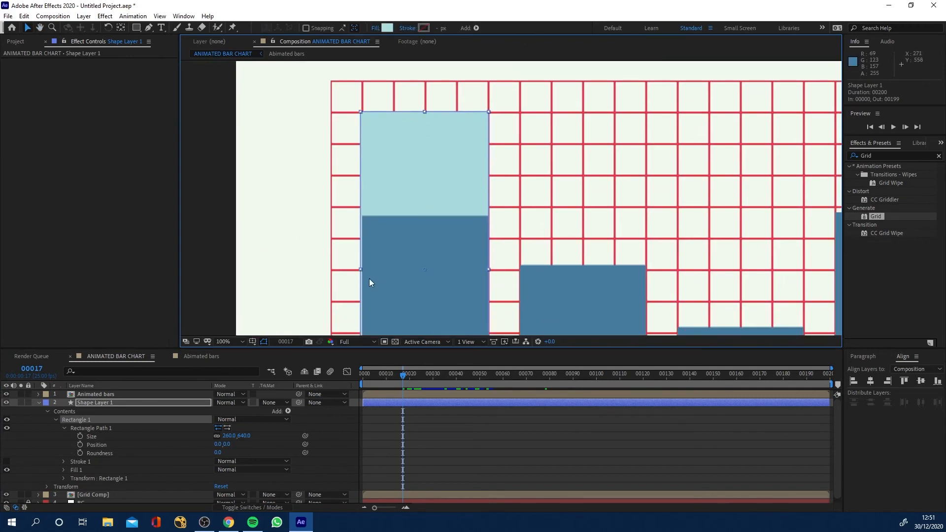
drag(360, 270, 362, 272)
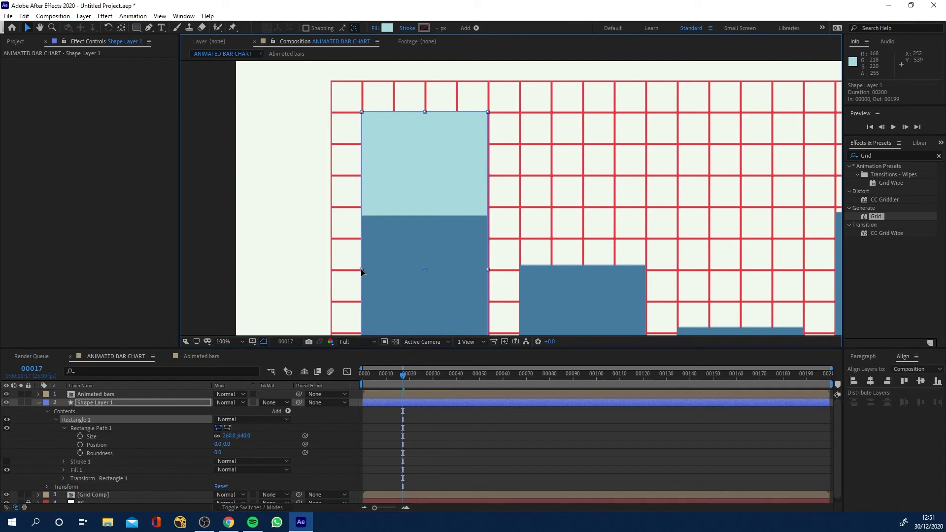
key(Right)
key(Right)
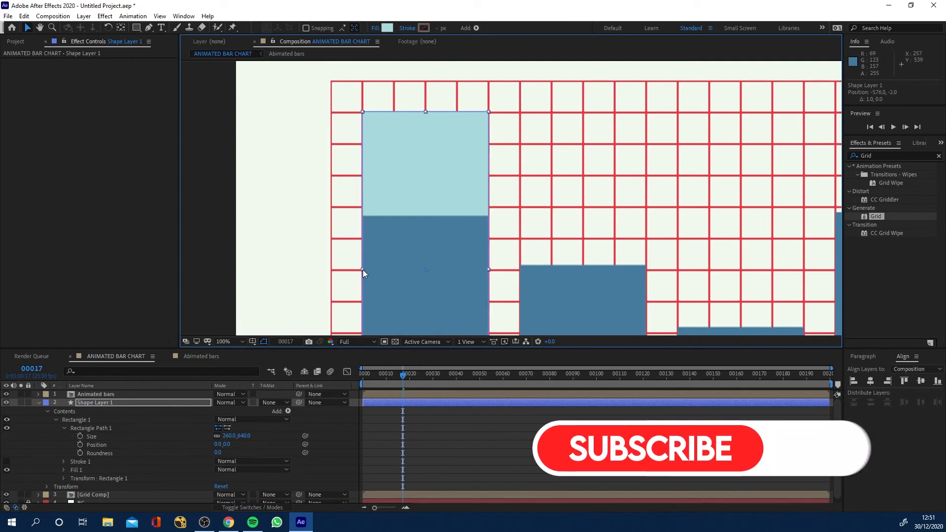
drag(363, 270, 366, 269)
click(245, 270)
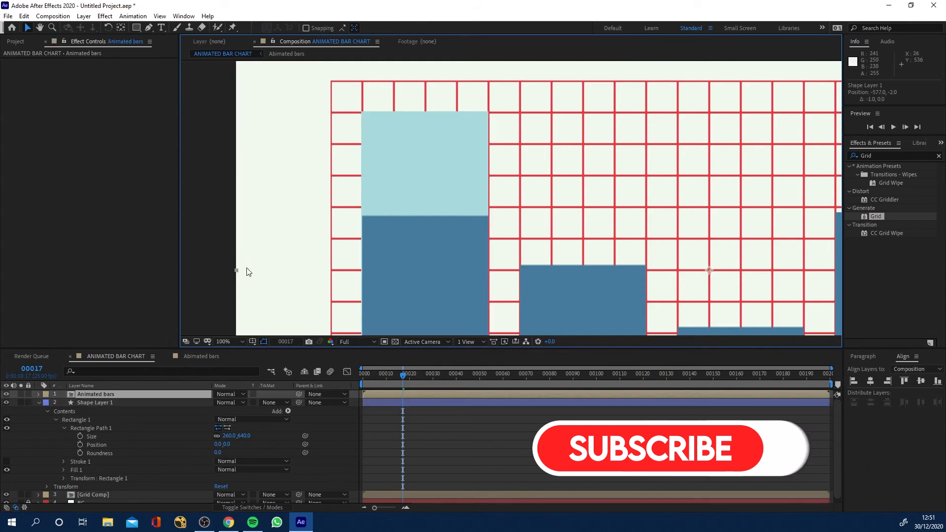
Nudge the light-blue rectangle 1 px right and pull its right edge in to match the first bar's width, then deselect it.
click(101, 428)
key(Right)
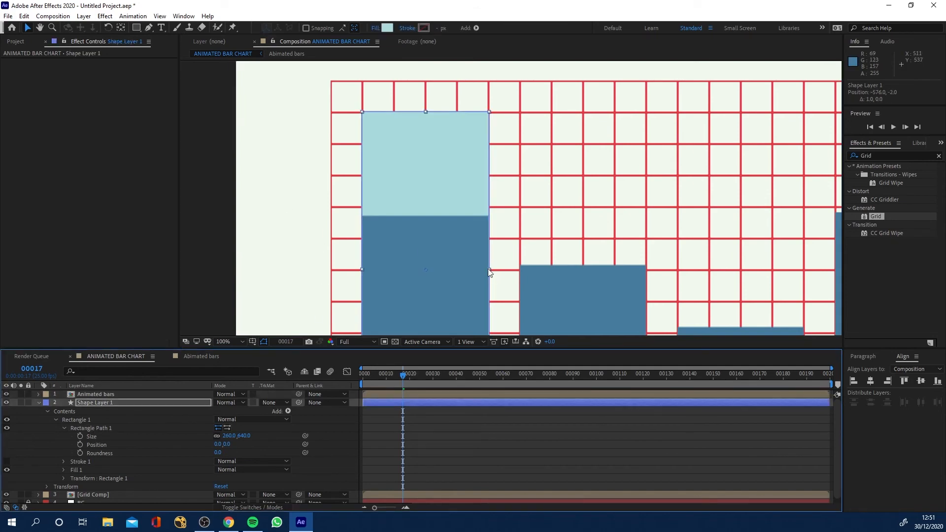
click(488, 270)
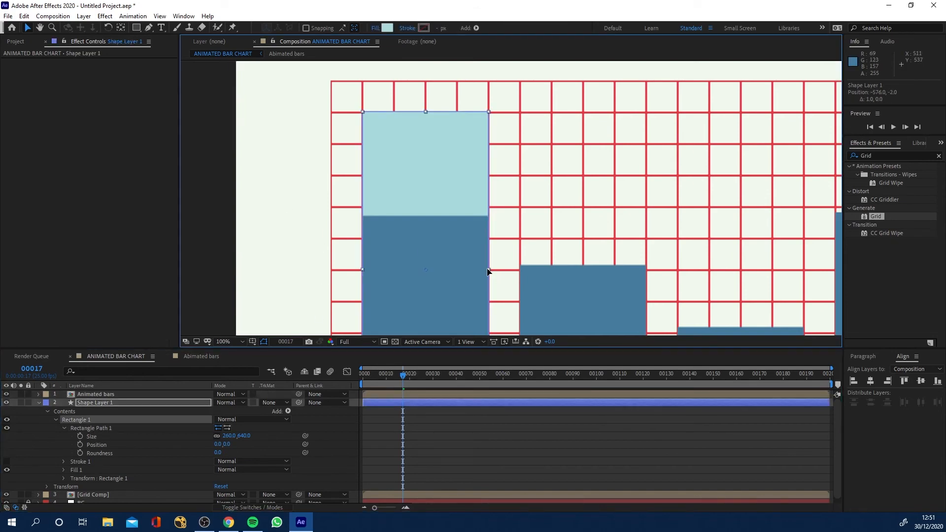
click(216, 249)
scroll(170, 411, down, 2)
scroll(349, 267, down, 2)
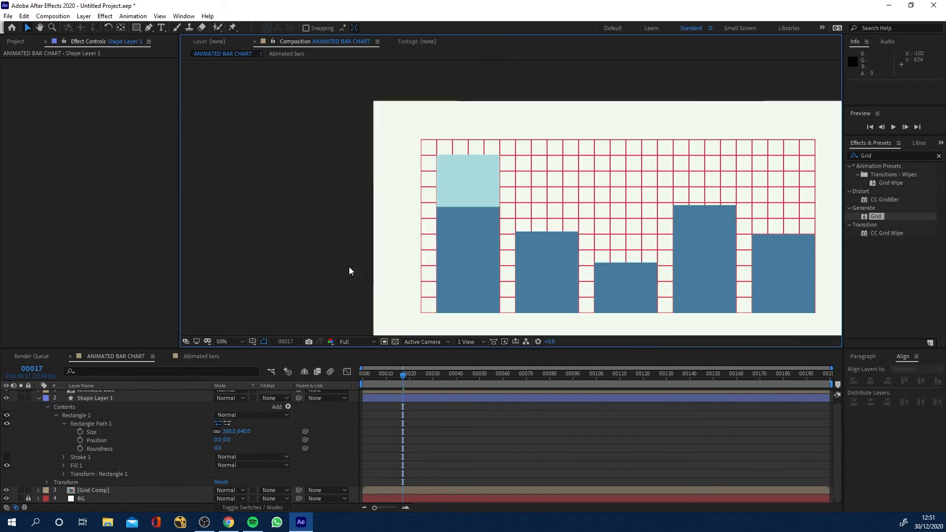
Collapse Shape Layer 1 and create two copies, placed over the second and third bars at X positions 1280 and 1598.
click(40, 400)
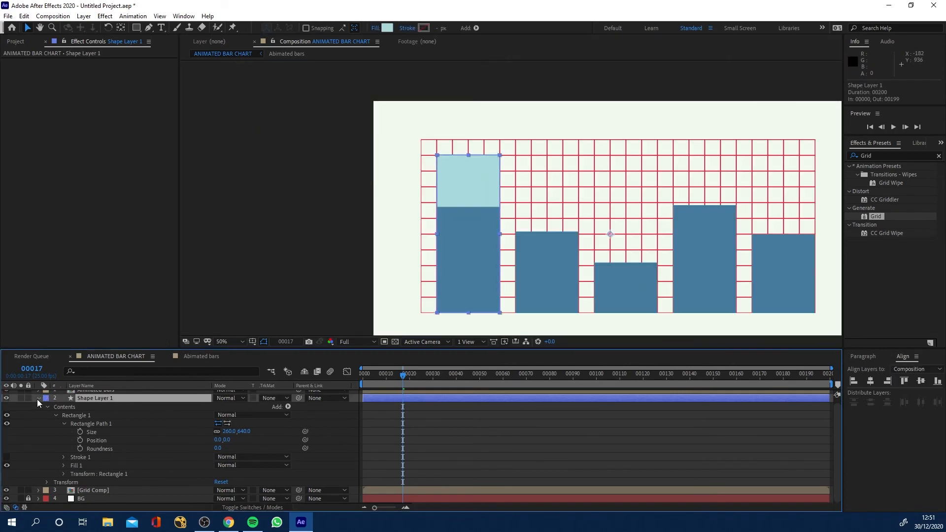
click(39, 398)
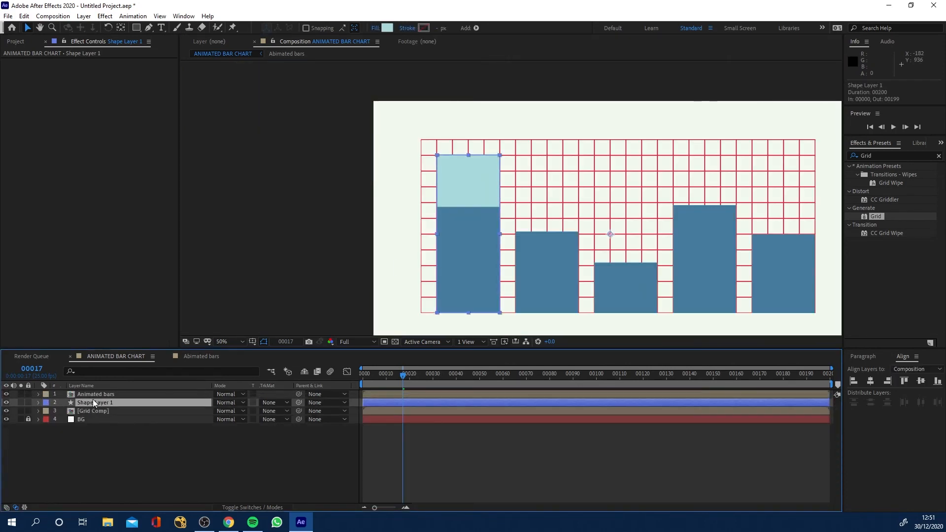
key(ctrl+d)
drag(475, 196, 556, 198)
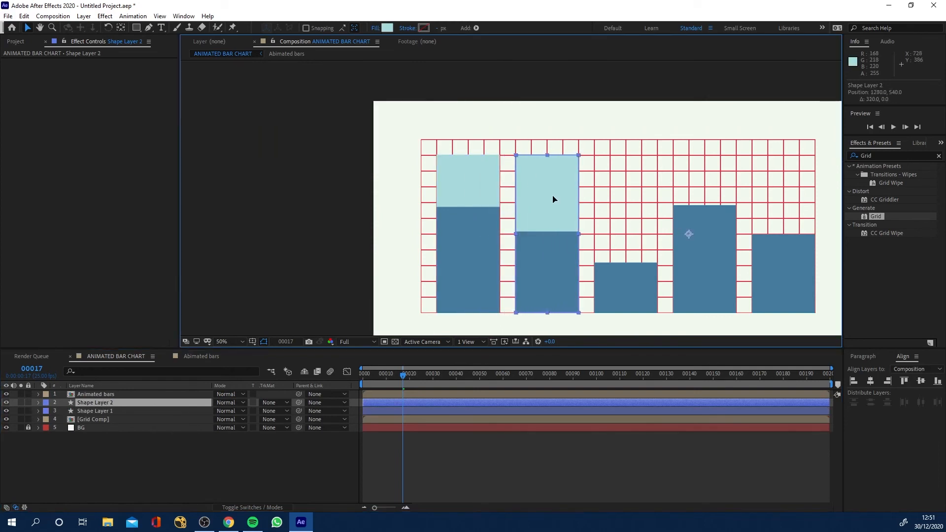
key(ctrl+d)
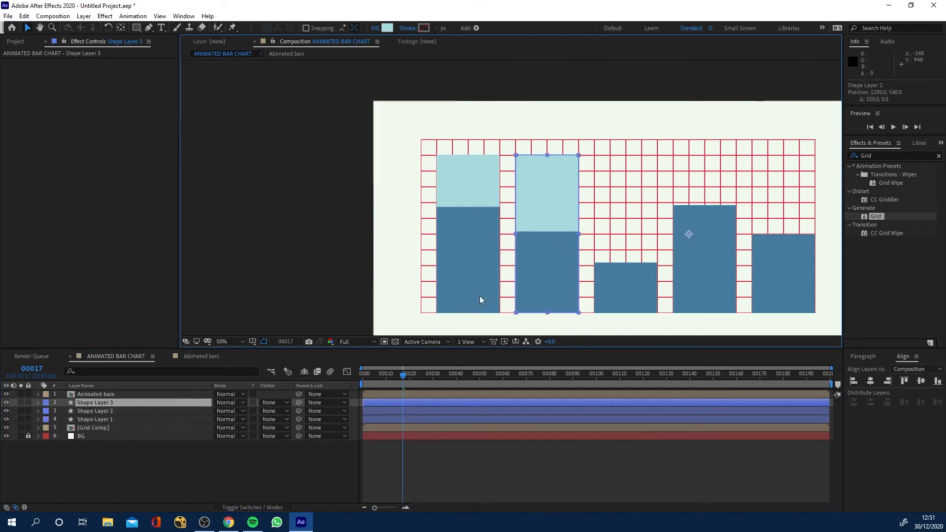
drag(541, 189, 619, 190)
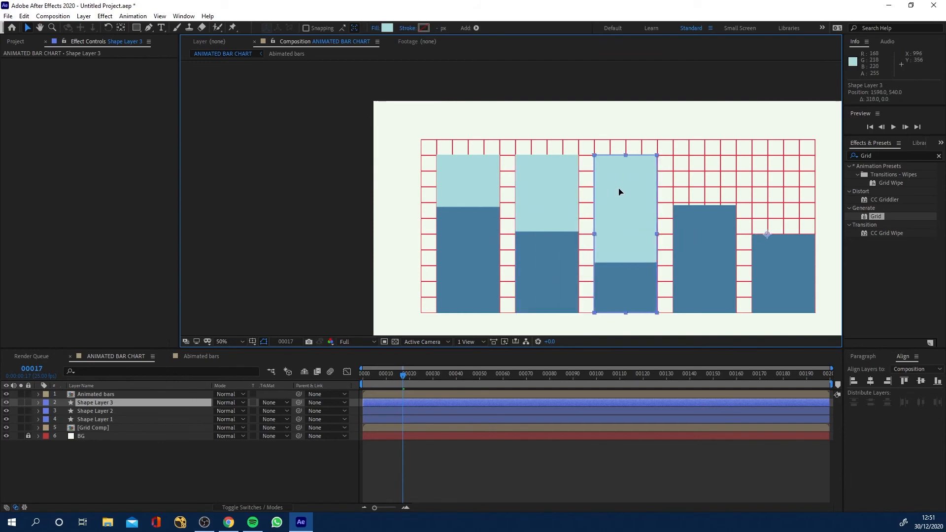
Make two more copies of the light-blue rectangle and place them over the fourth and fifth bars at X positions 1918 and 2240.
key(ctrl+d)
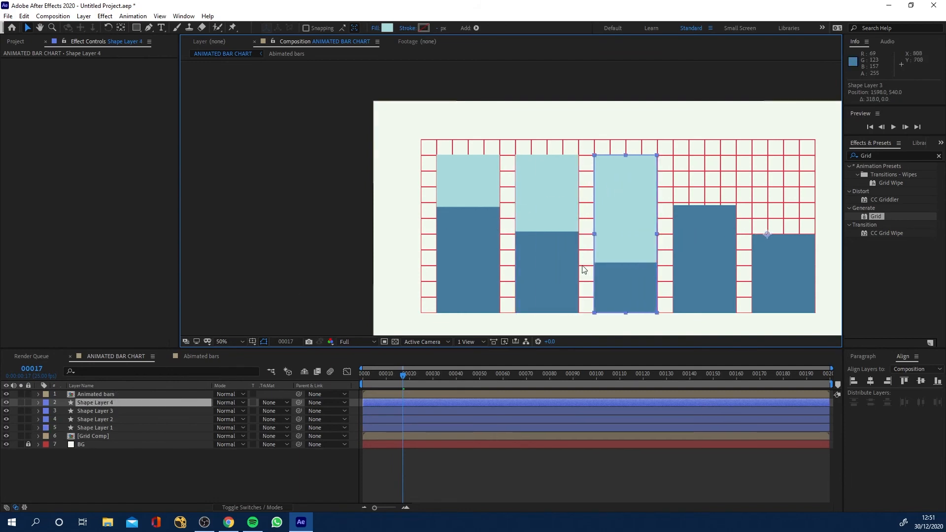
drag(629, 211, 697, 214)
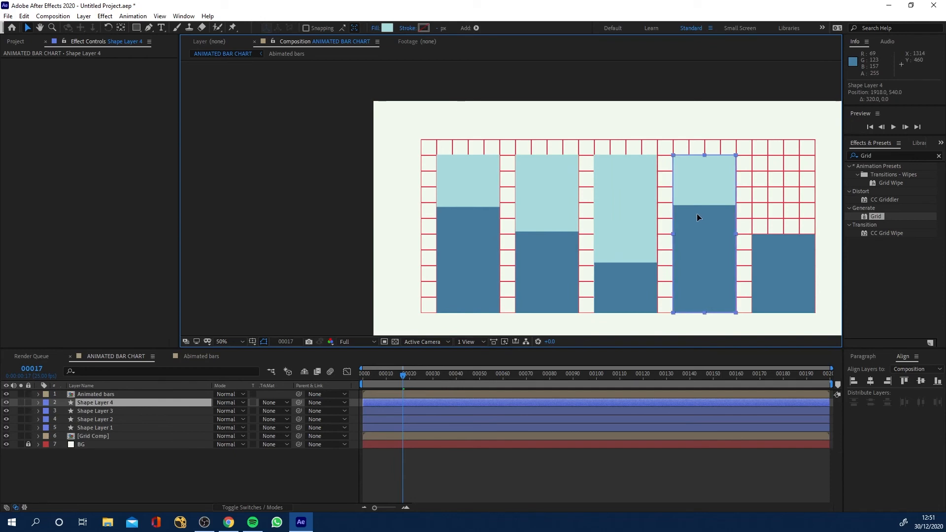
click(103, 402)
key(ctrl+d)
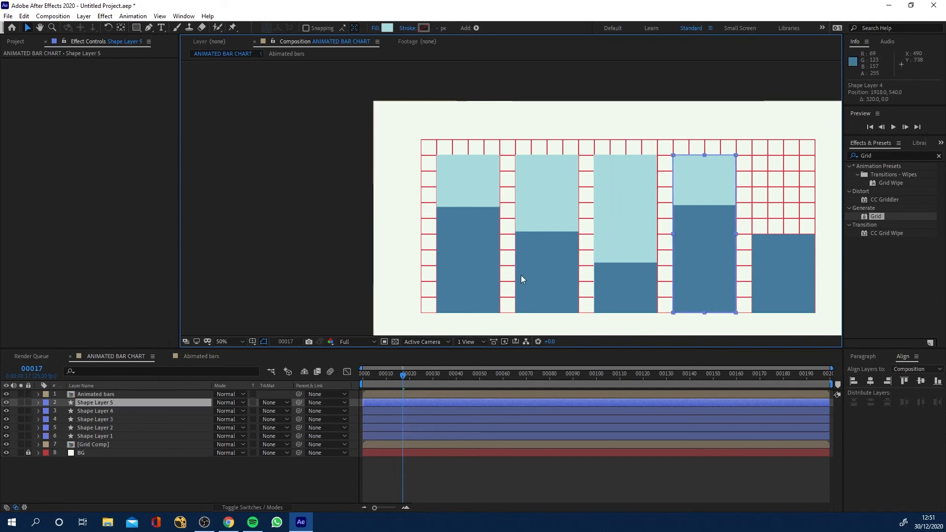
drag(719, 183, 795, 186)
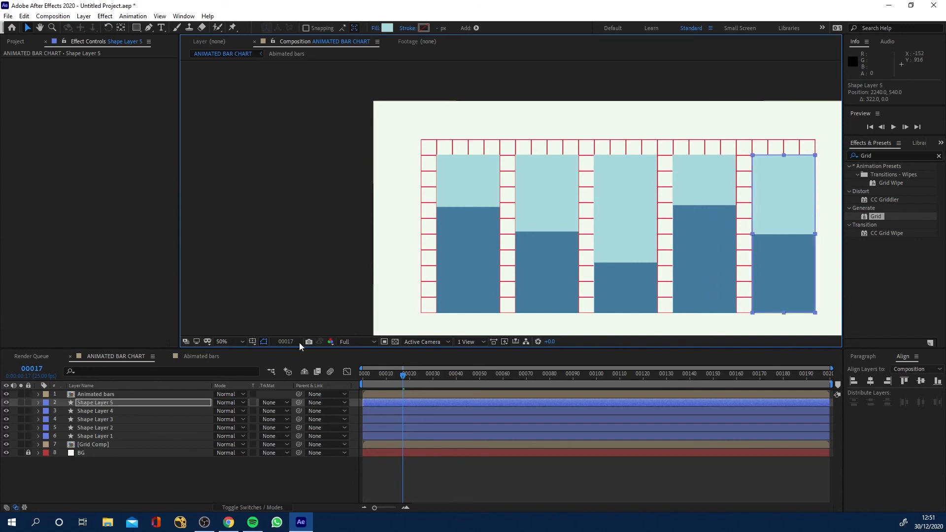
Pre-compose the five light-blue shape layers into a new composition named Bar Chart holders, moving all attributes into it.
shift+click(101, 435)
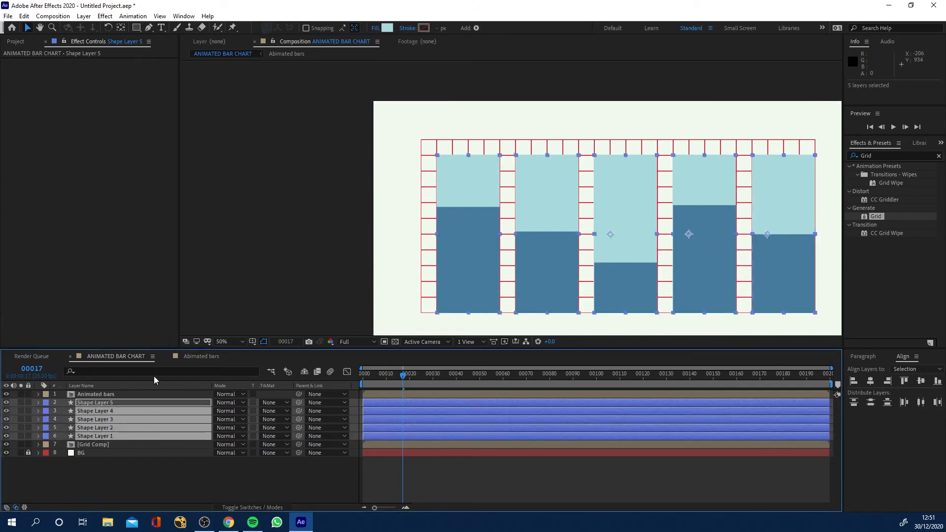
key(ctrl+shift+c)
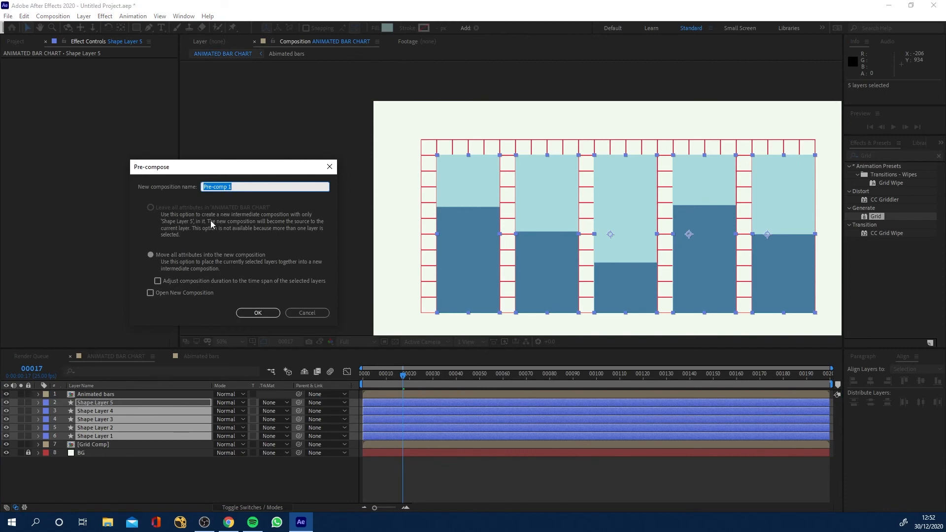
text(Bar Chart holders)
click(258, 313)
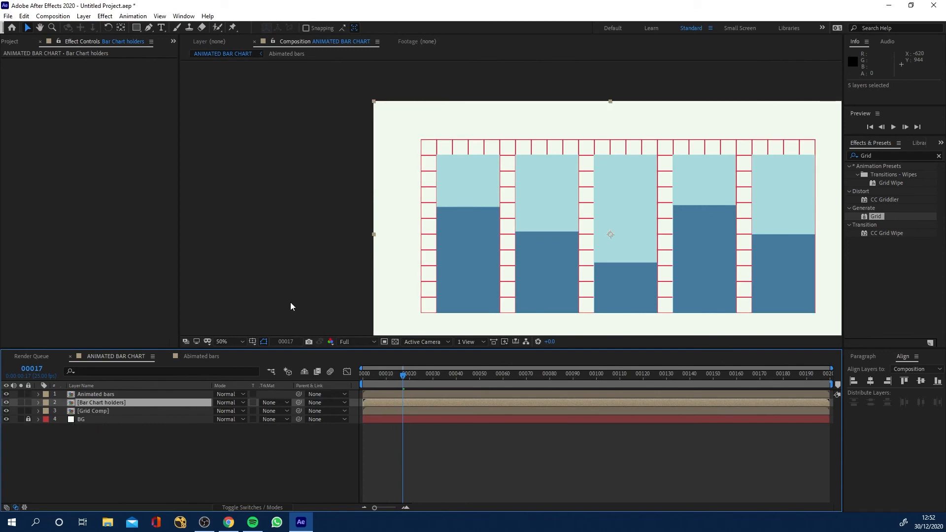
drag(567, 228, 496, 202)
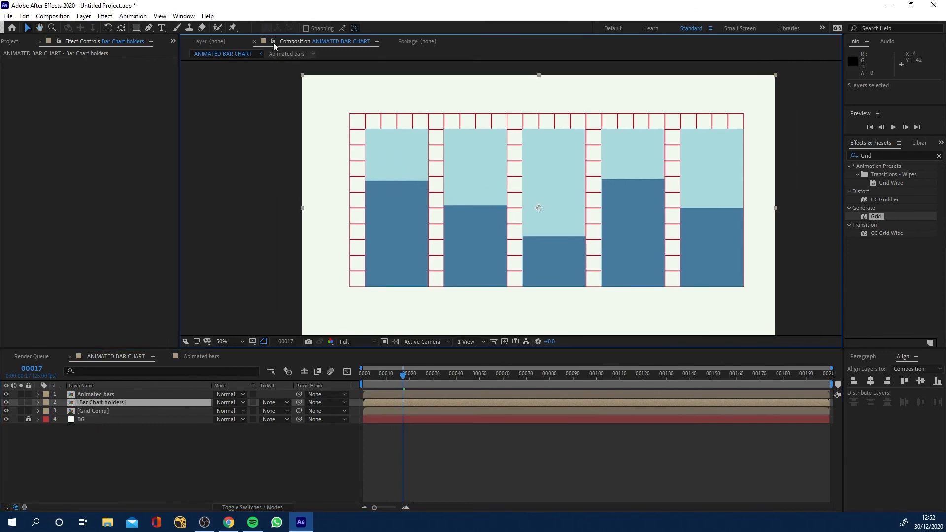
Check the navy swatch of the blue palette on Coolors in Chrome and add the navy title "Animated Bar Chart - Random" below the chart.
click(160, 27)
click(228, 522)
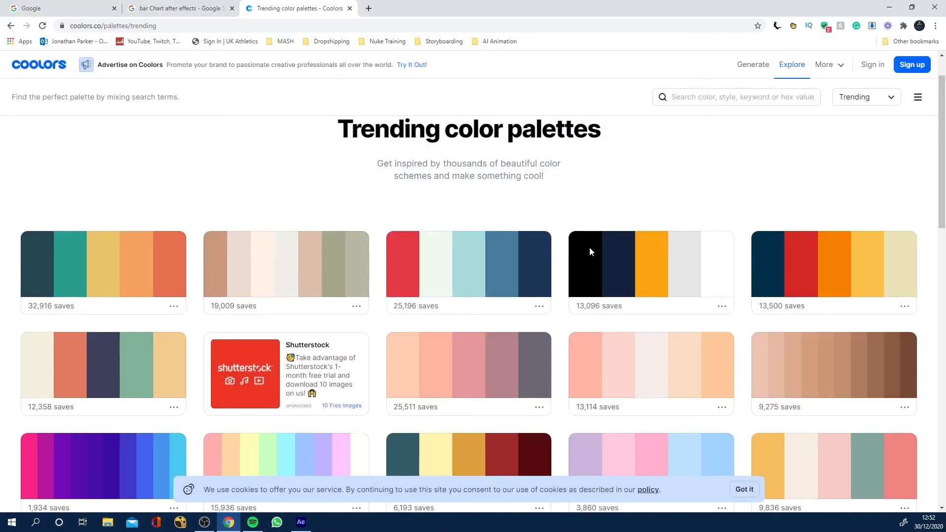
click(525, 270)
click(890, 7)
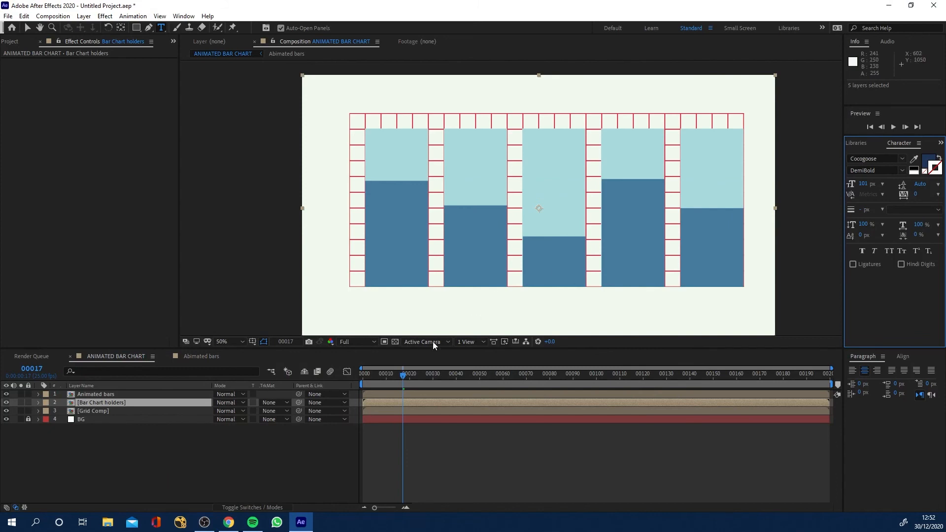
click(432, 315)
text(Anima)
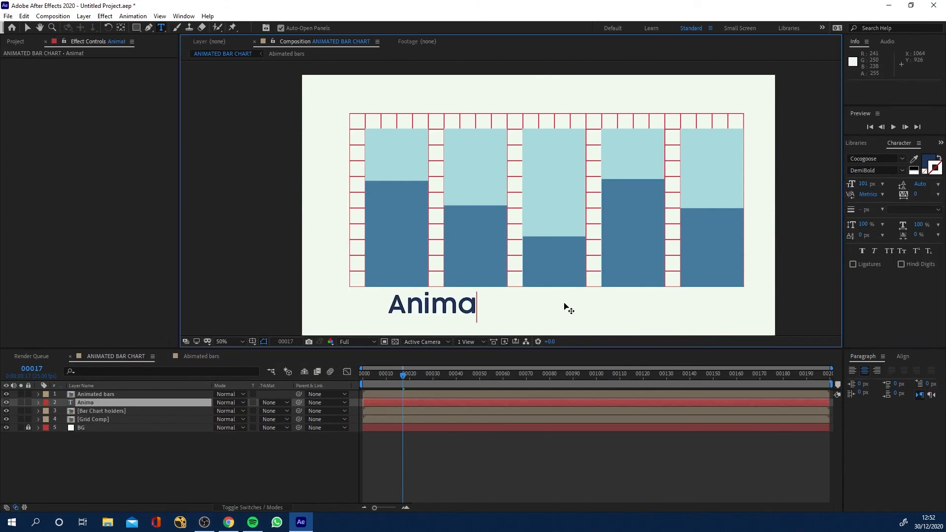
text(ted Bar Chart - Random)
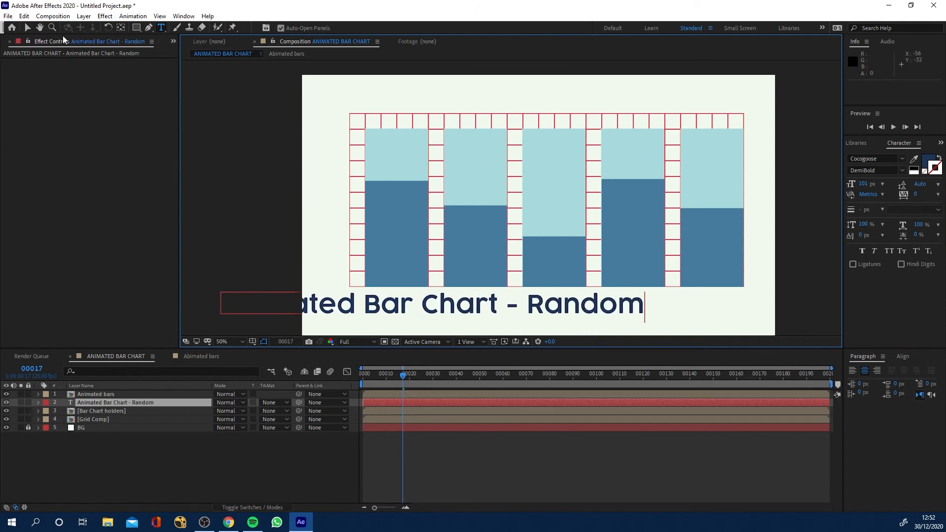
Centre the title horizontally in the composition below the chart and move its layer to the top of the layer stack.
click(28, 28)
drag(314, 313, 430, 316)
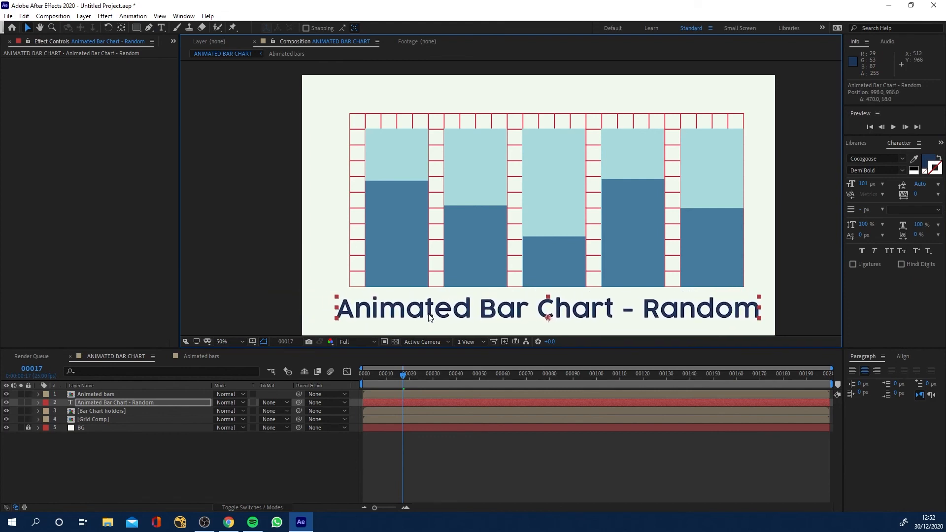
click(903, 357)
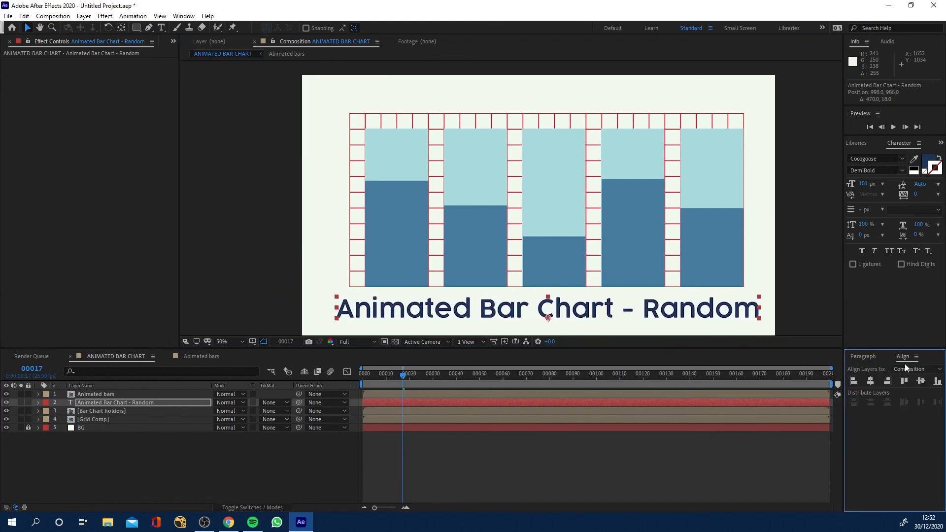
click(870, 383)
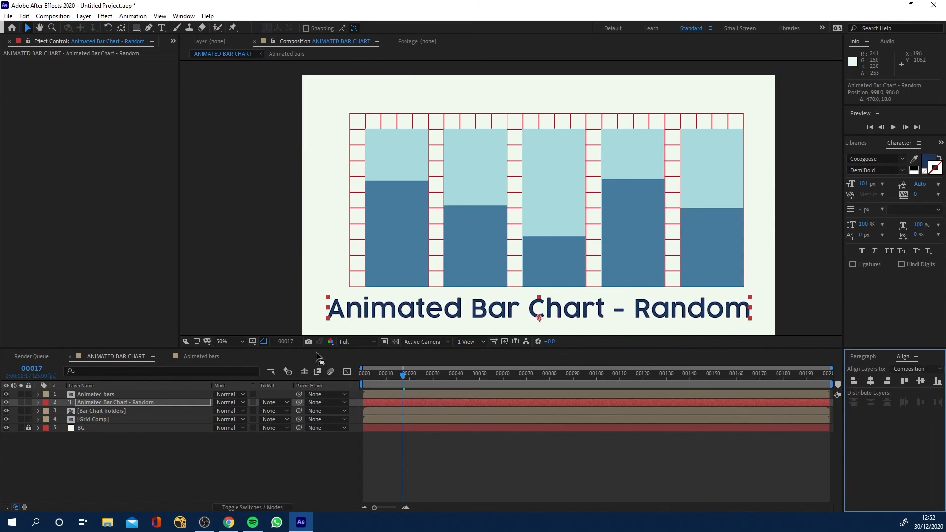
click(96, 418)
drag(99, 401, 101, 396)
Shift the Animated bars, Bar Chart holders and Grid Comp layers together left, with Animated bars at X position 934, and preview the animation.
click(98, 402)
shift+click(95, 418)
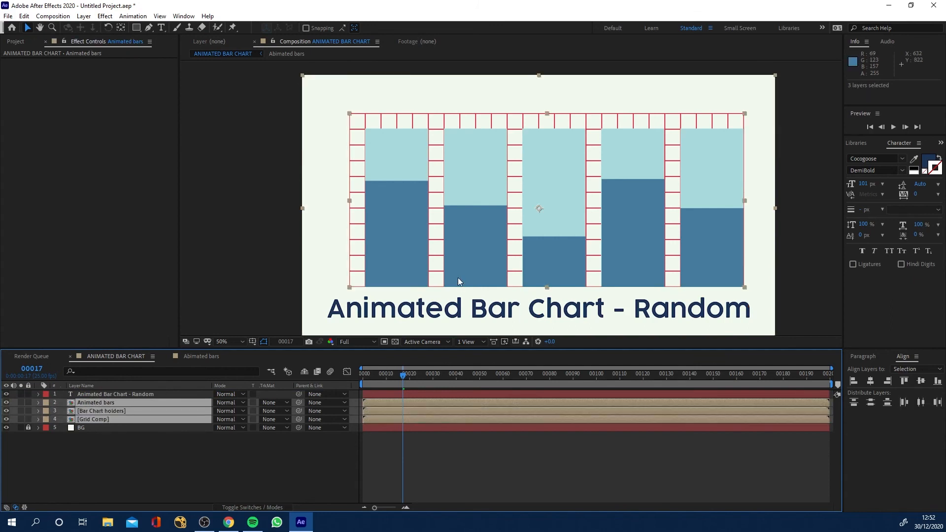
drag(413, 267, 407, 267)
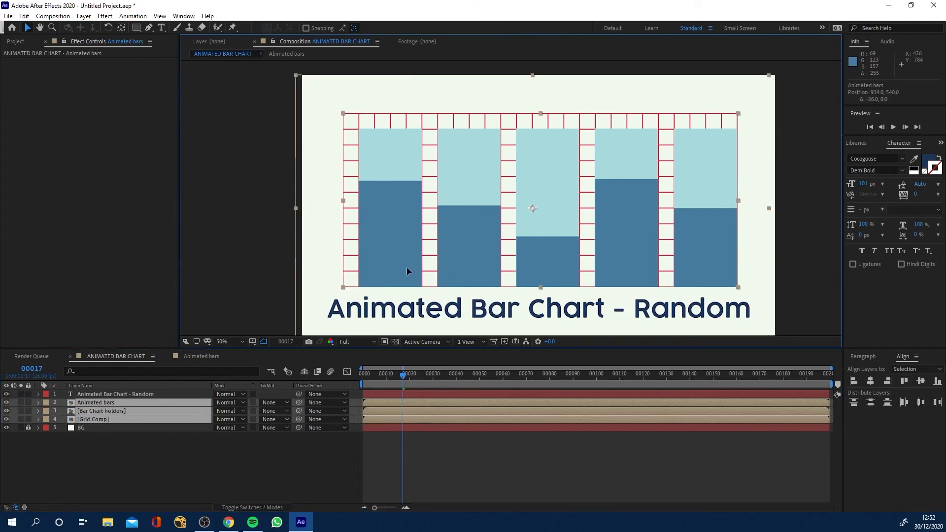
drag(296, 280, 275, 268)
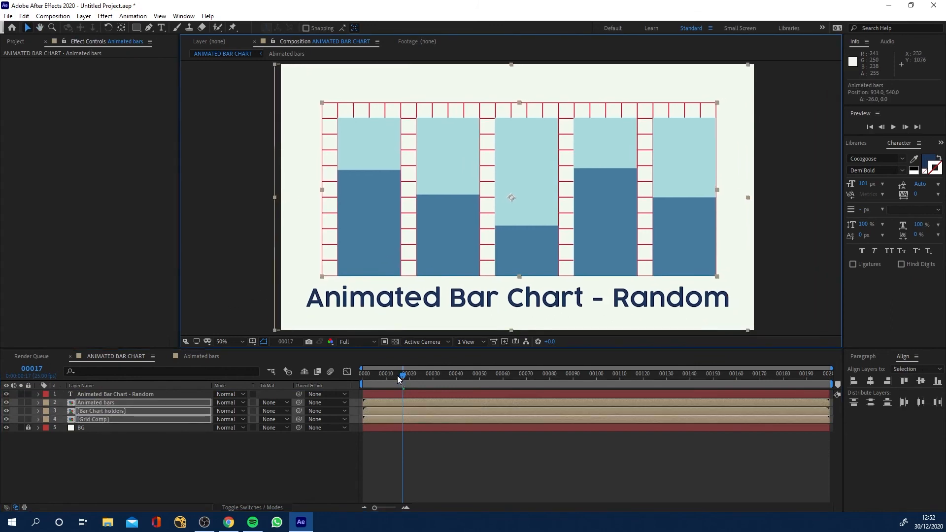
key(space)
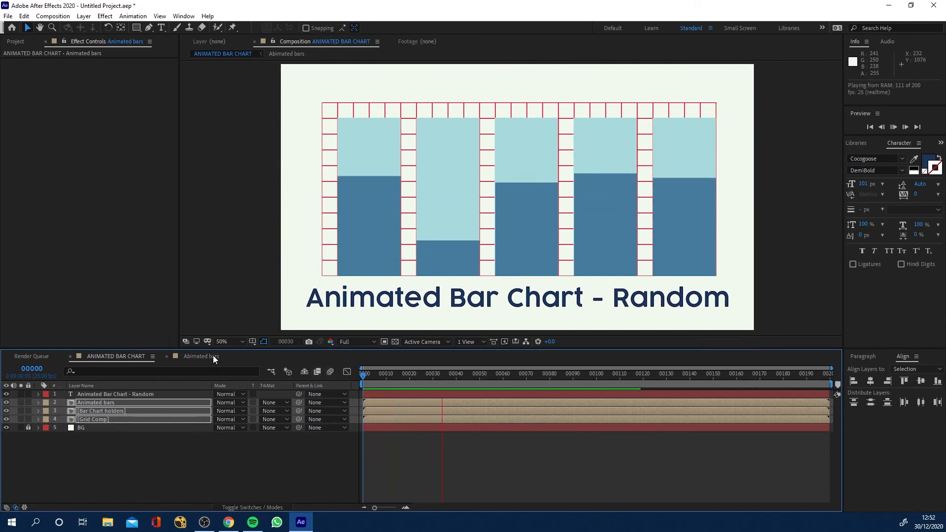